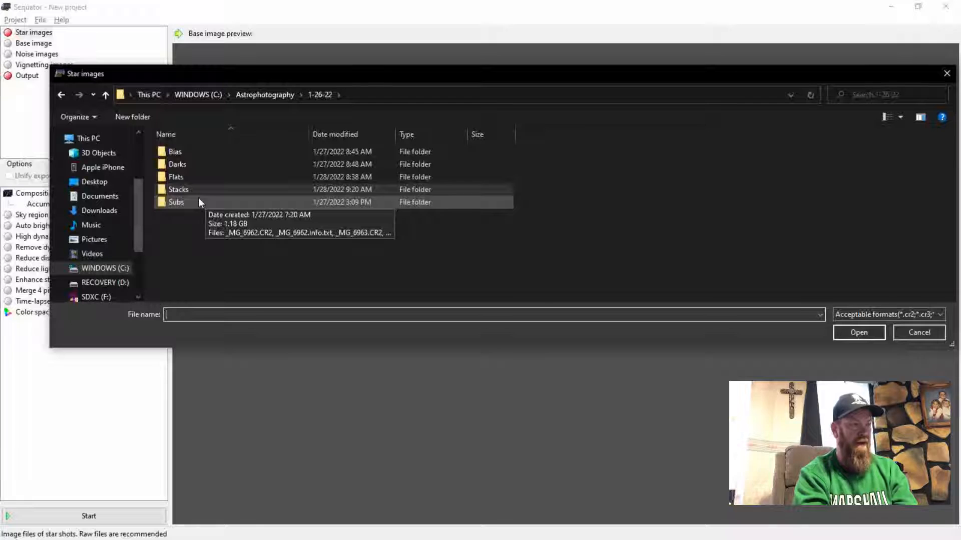
Add the raw files _MG_6962.CR2 through _MG_7003.CR2 from the Subs folder as star images, leaving out the TIFF and JPEG files
double_click(198, 198)
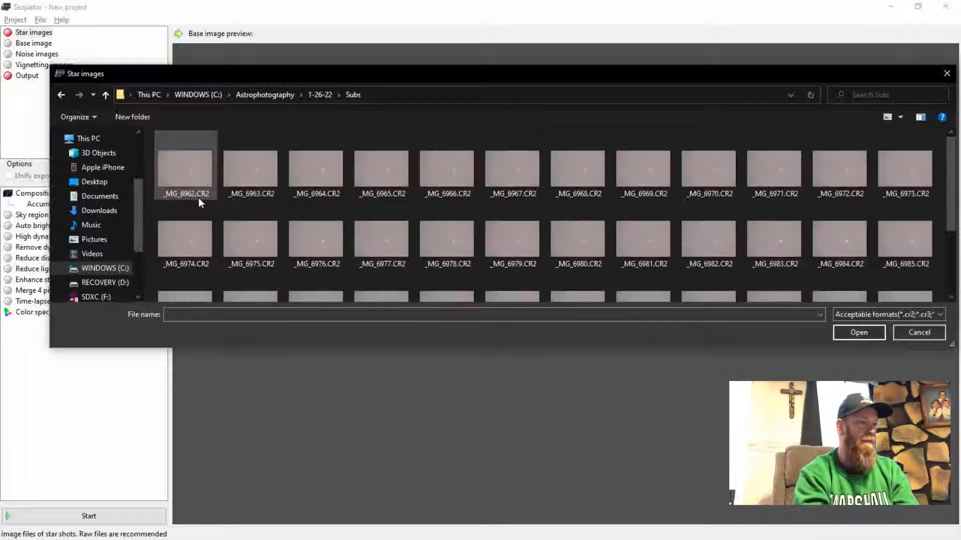
left_click(187, 178)
key("shift+Right")
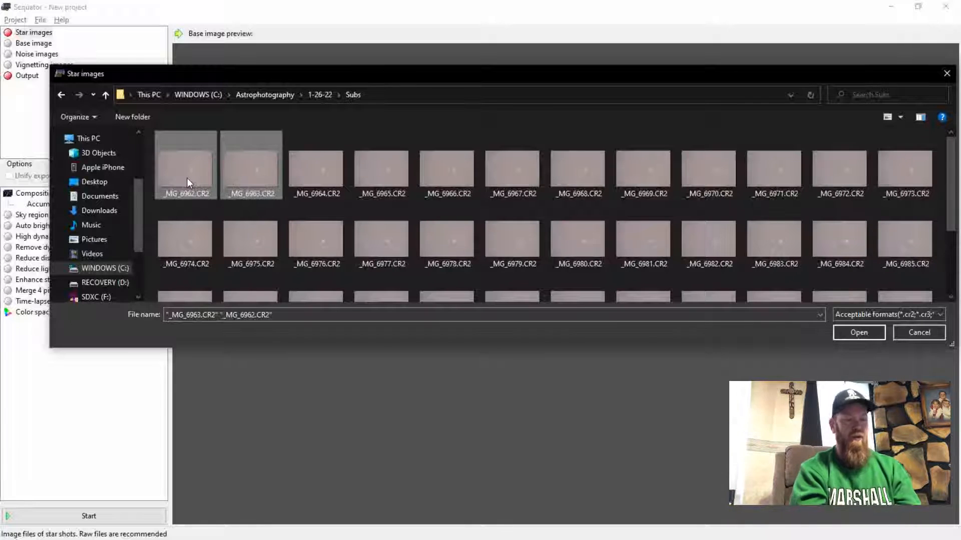
key("shift+Right")
key("shift+Right")
key("shift+Right")
key("shift+Right")
key("shift+Right")
key("shift+Right")
key("shift+Right")
key("shift+Right")
key("shift+Right")
key("shift+Right")
key("shift+Right")
key("shift+Right")
key("shift+Right")
key("shift+Right")
key("shift+Right")
key("shift+Right")
key("shift+Right")
key("shift+Right")
key("shift+Right")
key("shift+Right")
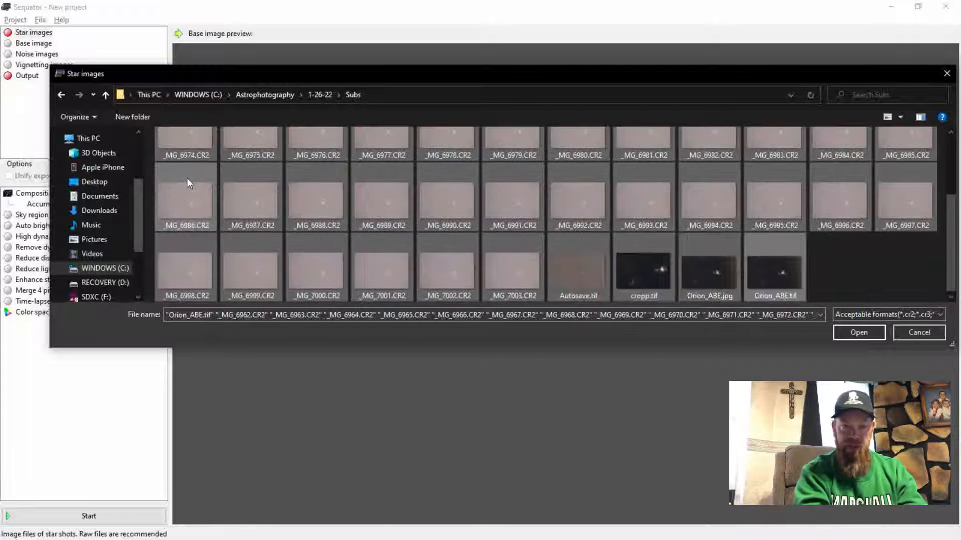
key("shift+Left")
key("shift+Left")
key("shift+Left")
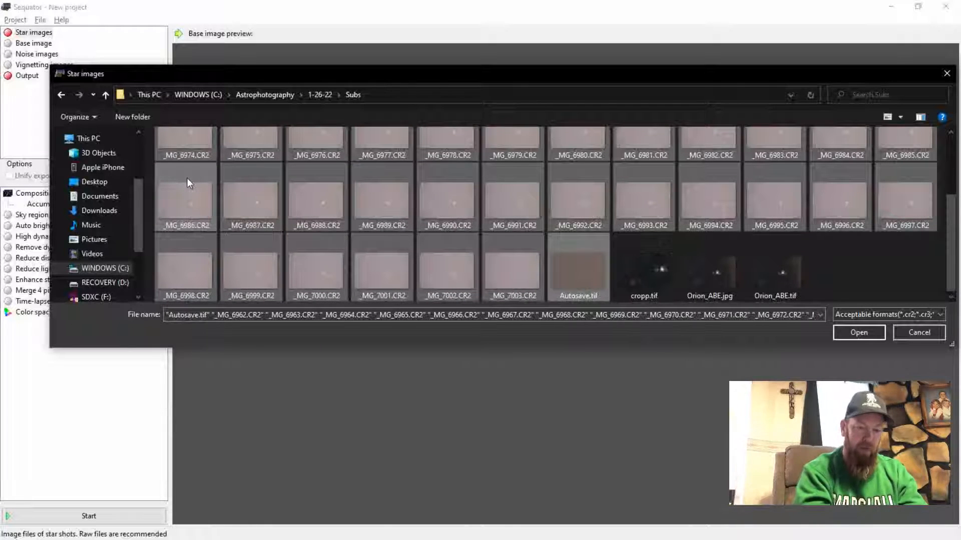
key("shift+Left")
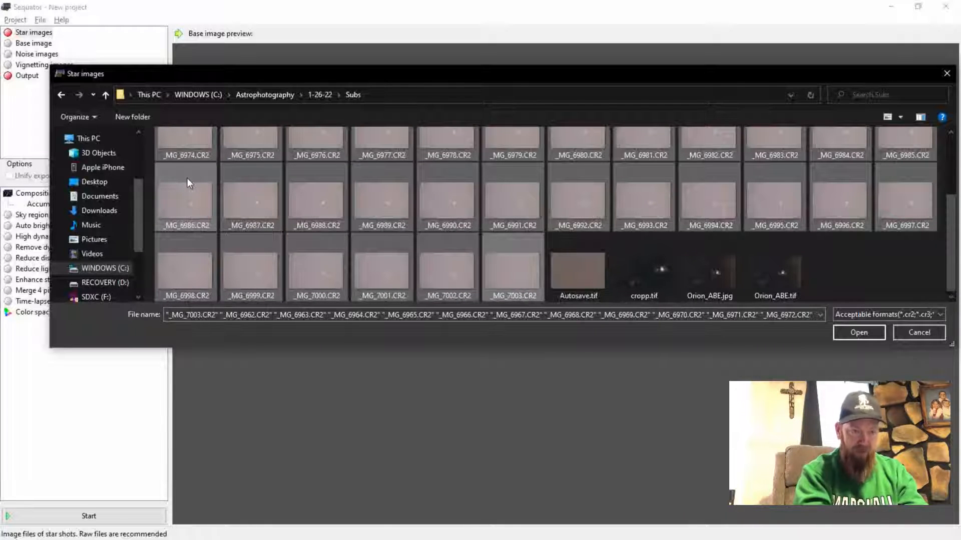
left_click(860, 333)
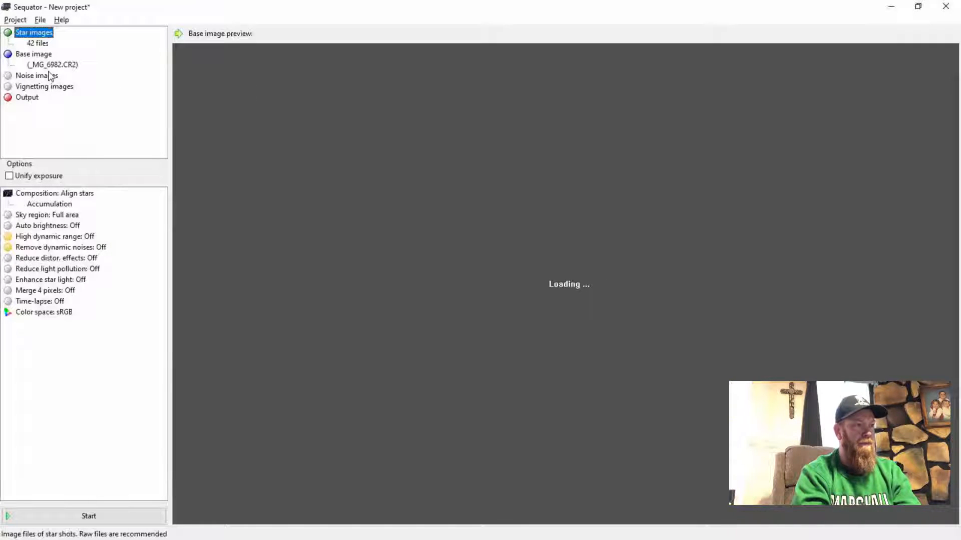
Add the dark frames _MG_7004.CR2 through _MG_7026.CR2 from the Darks folder as noise images, leaving out the master dark
right_click(47, 76)
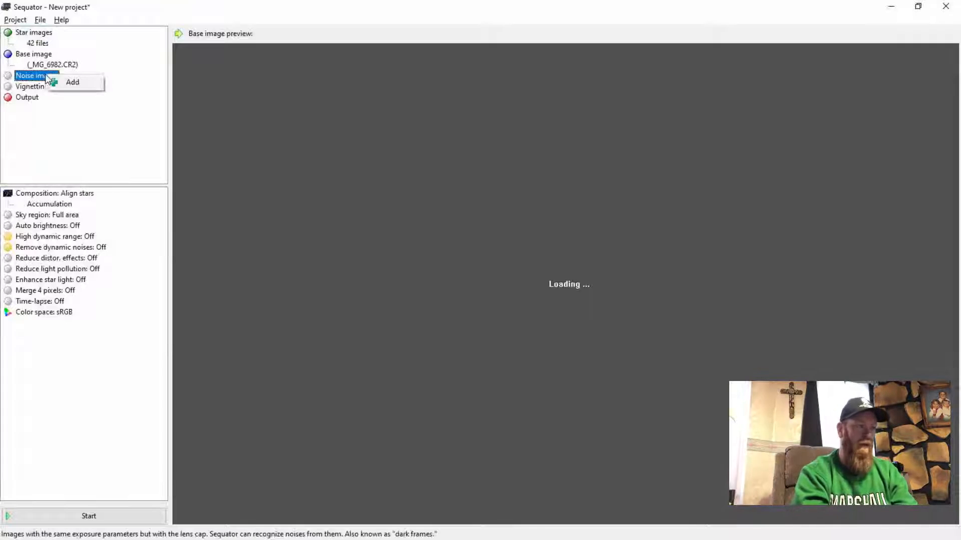
left_click(66, 84)
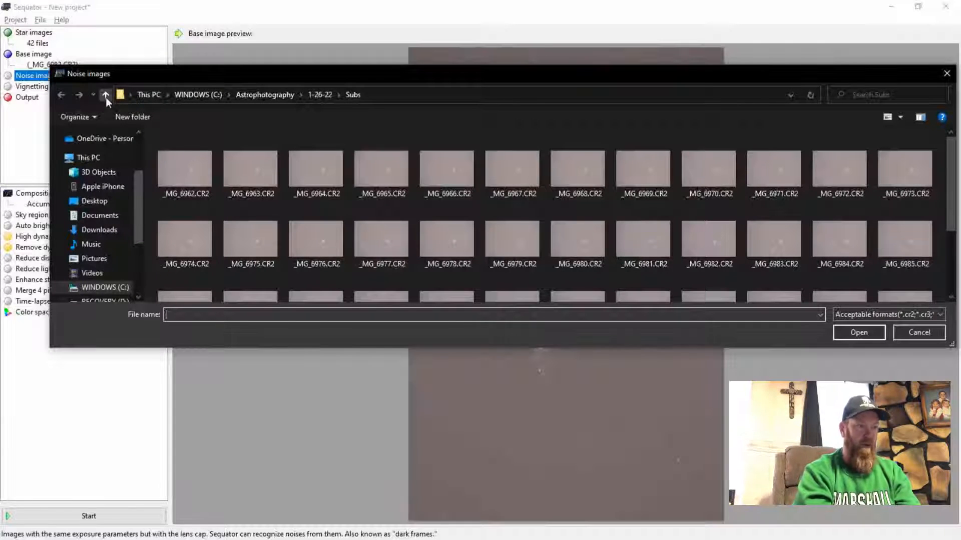
left_click(105, 95)
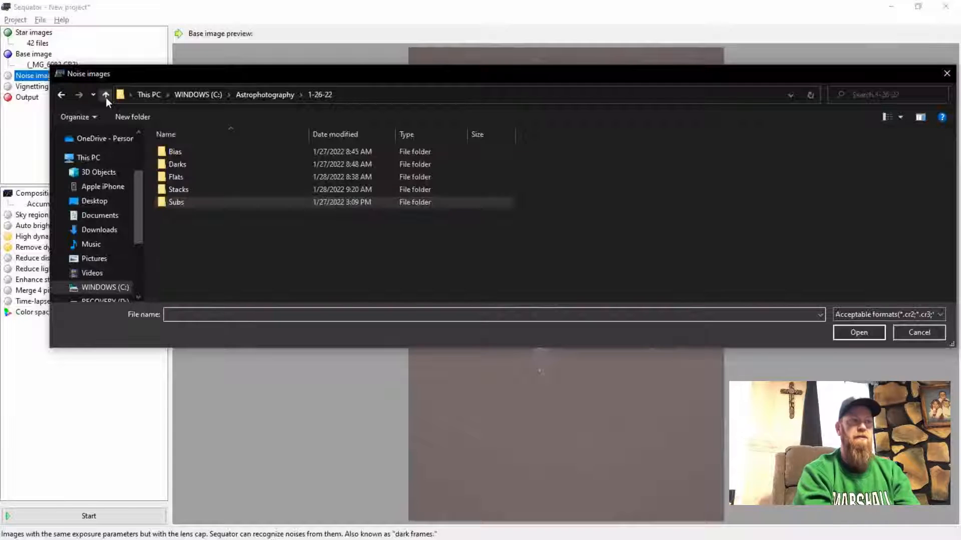
double_click(190, 170)
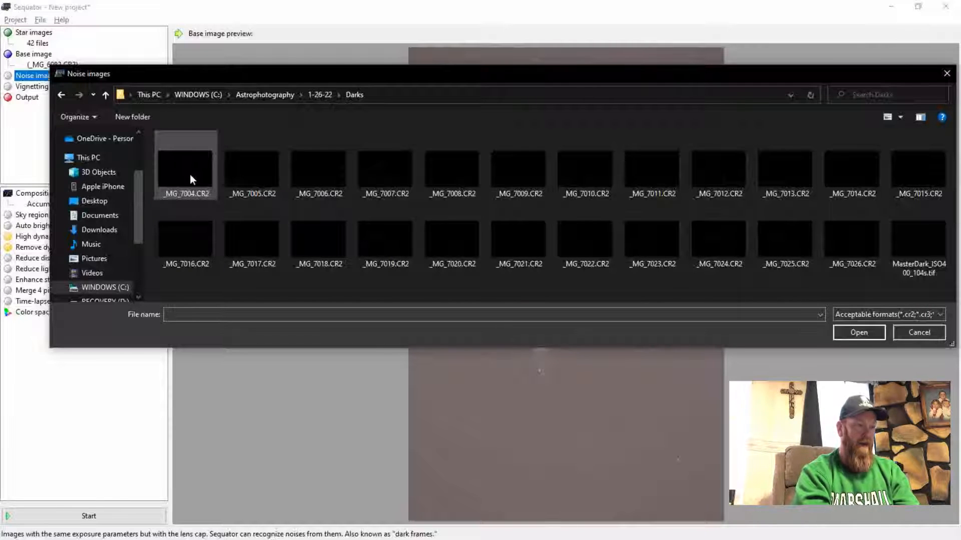
key("shift+Right")
key("shift+Right")
key("shift+Right")
key("shift+Right")
key("shift+Right")
key("shift+Right")
key("shift+Right")
key("shift+Right")
key("shift+Right")
key("shift+Right")
key("shift+Right")
key("shift+Right")
key("shift+Right")
key("shift+Right")
key("shift+Right")
key("shift+Right")
key("shift+Right")
key("shift+Right")
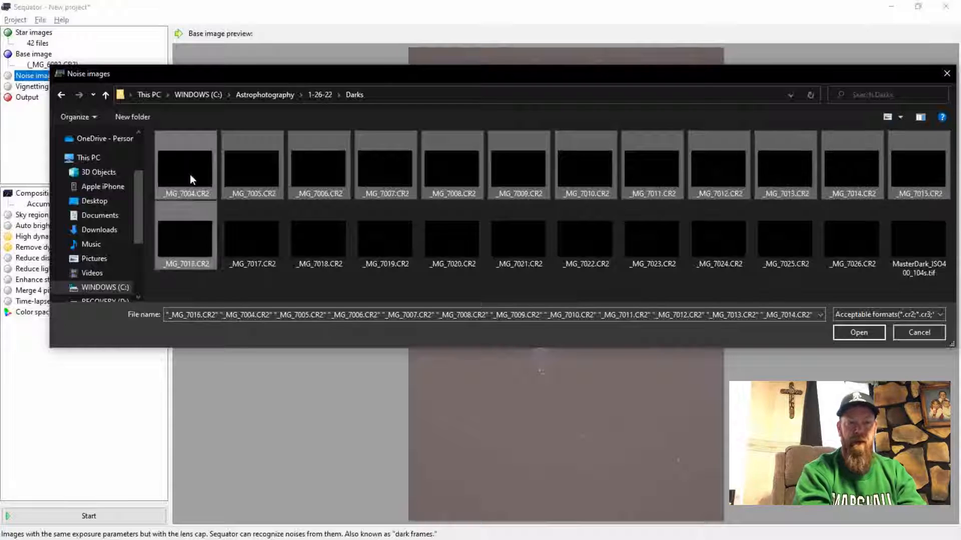
key("shift+Right")
key("shift+Right")
key("shift+Right")
key("shift+Right")
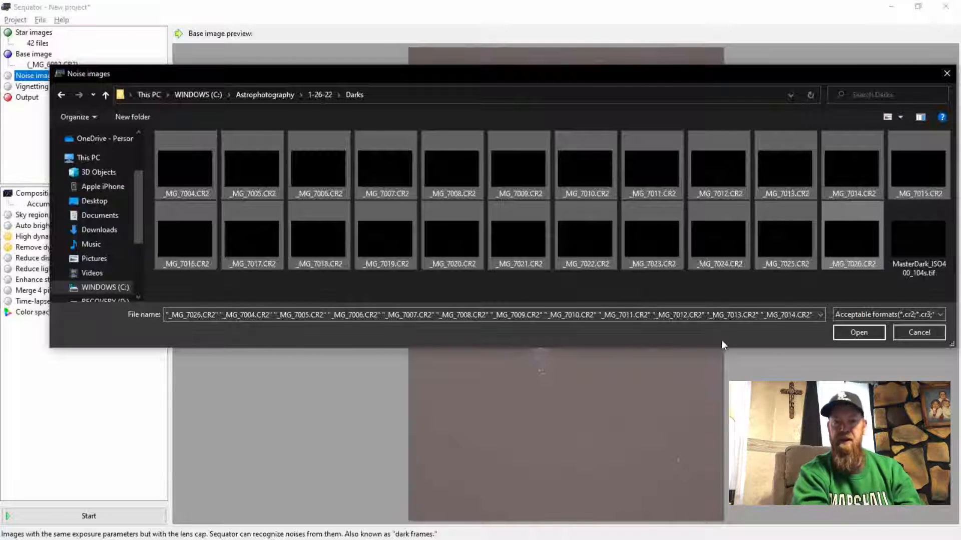
left_click(866, 335)
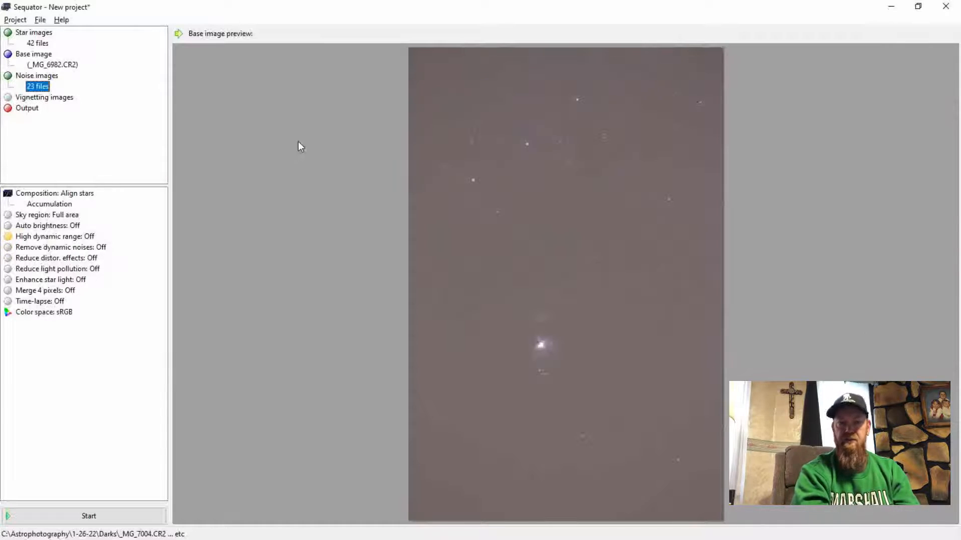
Add the flat frames _MG_7030.CR2 through _MG_7092.CR2 from the Flats folder as vignetting images, leaving out the TIFF files
left_click(63, 99)
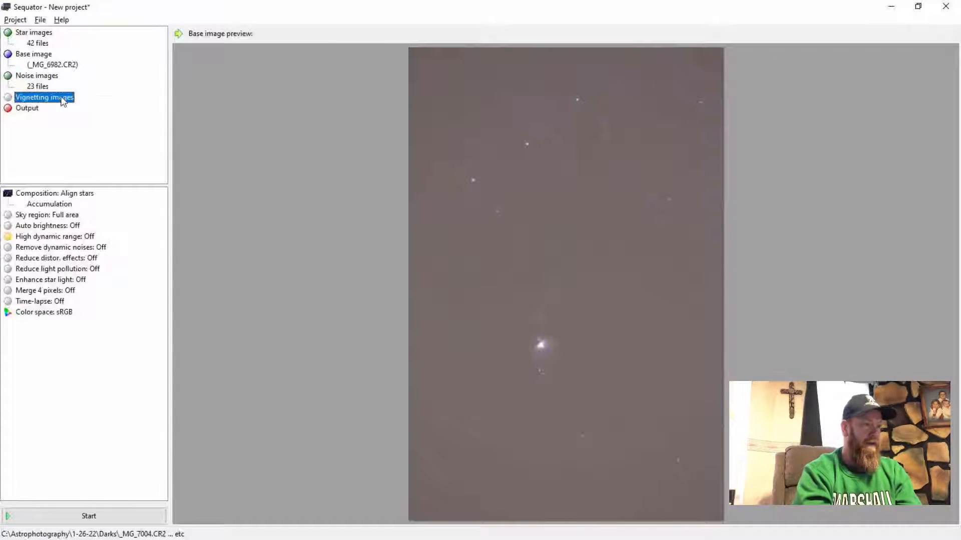
left_click(82, 105)
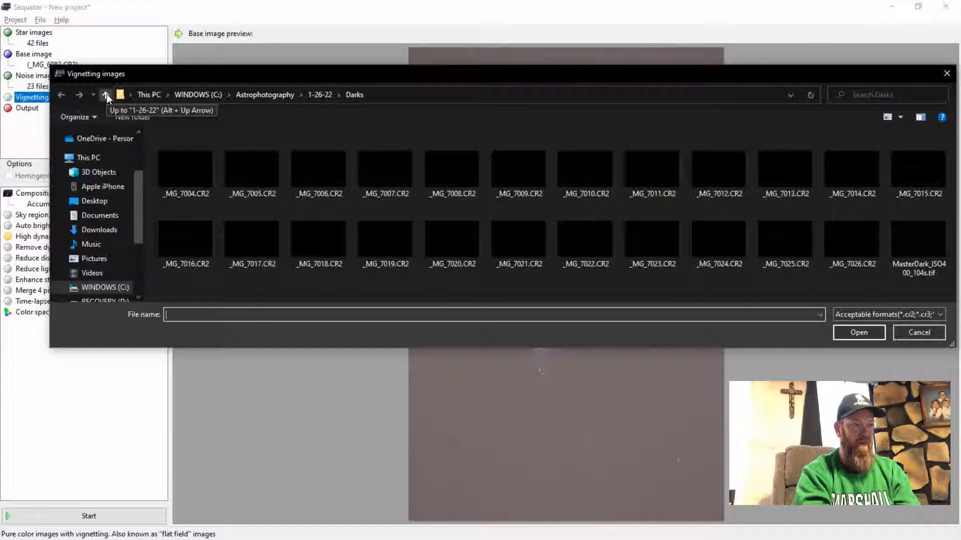
left_click(107, 94)
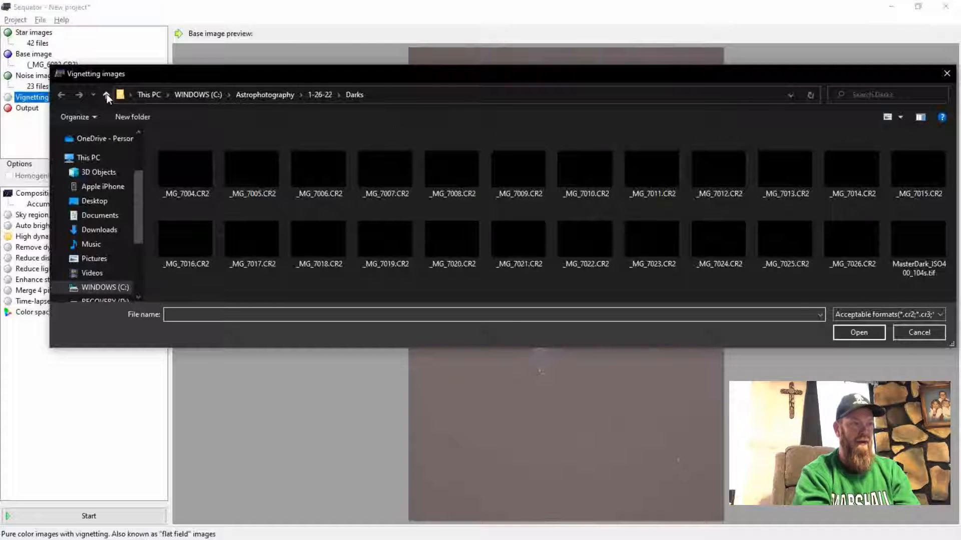
left_click(172, 176)
double_click(172, 176)
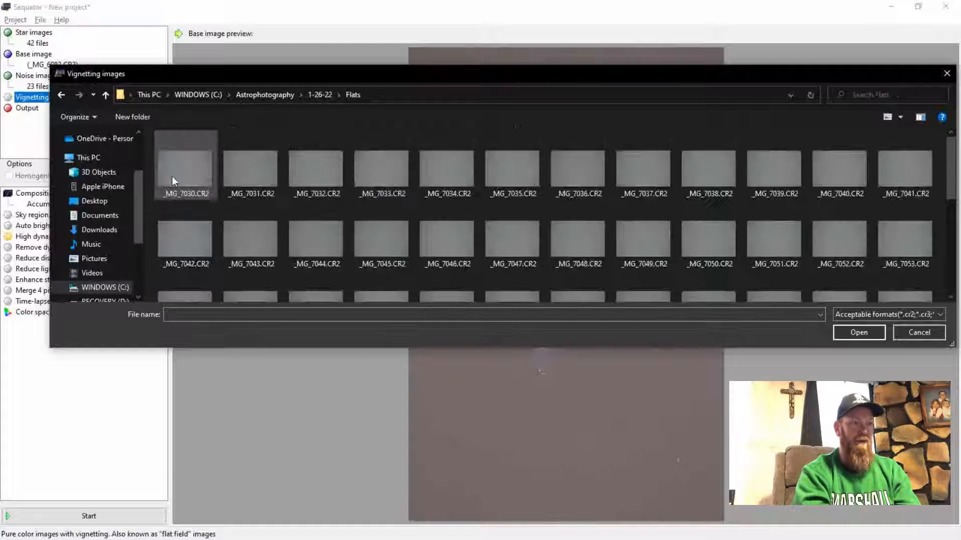
left_click(181, 176)
key("shift+Right")
key("shift+Right")
key("shift+Right")
key("shift+Right")
key("shift+Right")
key("shift+Right")
key("shift+Right")
key("shift+Right")
key("shift+Right")
key("shift+Right")
key("shift+Right")
key("shift+Right")
key("shift+Right")
key("shift+Right")
key("shift+Right")
key("shift+Right")
key("shift+Right")
key("shift+Right")
key("shift+Right")
key("shift+Right")
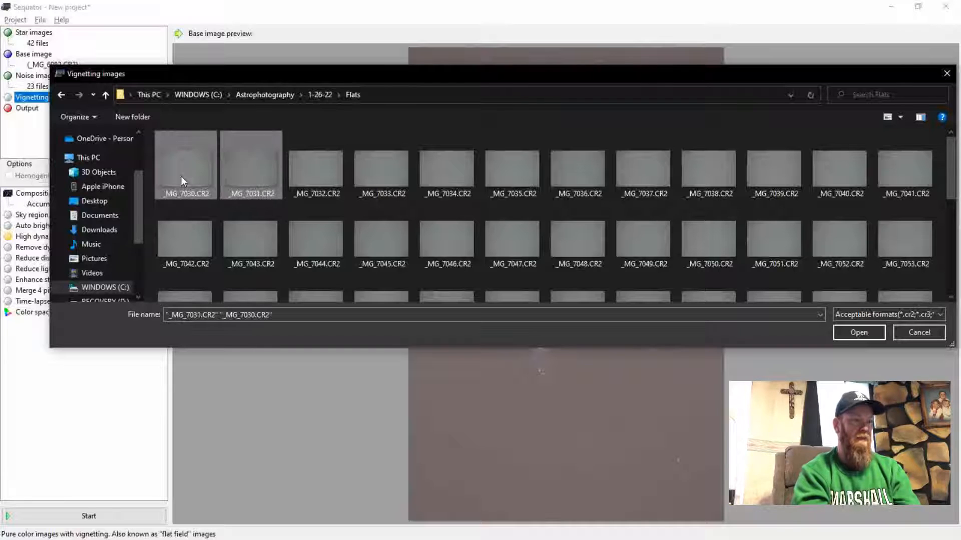
key("shift+Right")
key("shift+Right")
key("shift+Right")
key("shift+Right")
key("shift+Right")
key("shift+Right")
key("shift+Right")
key("shift+Right")
key("shift+Right")
key("shift+Right")
key("shift+Right")
key("shift+Right")
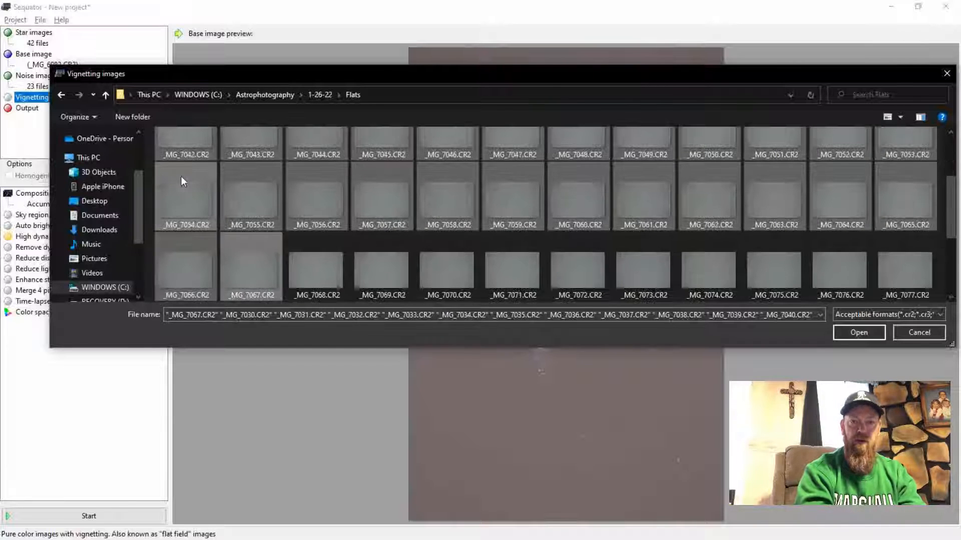
key("shift+Right")
key("shift+Right")
key("shift+Right")
key("shift+Right")
key("shift+Right")
key("shift+Right")
key("shift+Right")
key("shift+Right")
key("shift+Right")
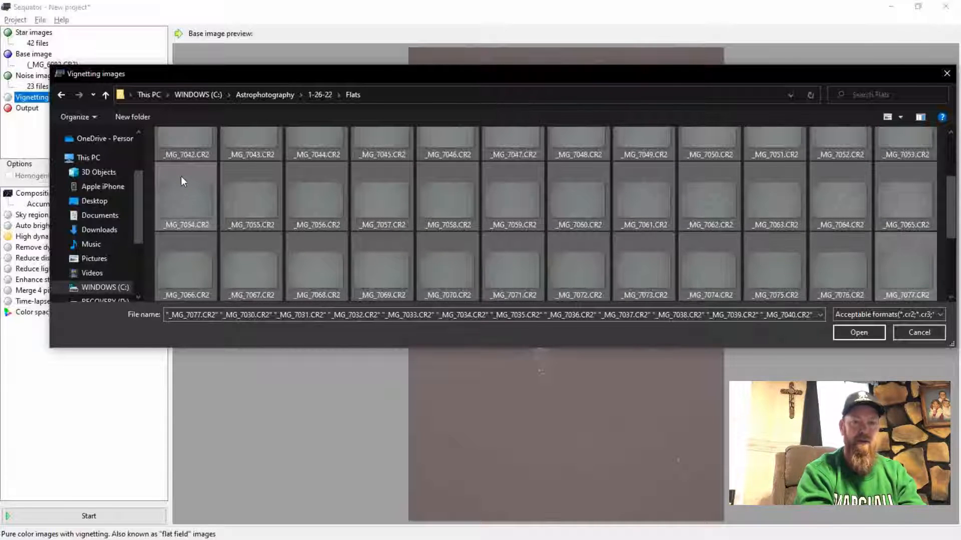
key("shift+Right")
key("shift+Right")
key("shift+Right")
key("shift+Right")
key("shift+Right")
key("shift+Right")
key("shift+Right")
key("shift+Right")
key("shift+Right")
key("shift+Right")
key("shift+Right")
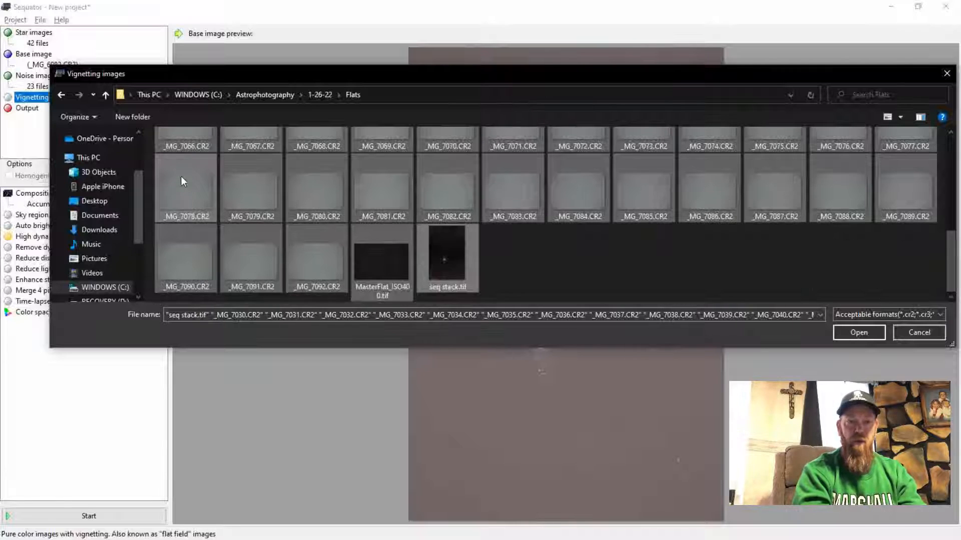
key("shift+Left")
key("shift+Left")
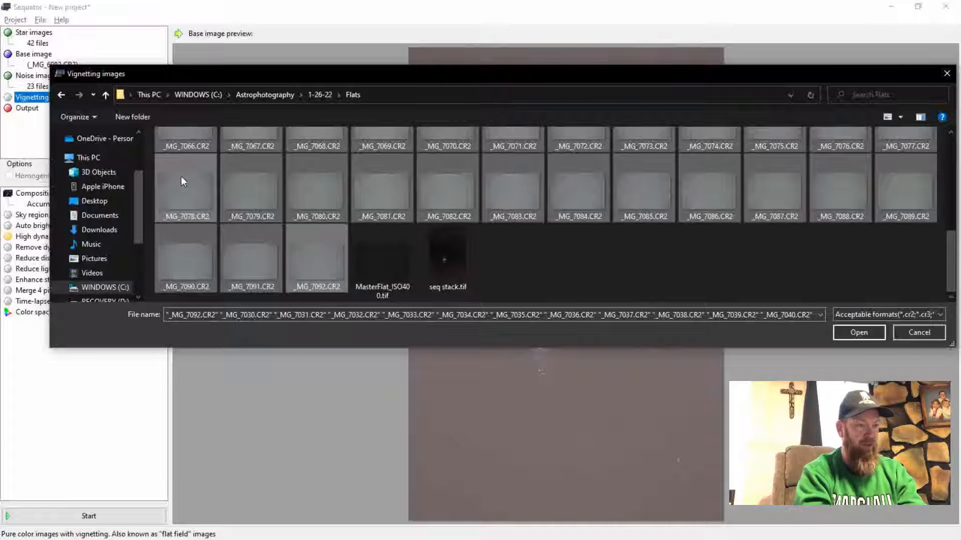
left_click(871, 335)
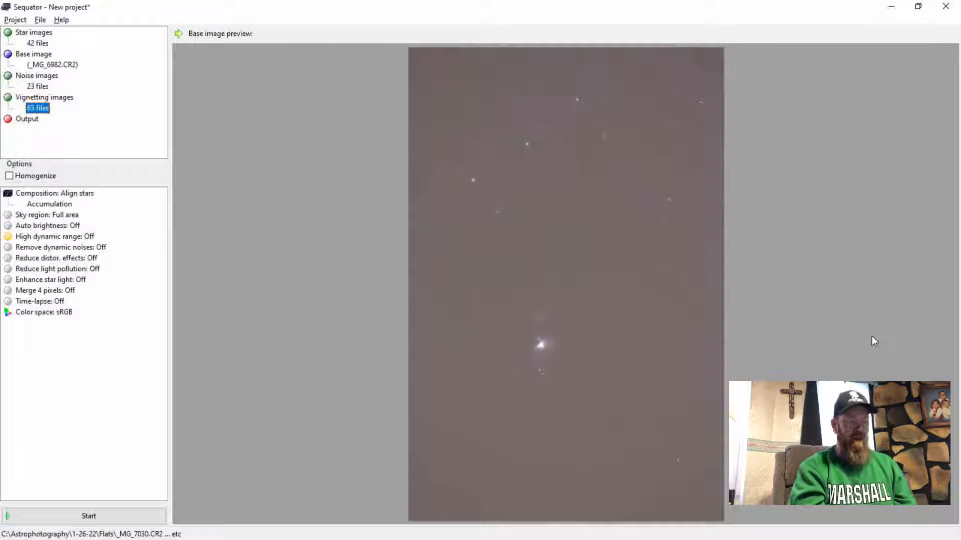
Set the output to an uncompressed TIFF file named "Orion seq" in the 1-26-22 Stacks folder
left_click(34, 121)
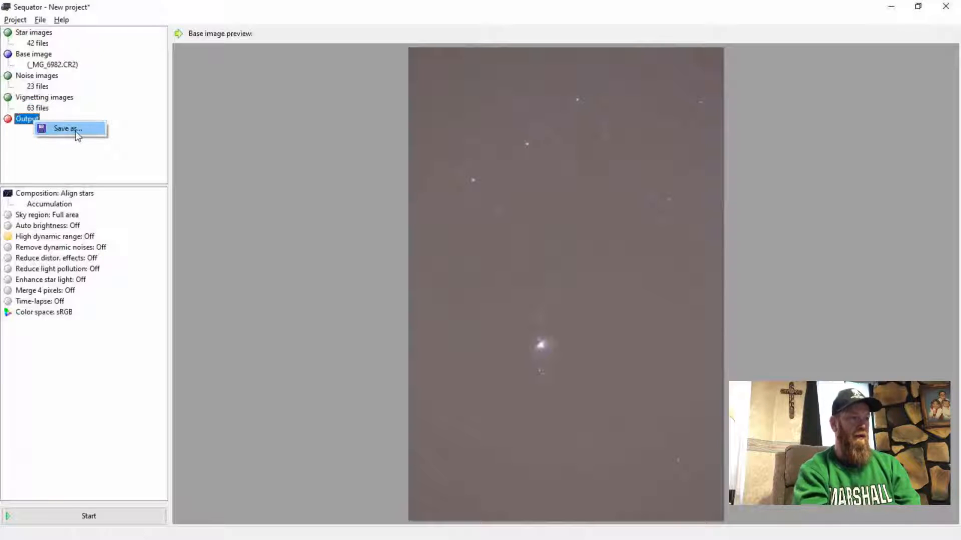
left_click(77, 134)
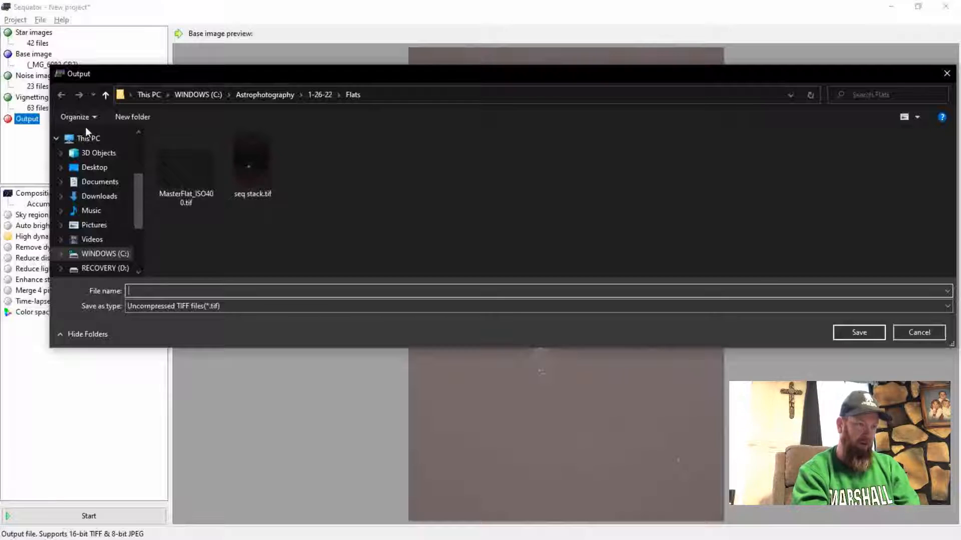
left_click(105, 96)
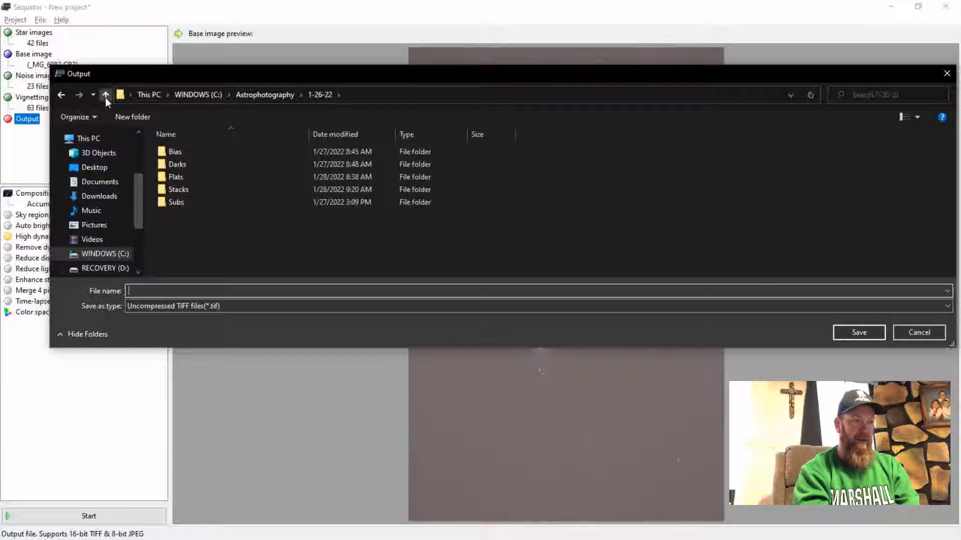
double_click(179, 193)
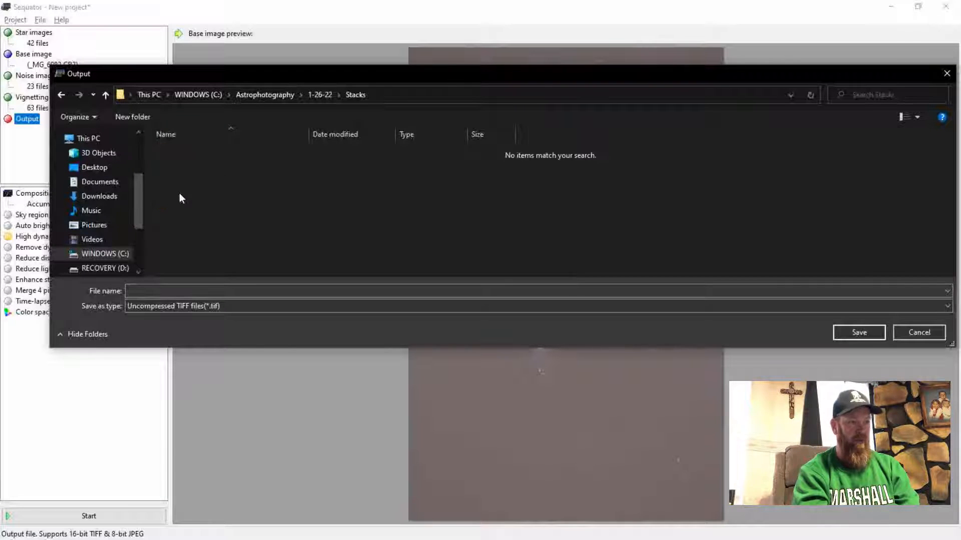
left_click(188, 290)
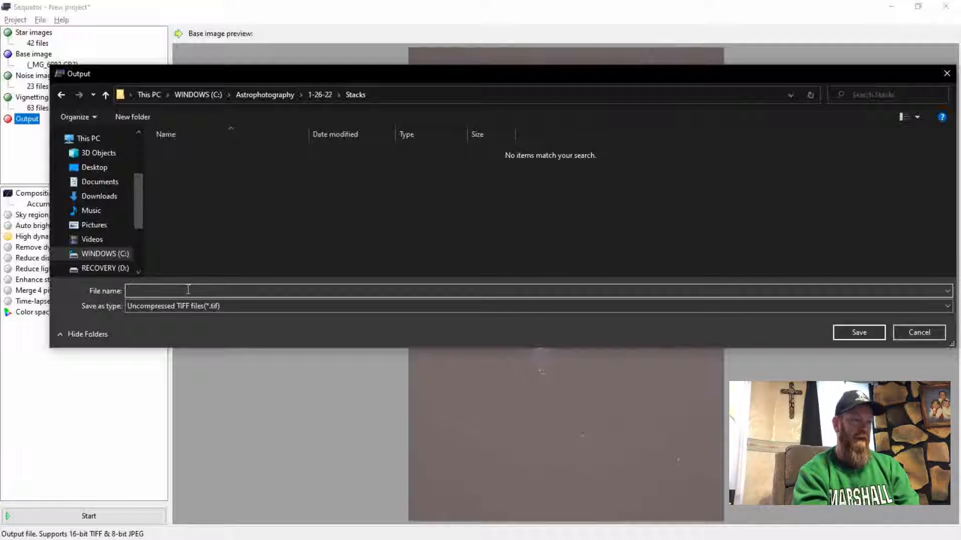
type("Orion ")
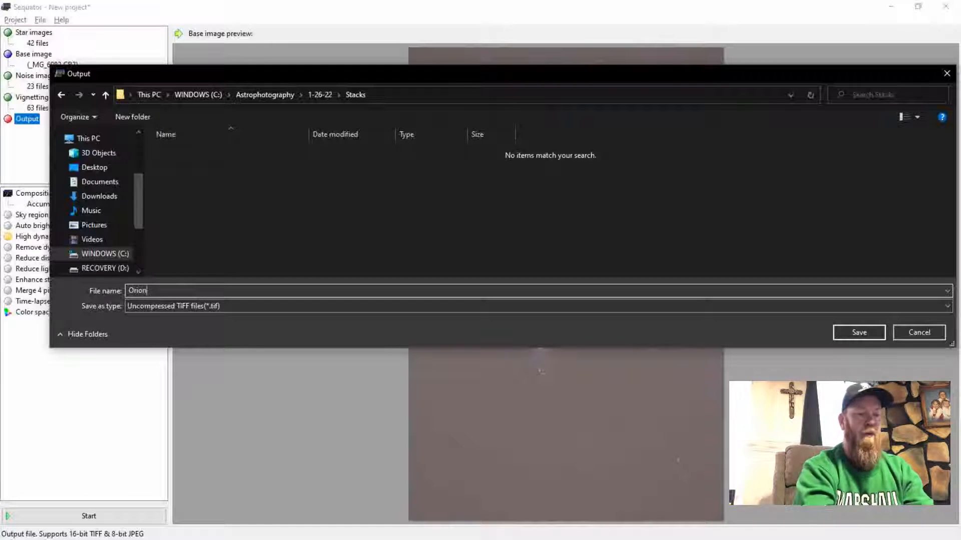
type("seq")
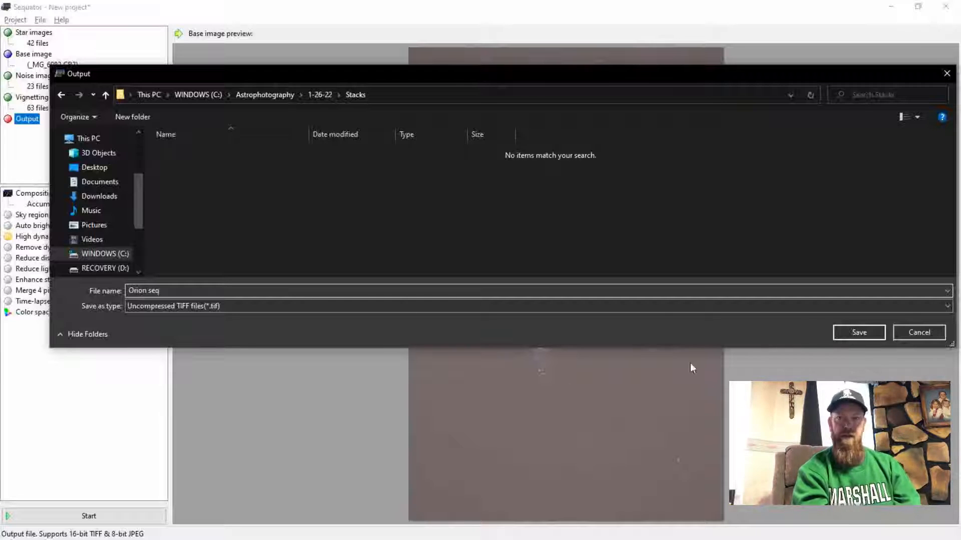
left_click(859, 332)
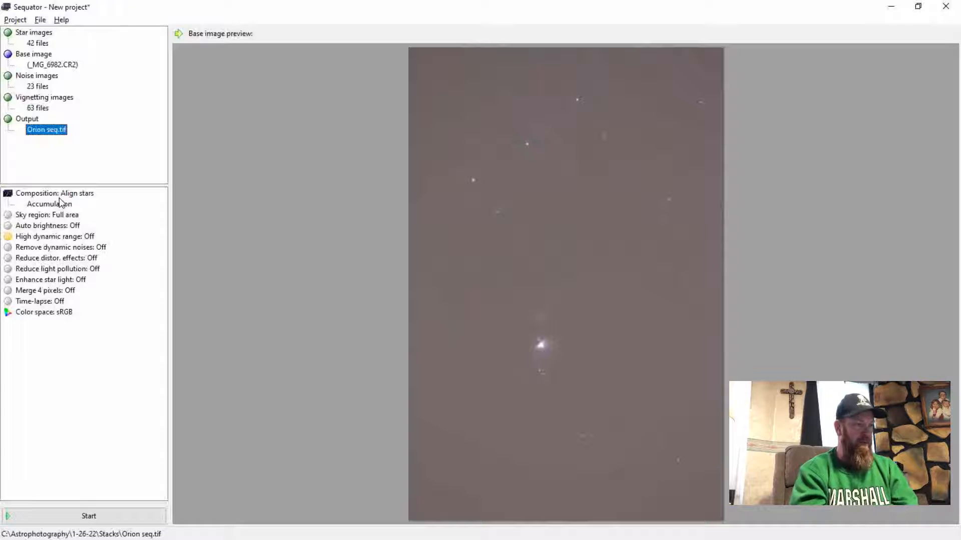
Keep the composition on star alignment with Accumulation, and turn on auto brightness and high dynamic range
left_click(59, 210)
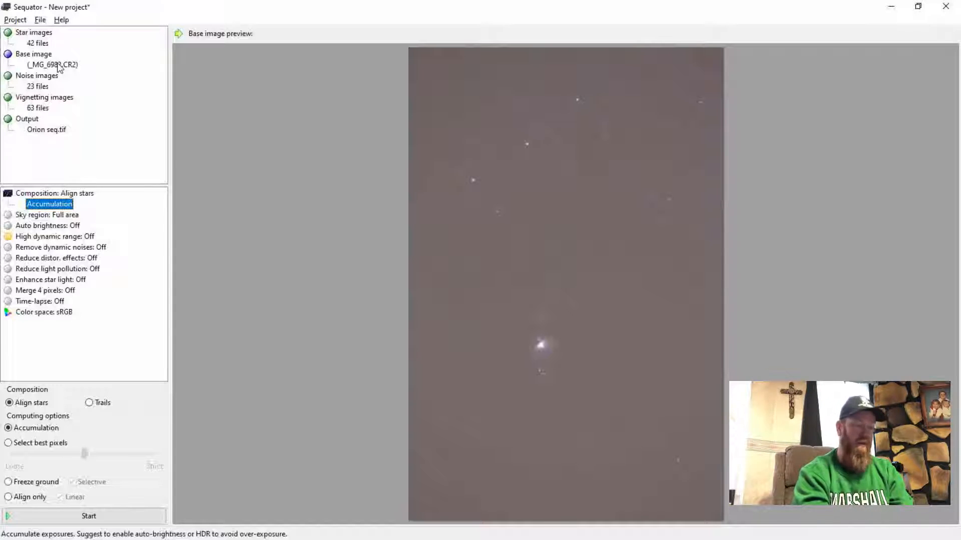
left_click(57, 228)
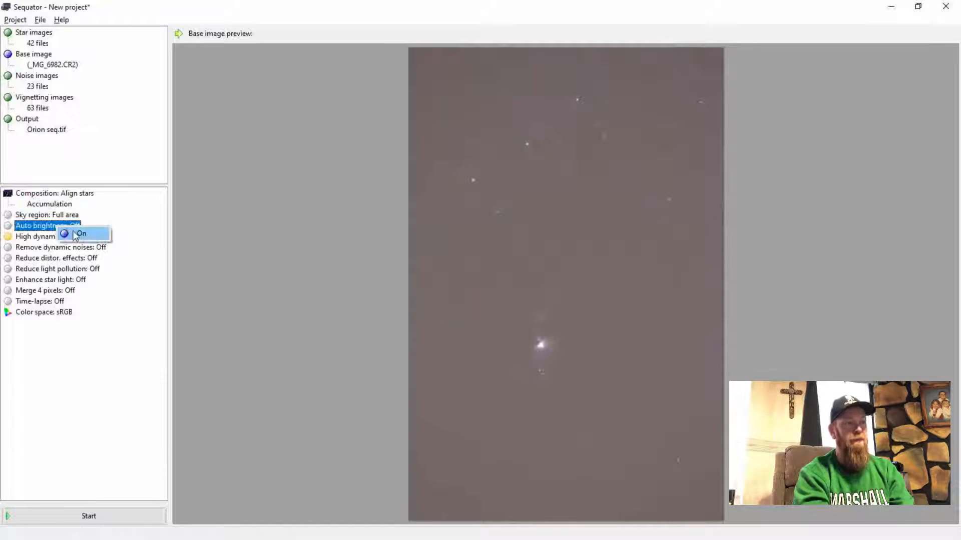
left_click(76, 234)
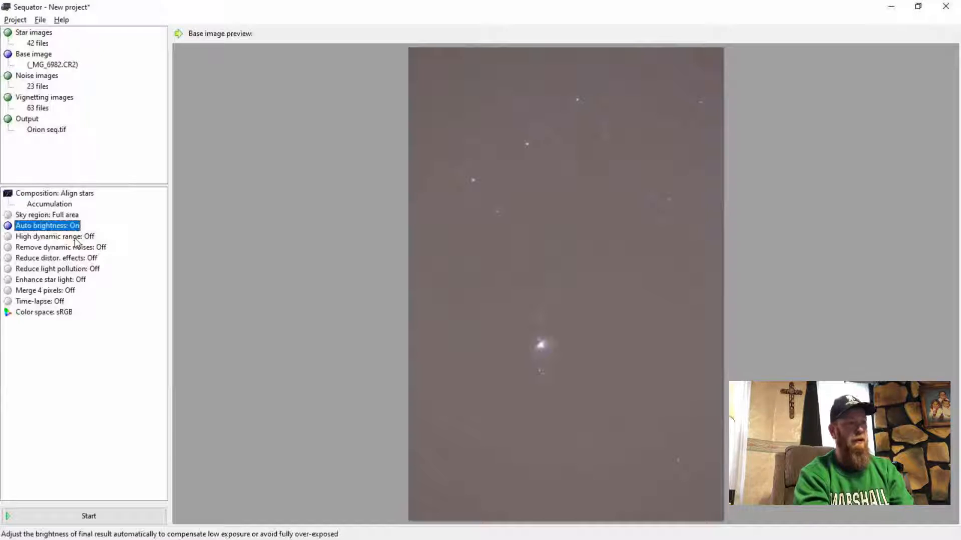
left_click(75, 238)
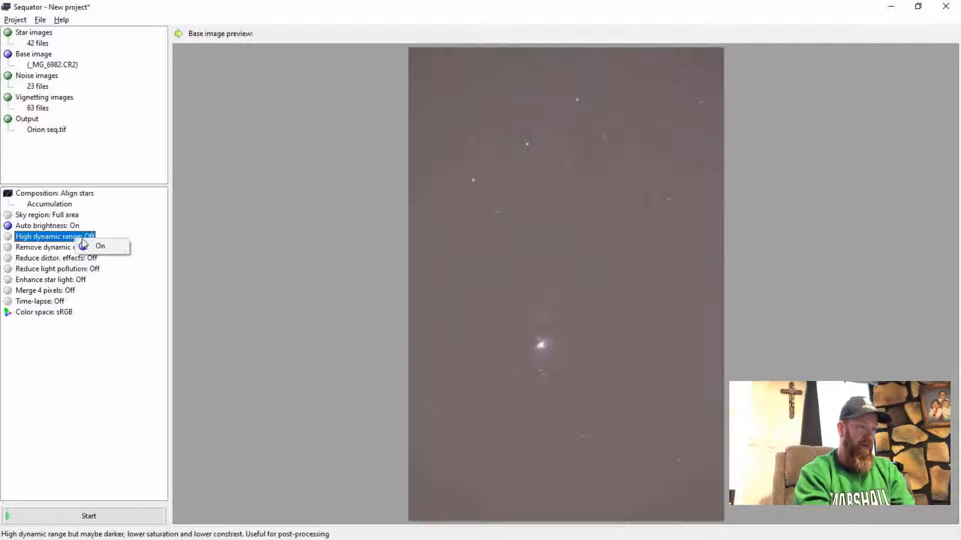
left_click(84, 246)
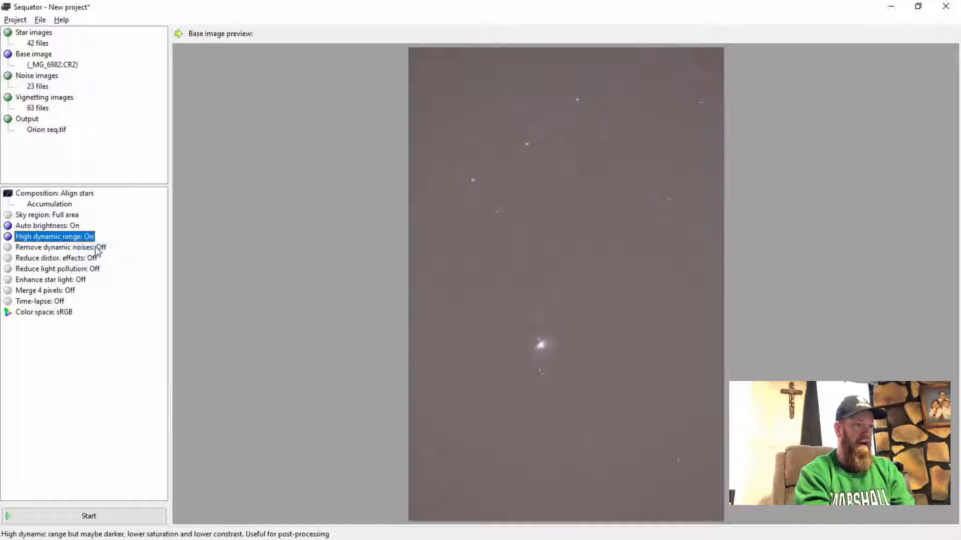
Turn on dynamic noise removal and set the distortion effects reduction to Complex
left_click(72, 248)
left_click(87, 257)
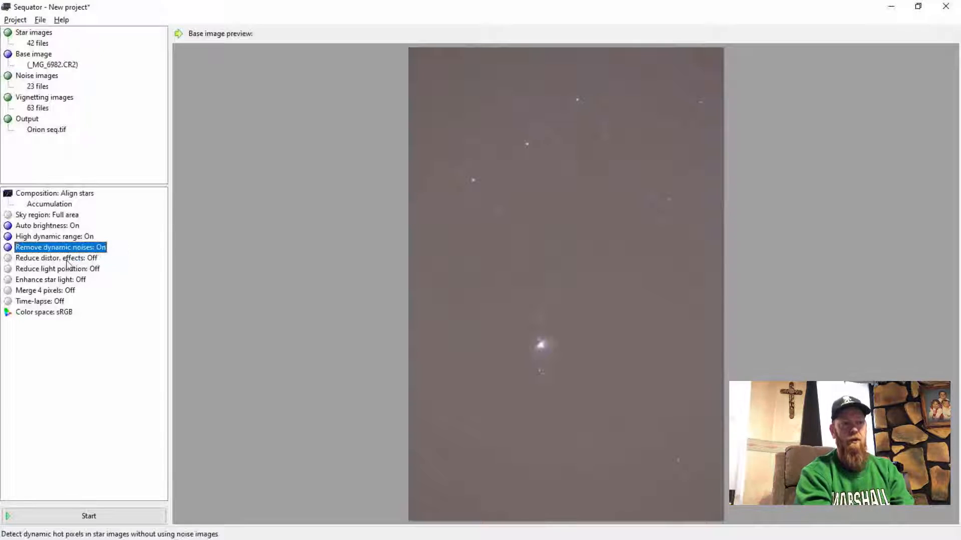
left_click(55, 259)
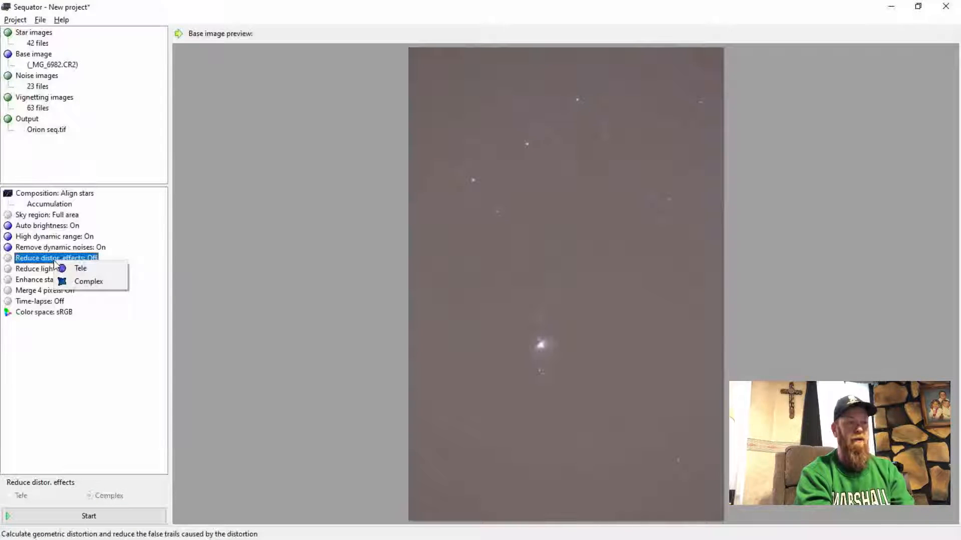
left_click(91, 280)
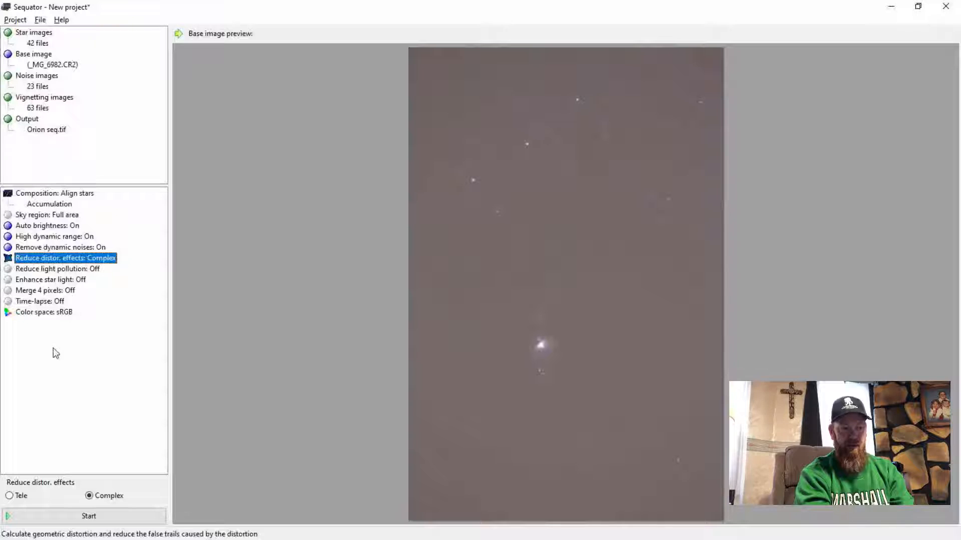
Set light pollution reduction to Deep sky at about three-quarters strength, and start stacking with star light enhancement left off
left_click(35, 270)
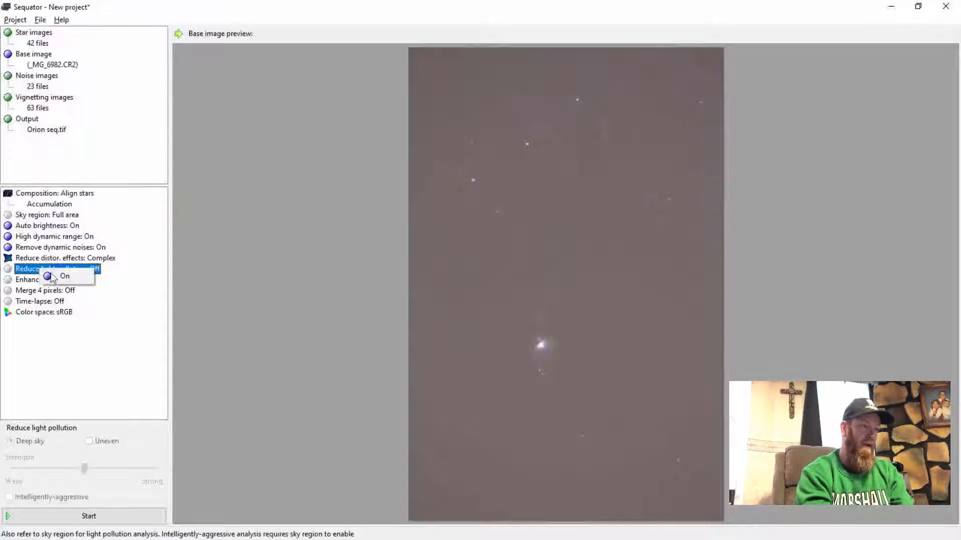
left_click(60, 278)
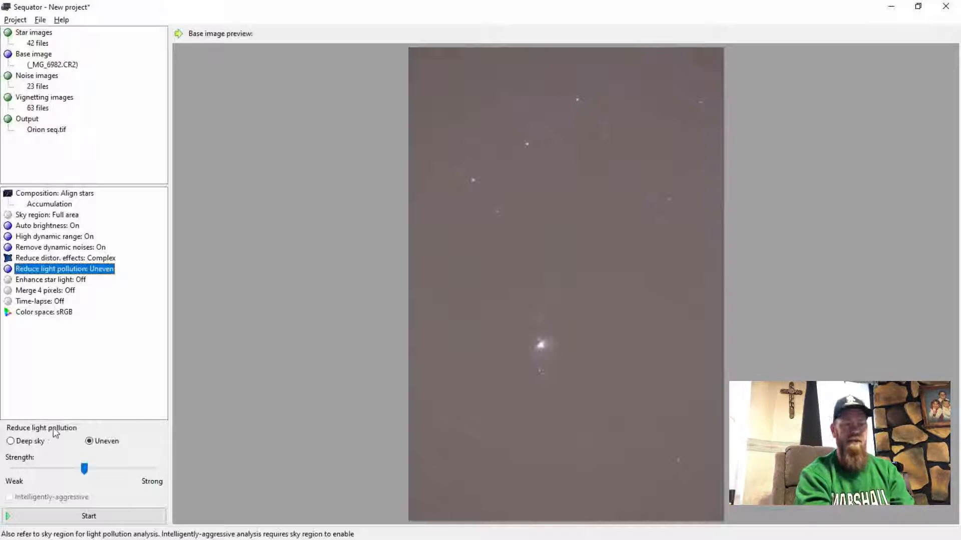
left_click(10, 441)
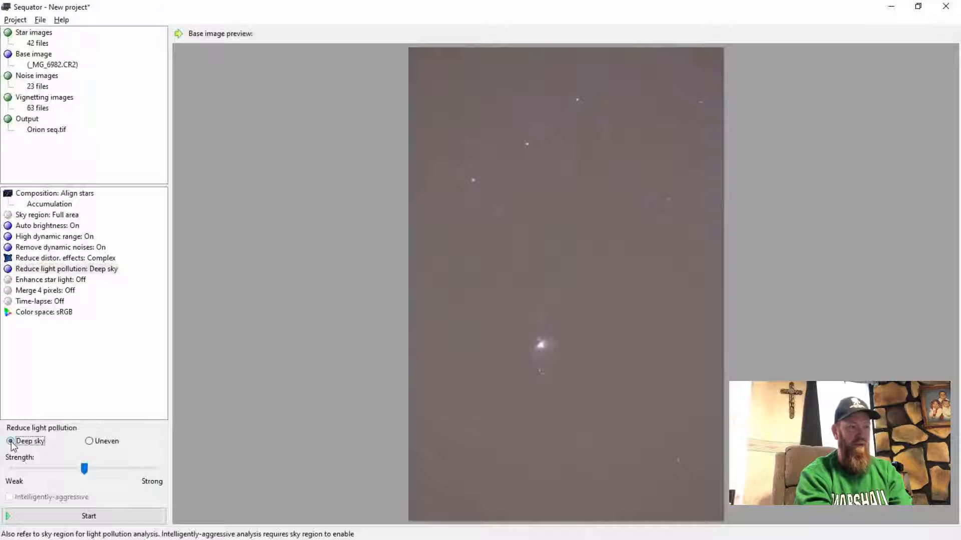
left_click(116, 470)
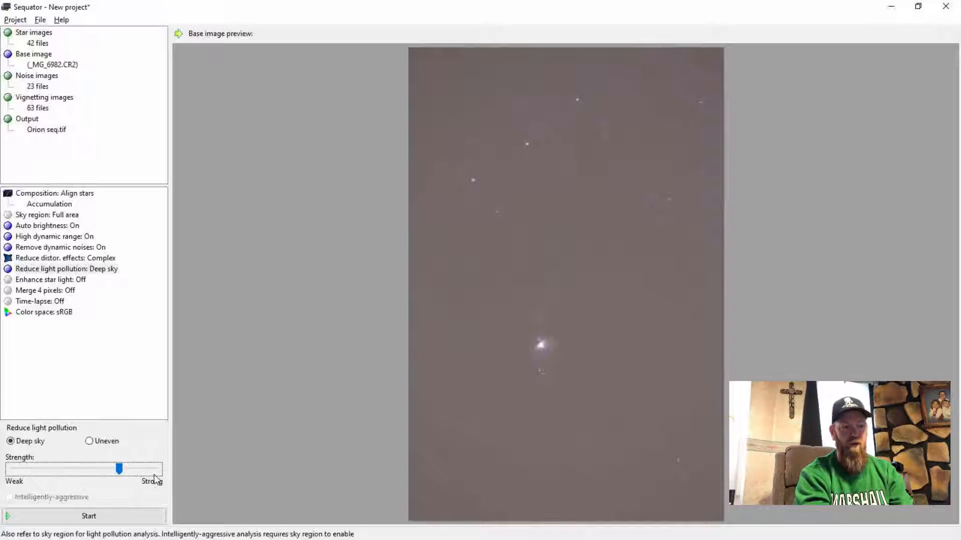
left_click(58, 283)
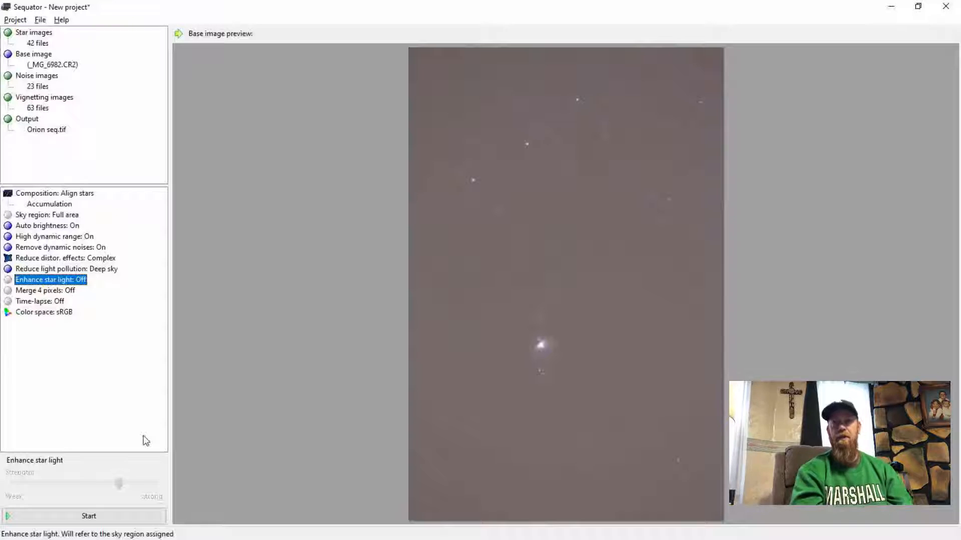
left_click(67, 519)
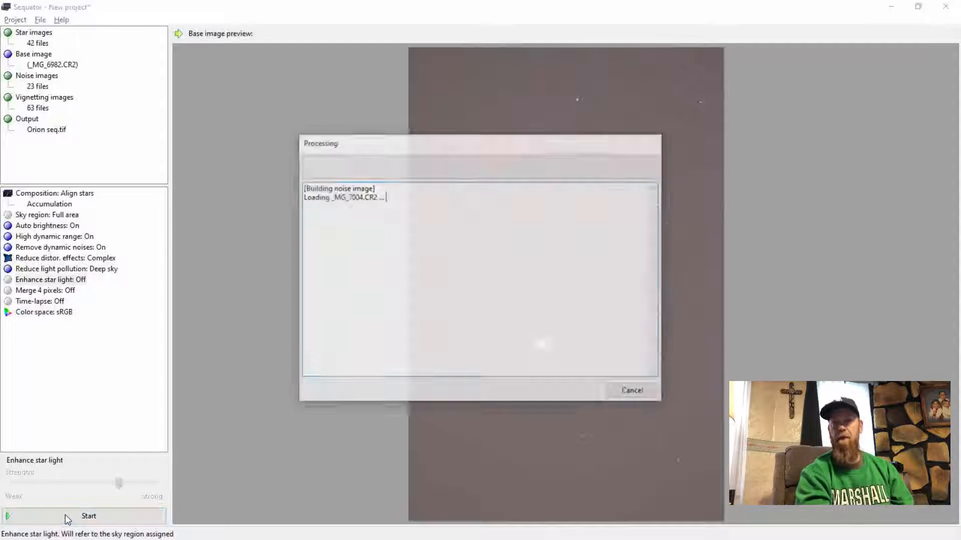
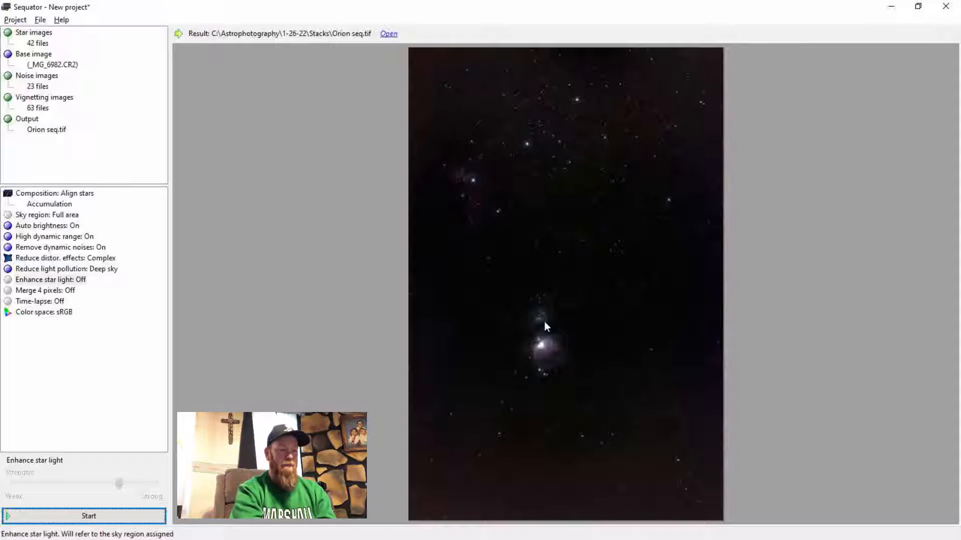
Switch to Photoshop and open Orion seq.tif from the Stacks folder of 1-26-22
key("alt+Tab")
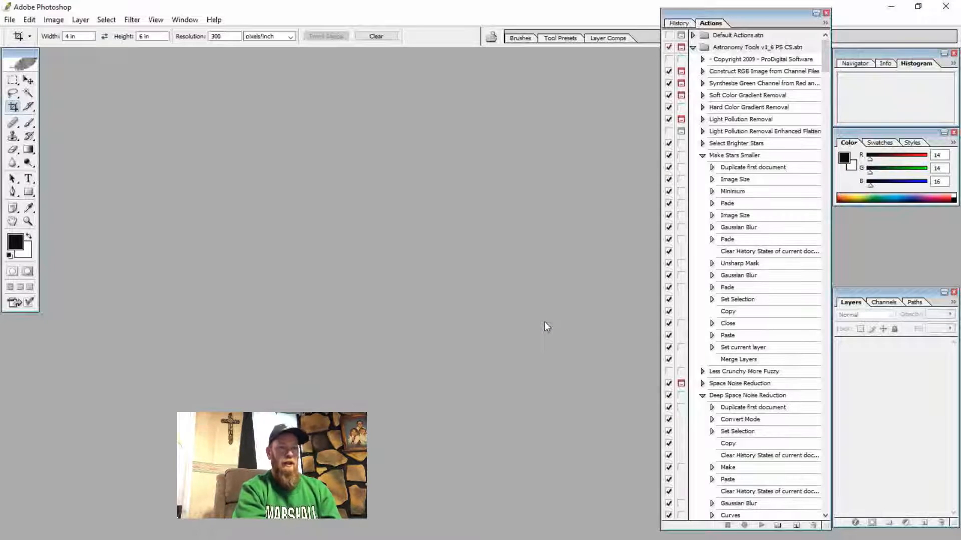
left_click(9, 23)
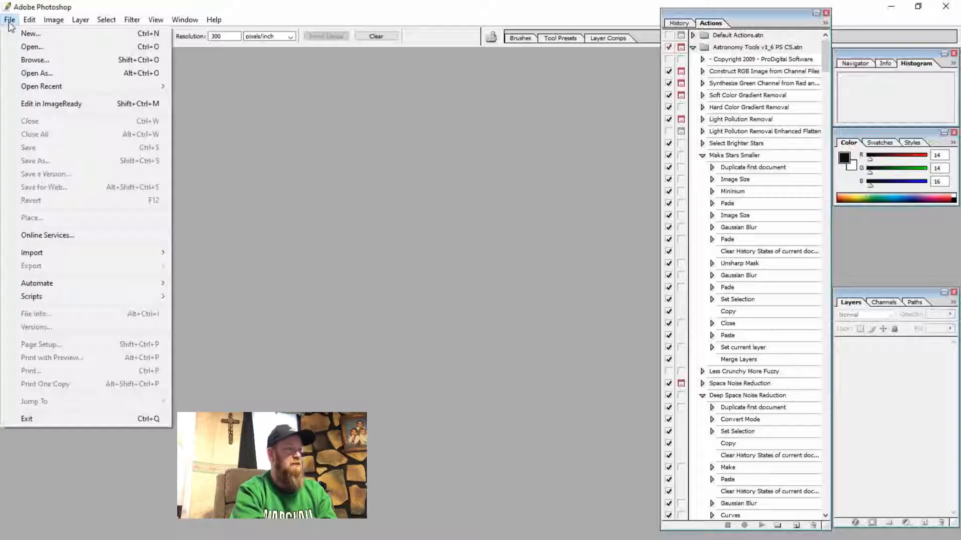
left_click(28, 48)
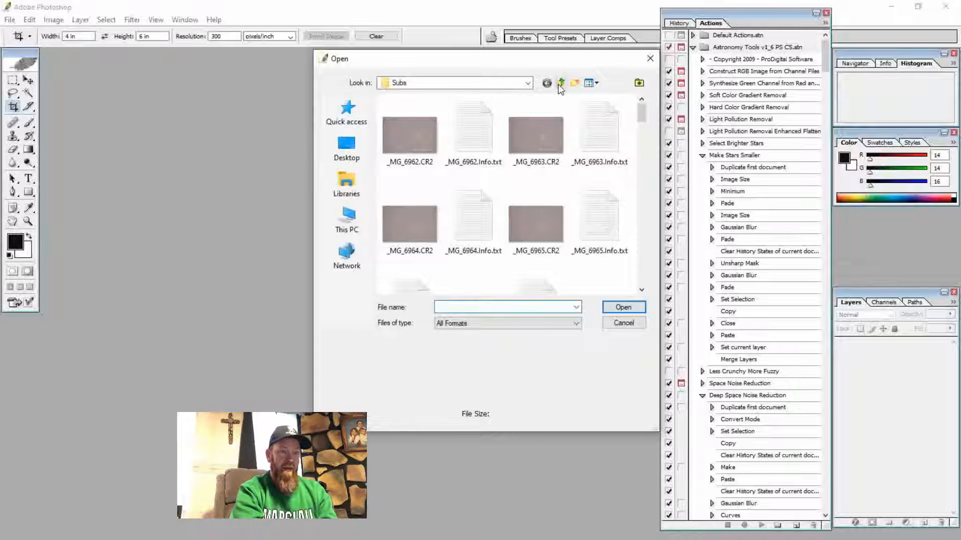
left_click(528, 83)
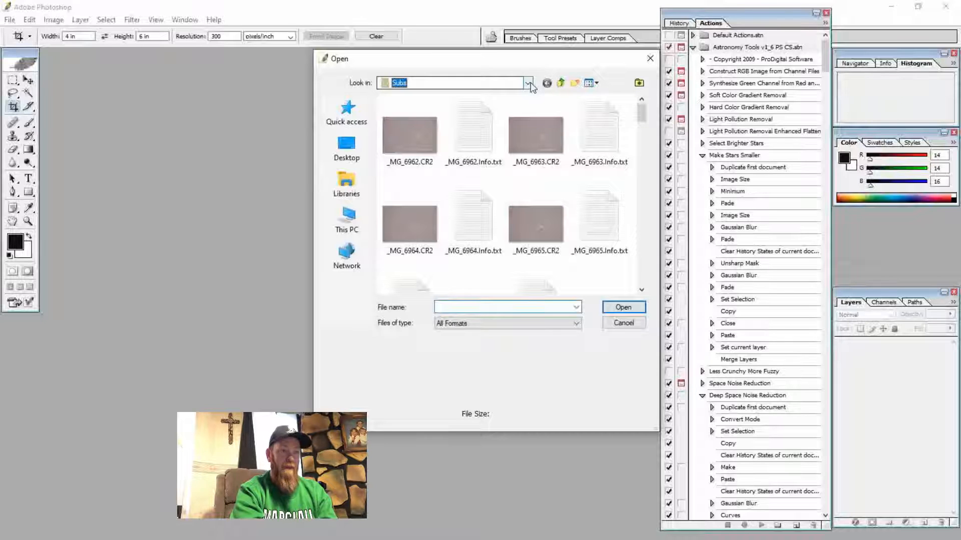
left_click(530, 83)
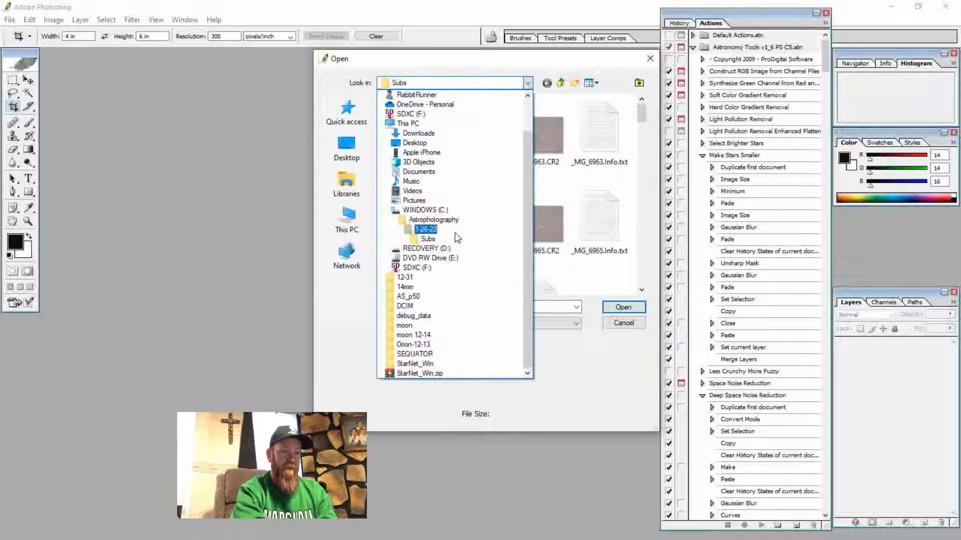
left_click(425, 229)
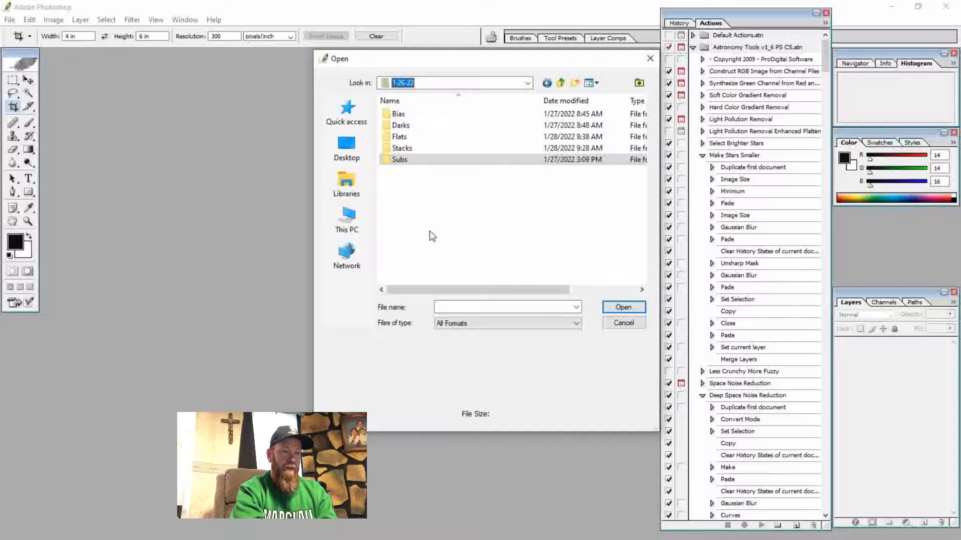
double_click(407, 149)
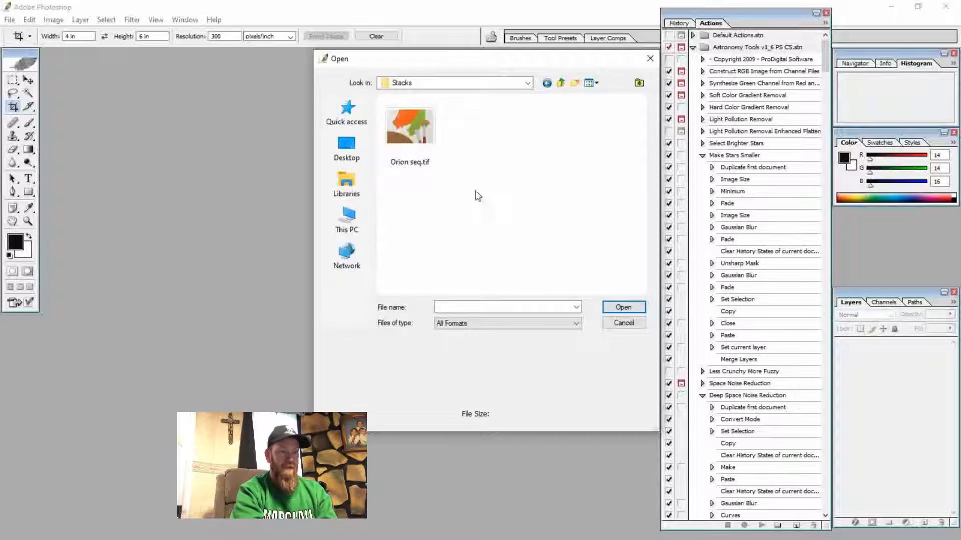
left_click(416, 150)
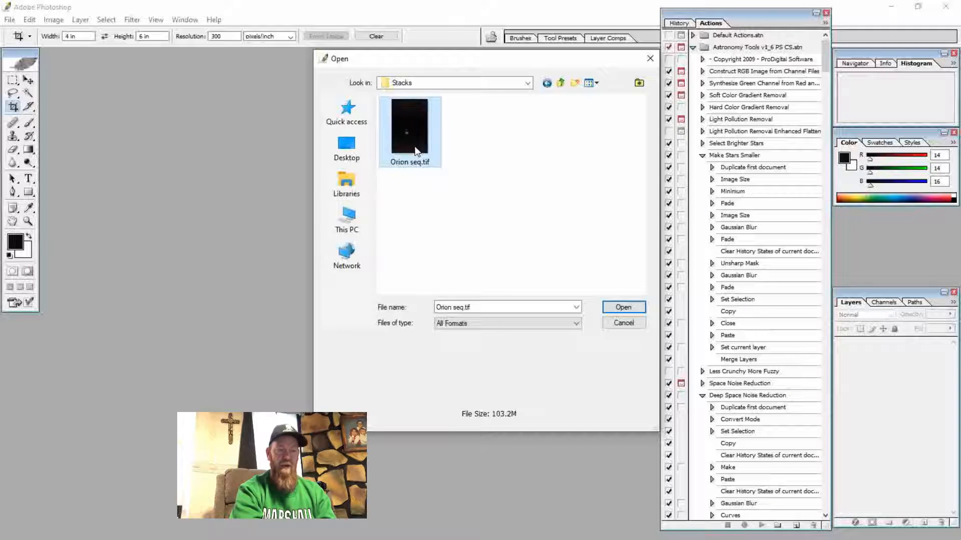
left_click(623, 307)
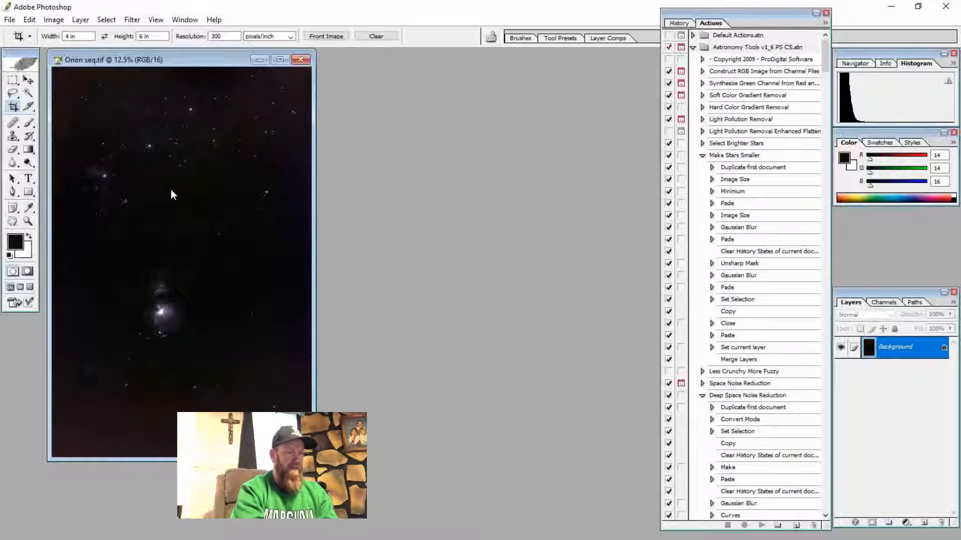
Try rotating the canvas of the Orion image 90° clockwise, and undo the rotation
left_click(53, 20)
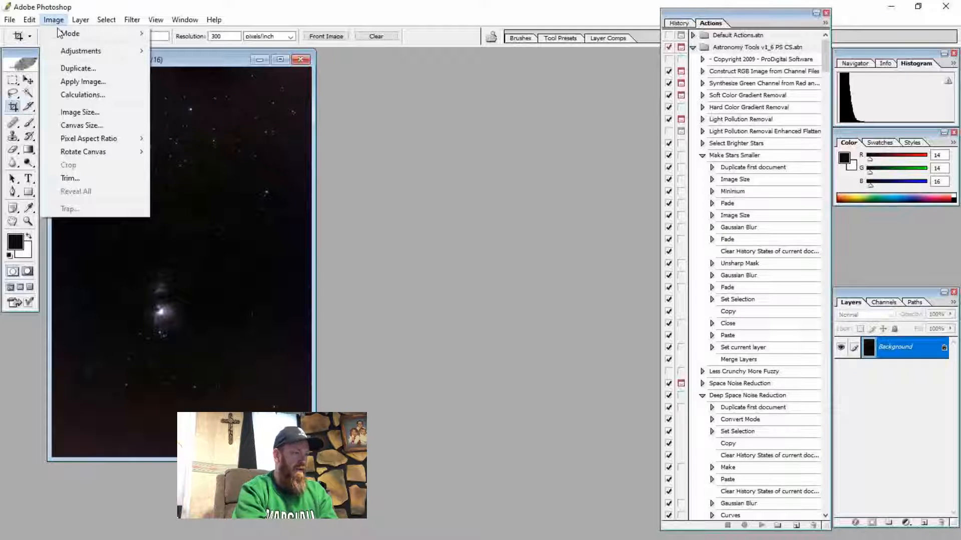
mouse_move(80, 48)
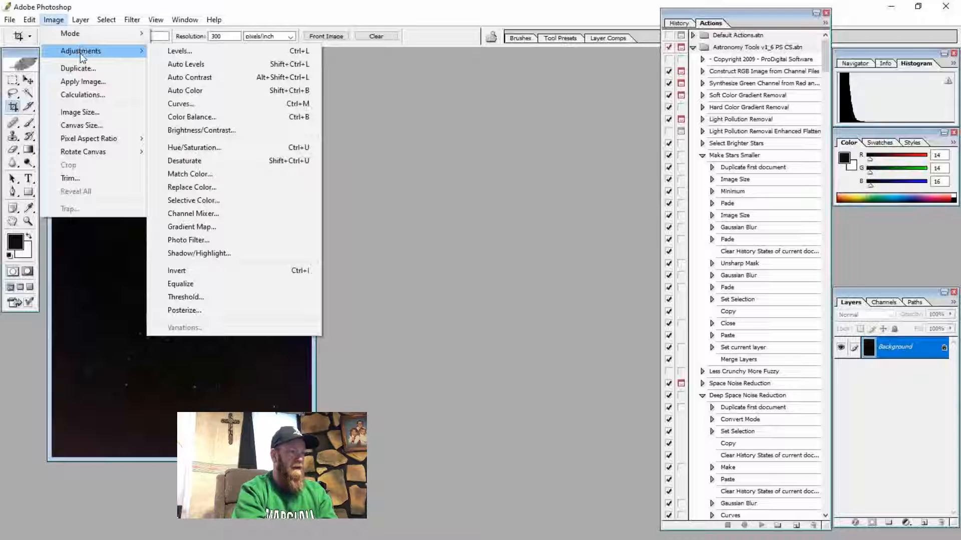
mouse_move(101, 157)
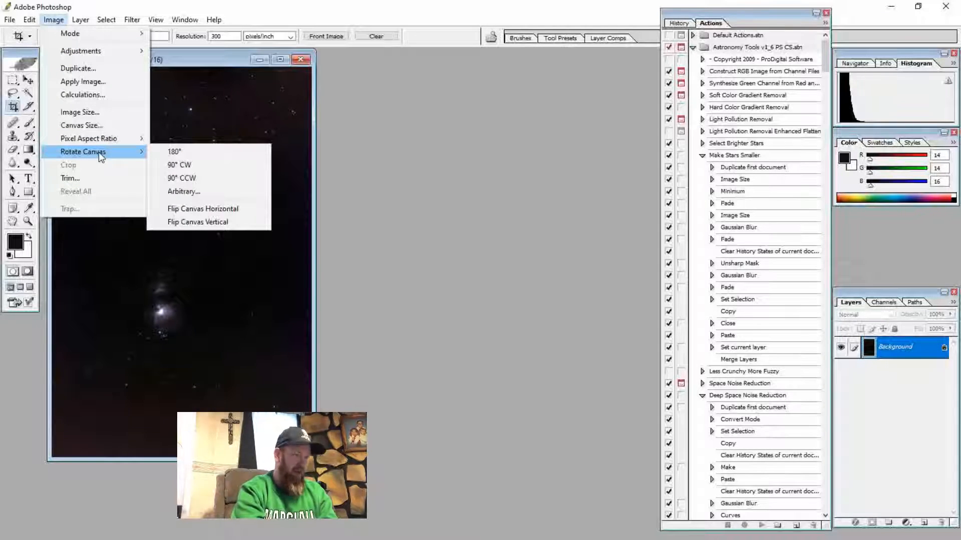
left_click(166, 164)
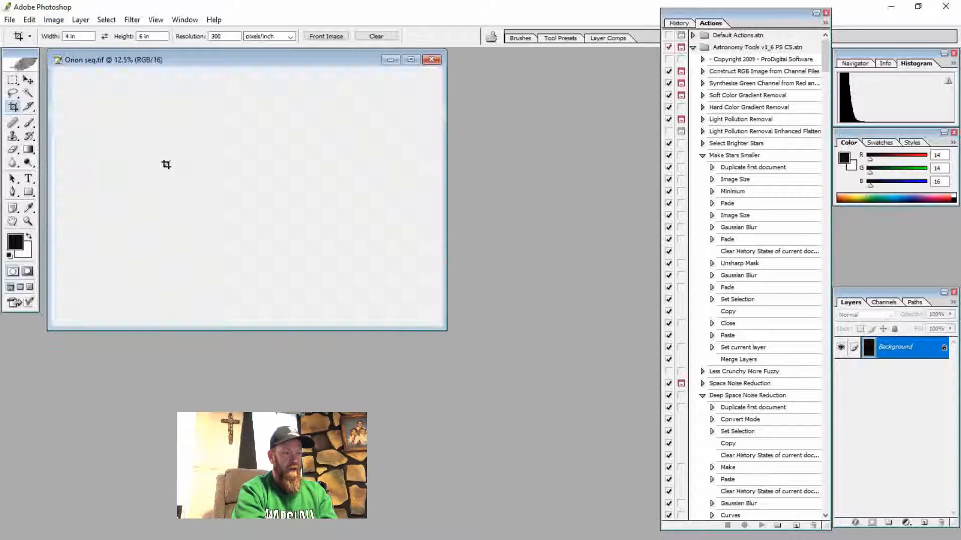
left_click(53, 20)
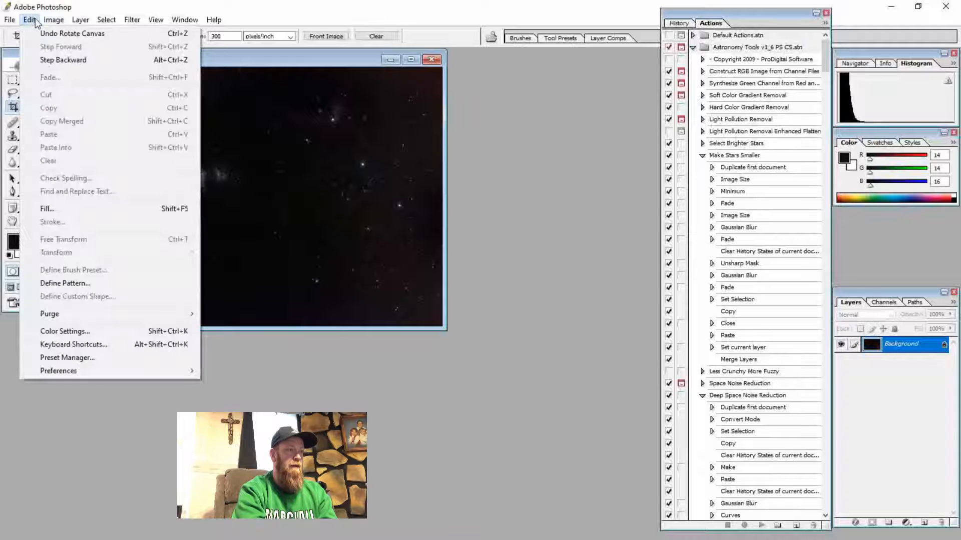
left_click(38, 31)
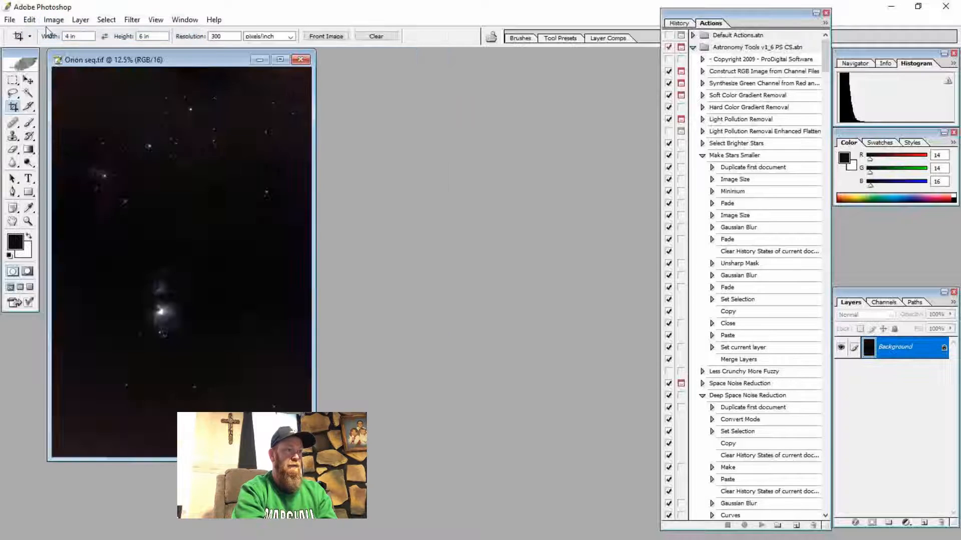
Rotate the canvas of the Orion image 90° counterclockwise
left_click(54, 20)
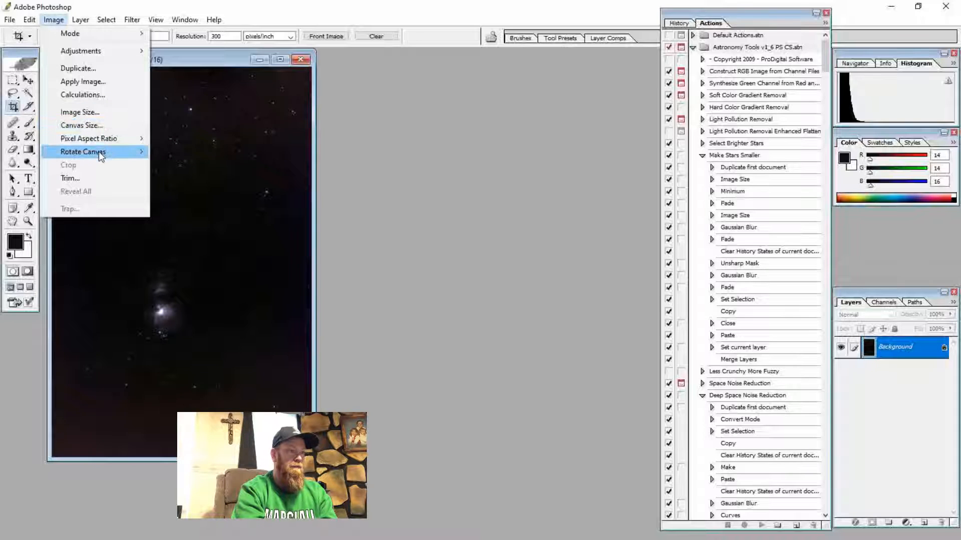
mouse_move(98, 152)
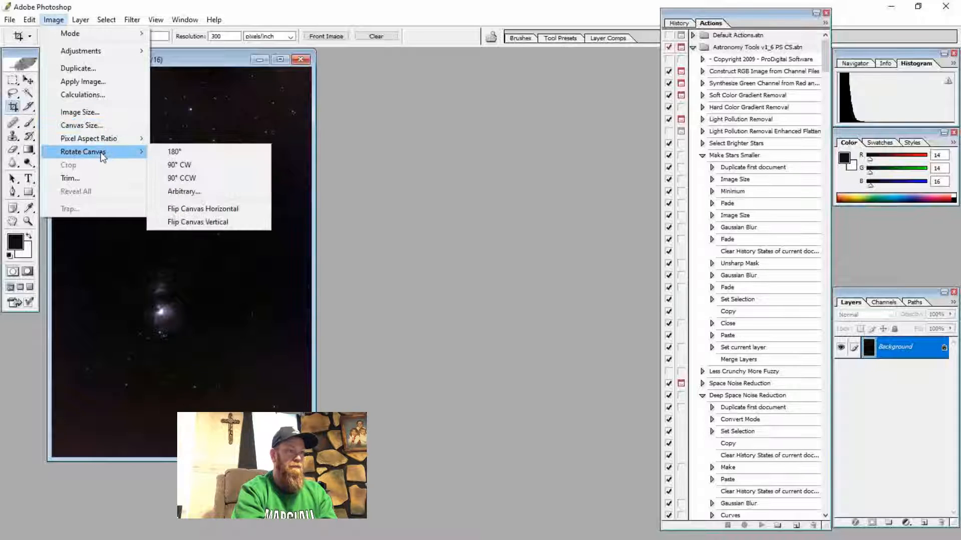
left_click(197, 178)
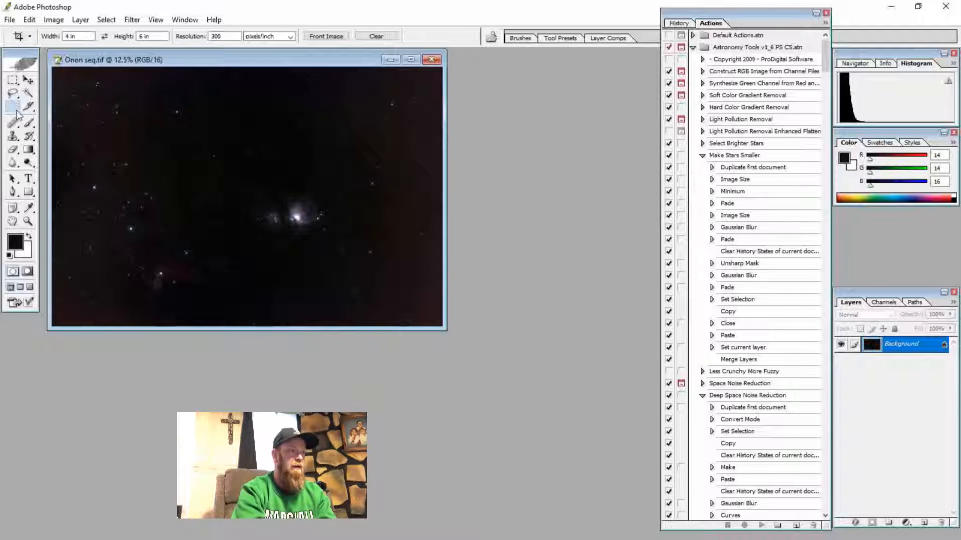
Crop the Orion image to 4 by 6 in at 300 pixels/inch, using a landscape frame around the bright stars and the nebula
left_click_drag(83, 134, 201, 310)
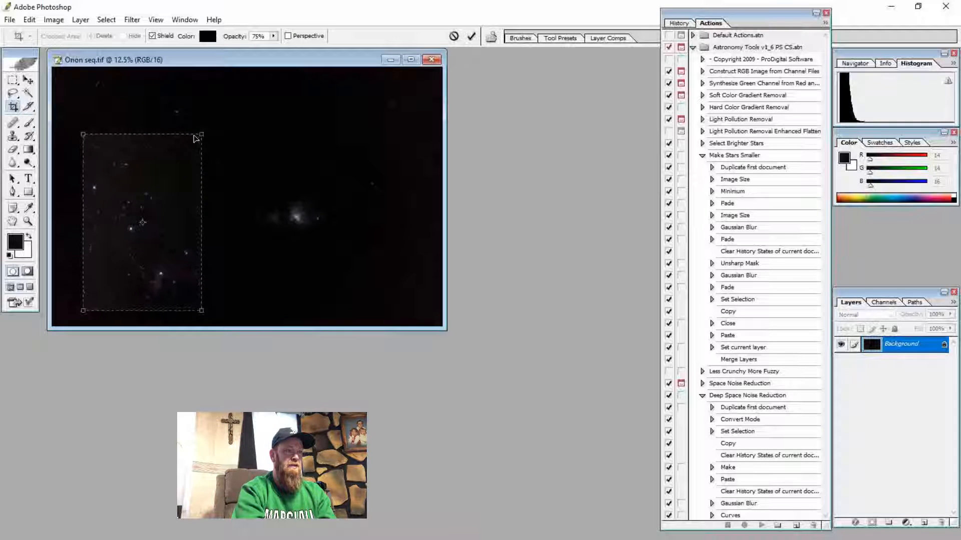
left_click_drag(203, 239, 159, 146)
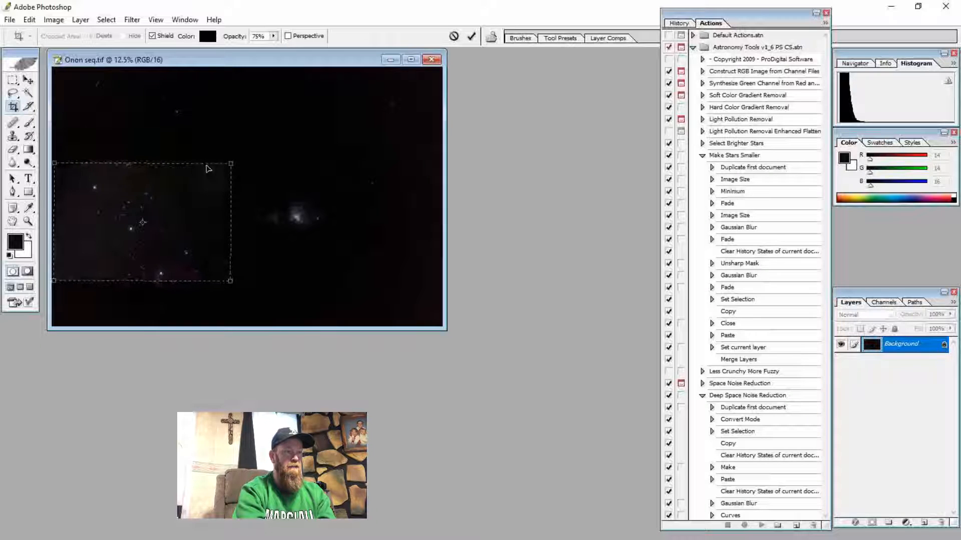
left_click_drag(230, 163, 363, 128)
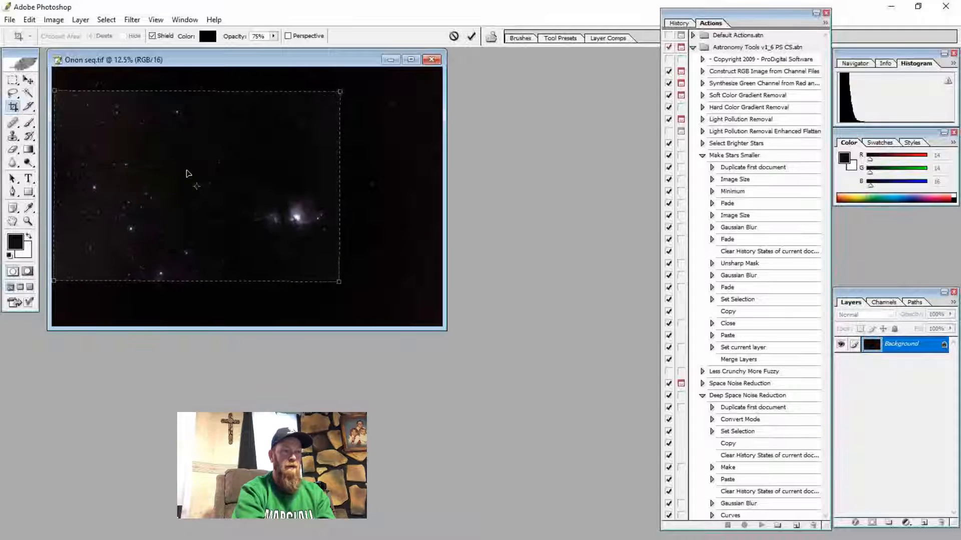
left_click_drag(186, 175, 241, 195)
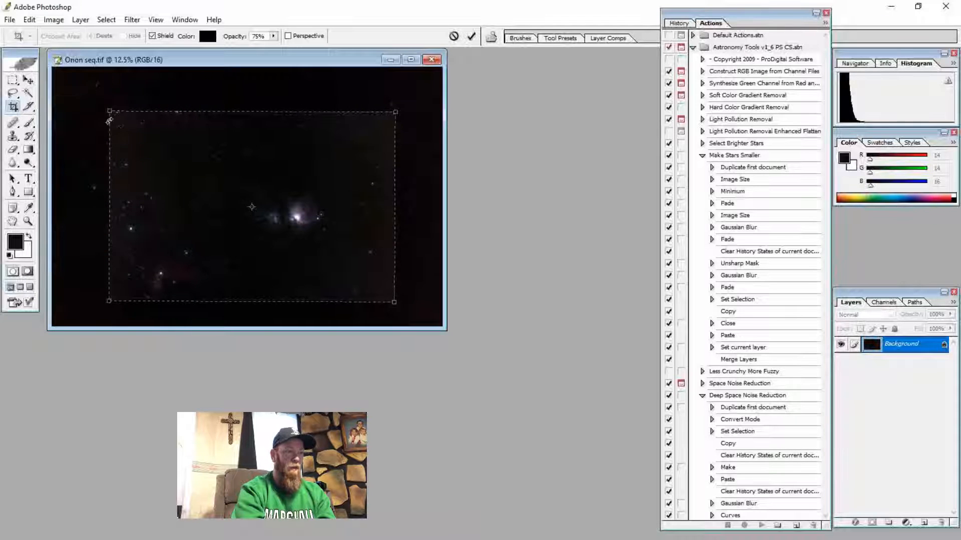
left_click_drag(105, 110, 79, 91)
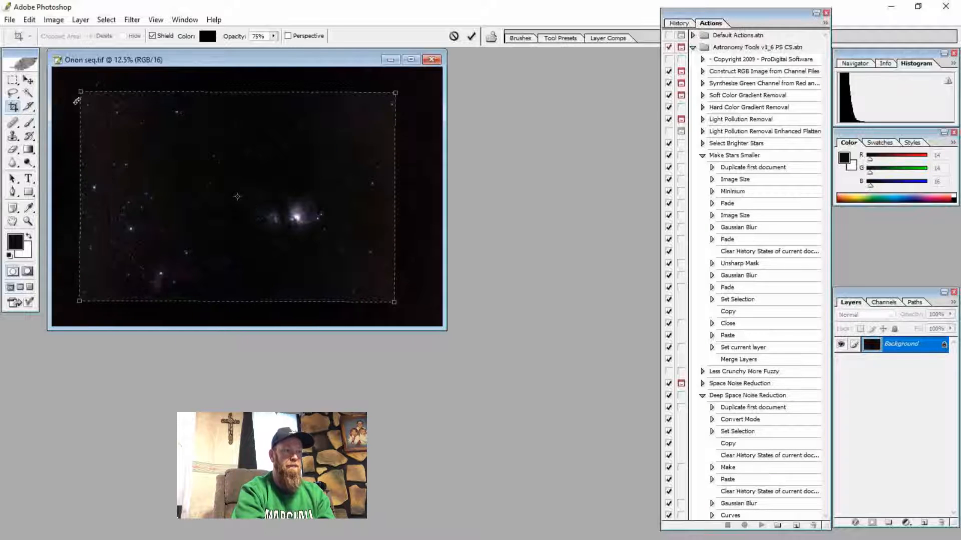
left_click_drag(242, 155, 241, 169)
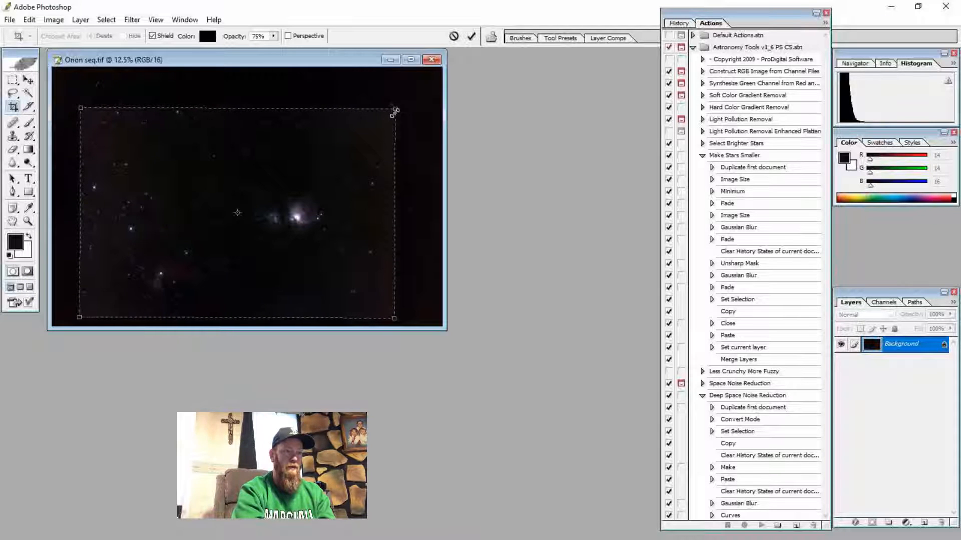
left_click_drag(396, 110, 367, 168)
left_click_drag(289, 195, 289, 192)
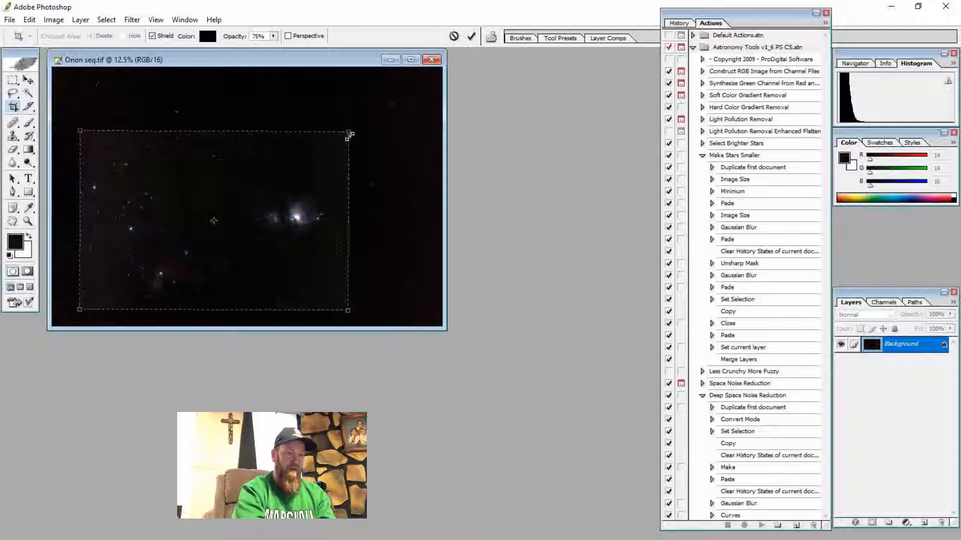
left_click_drag(288, 204, 294, 205)
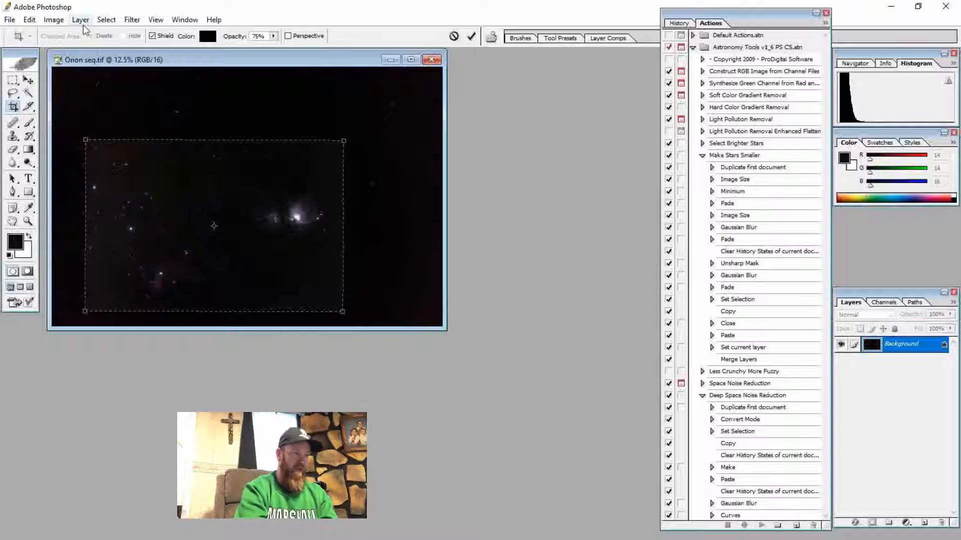
left_click(14, 107)
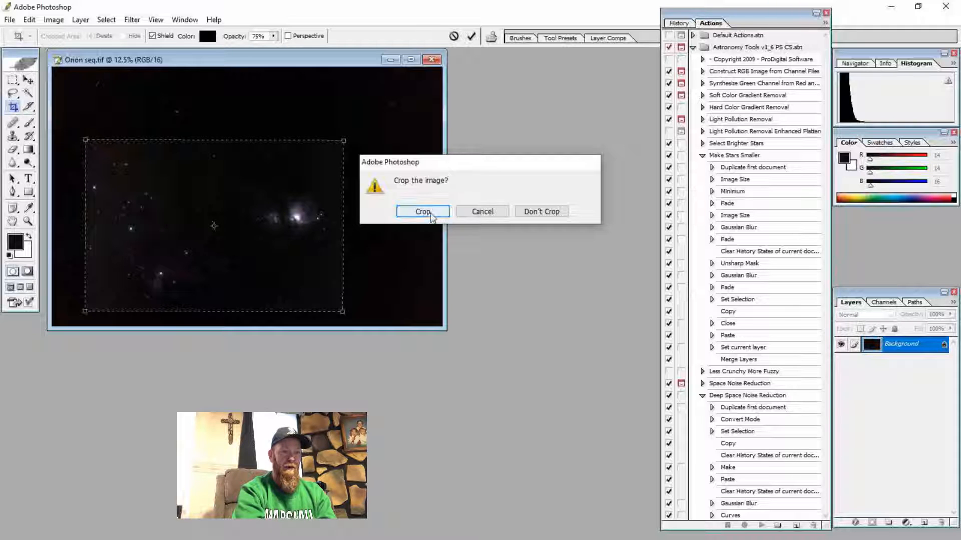
left_click(429, 213)
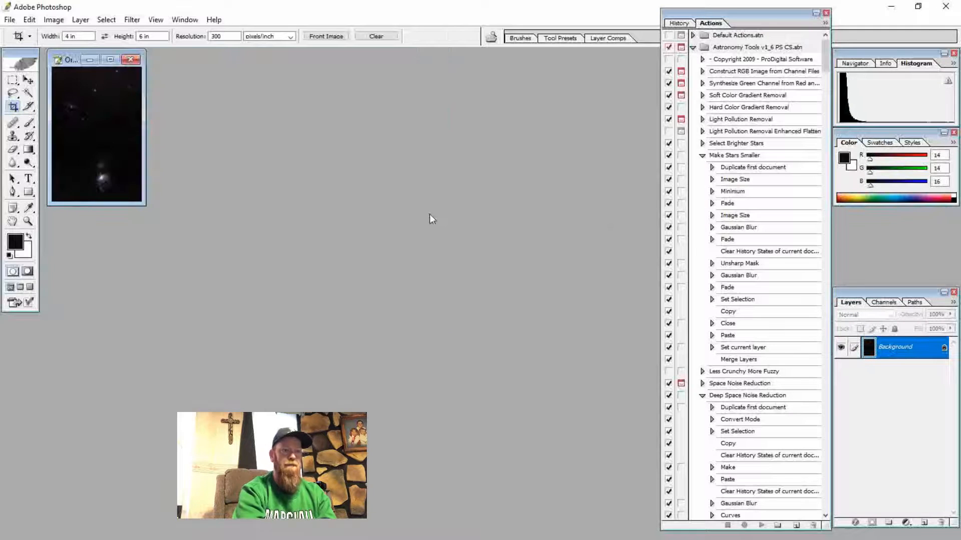
Maximize the cropped image's window and rotate its canvas 90° counterclockwise back to landscape
left_click(109, 60)
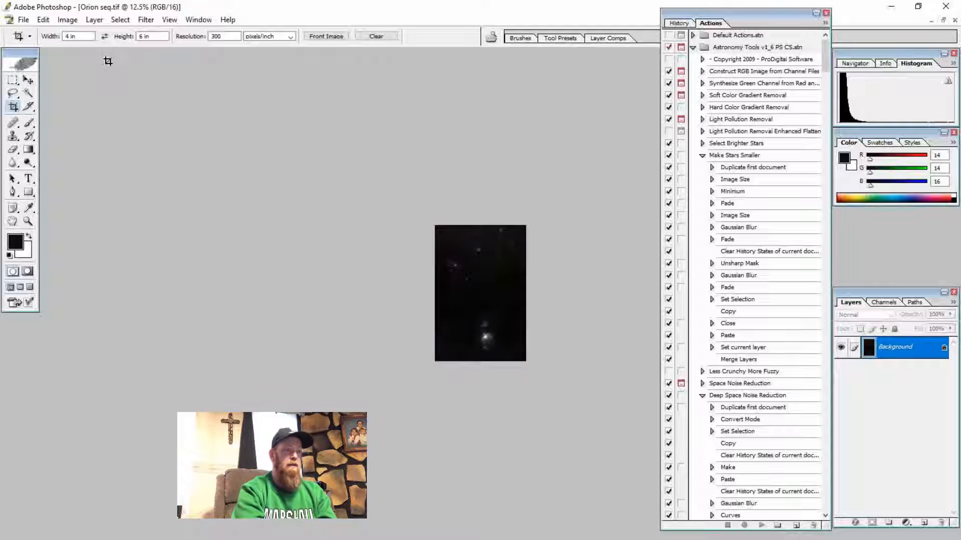
left_click(64, 21)
mouse_move(97, 151)
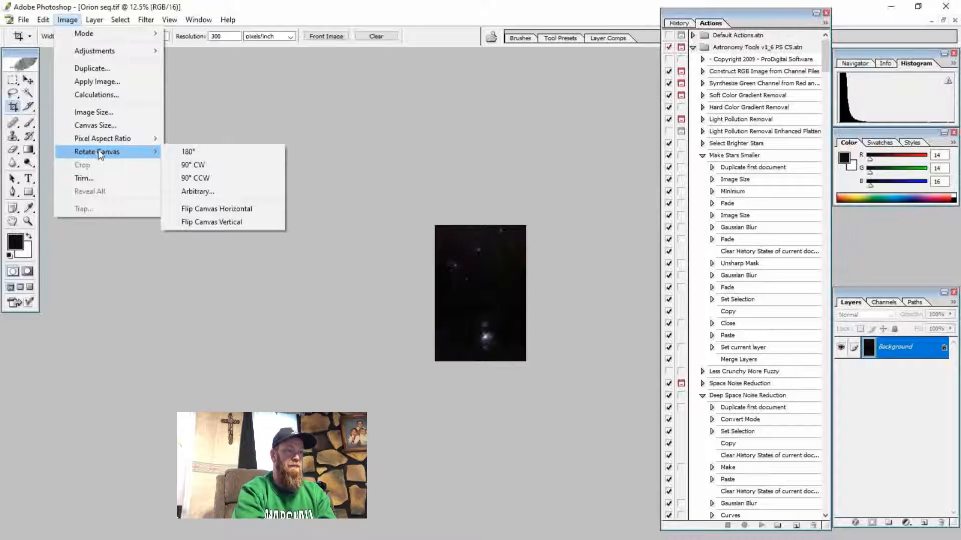
left_click(207, 180)
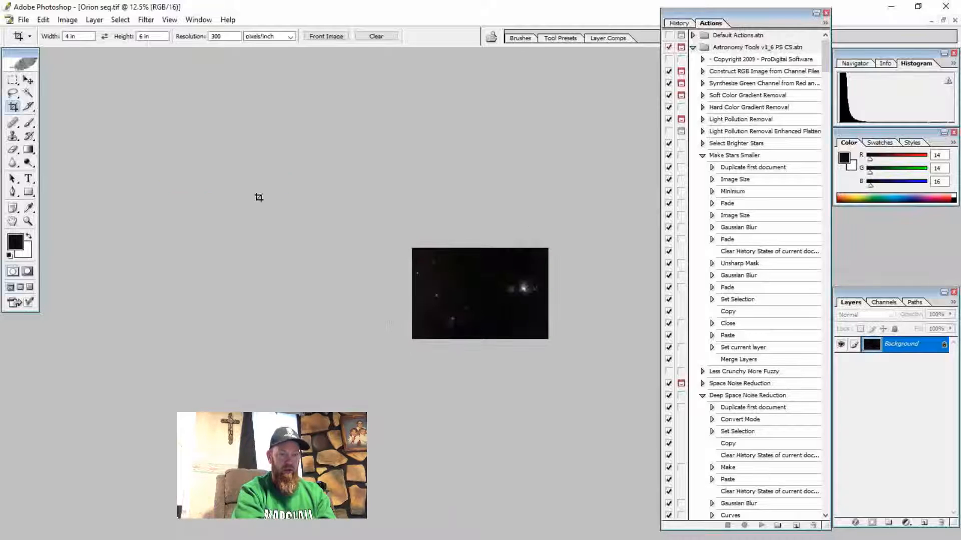
Zoom the image to 50% and resize its restored floating window to show nearly the whole frame beside the actions list
key("ctrl+plus")
key("ctrl+plus")
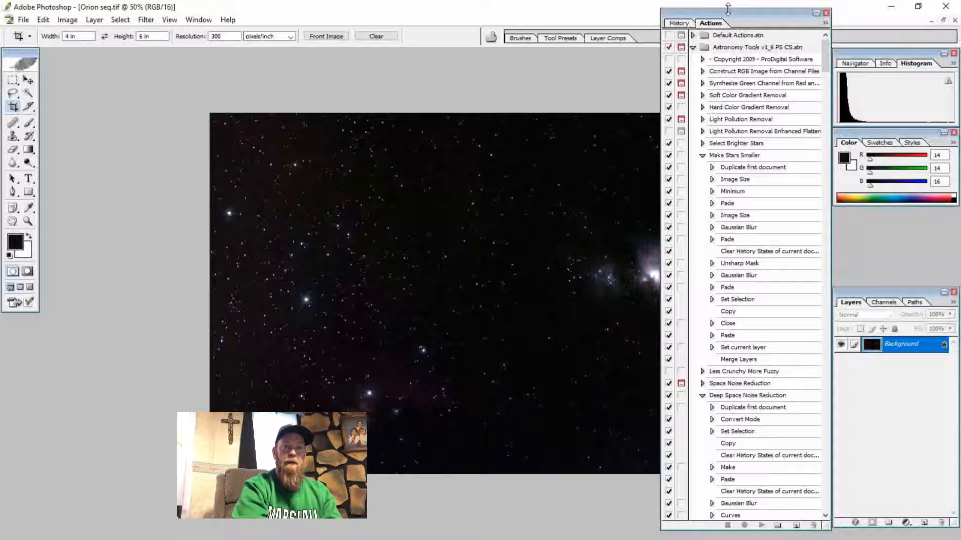
left_click_drag(728, 9, 728, 15)
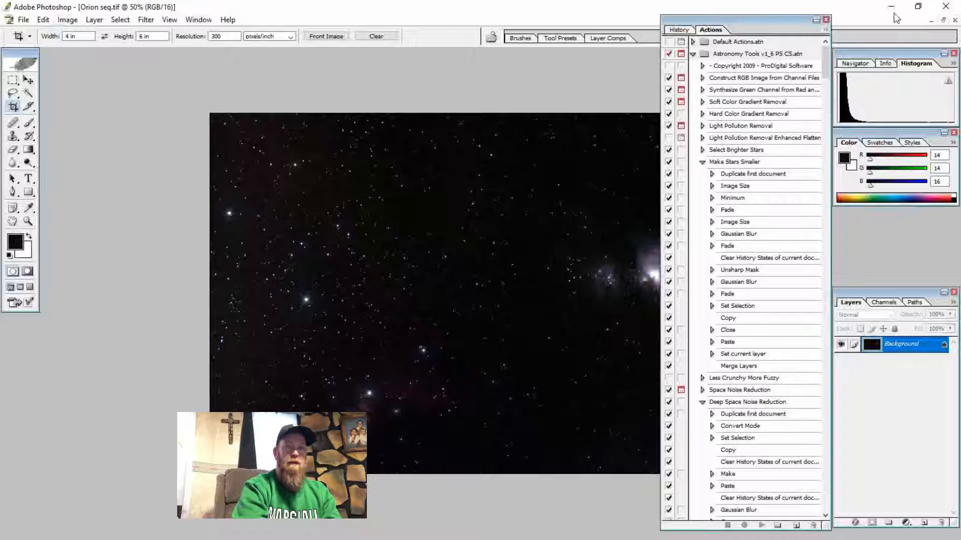
left_click(943, 21)
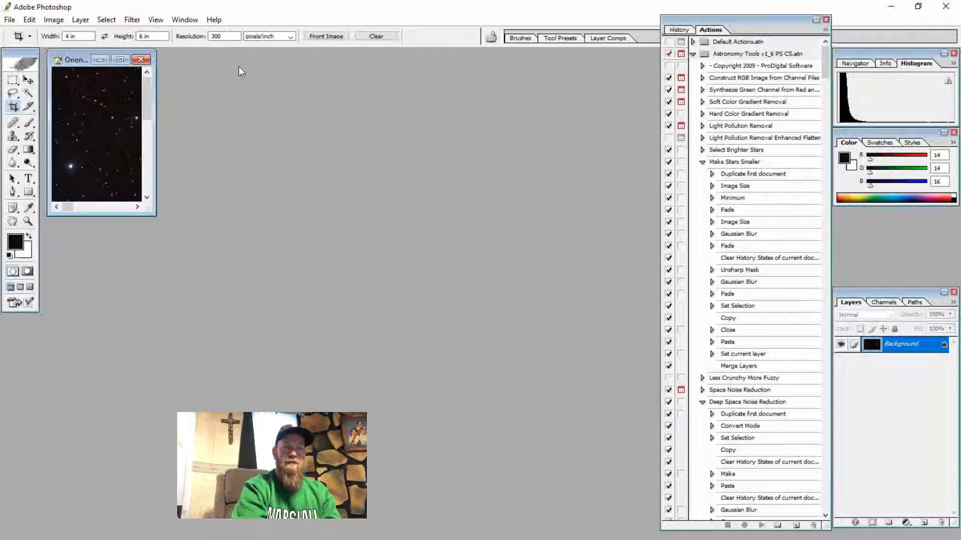
left_click_drag(156, 146, 593, 163)
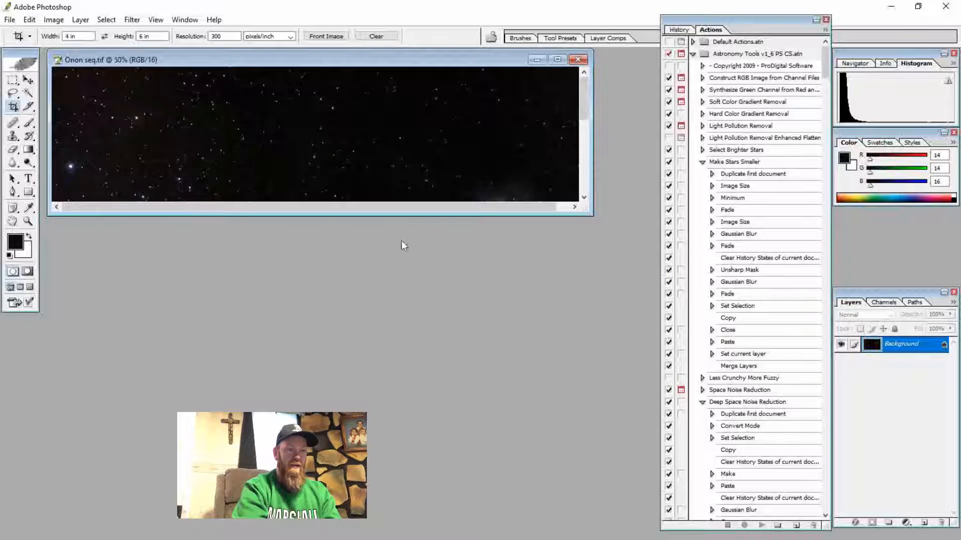
left_click_drag(404, 218, 421, 458)
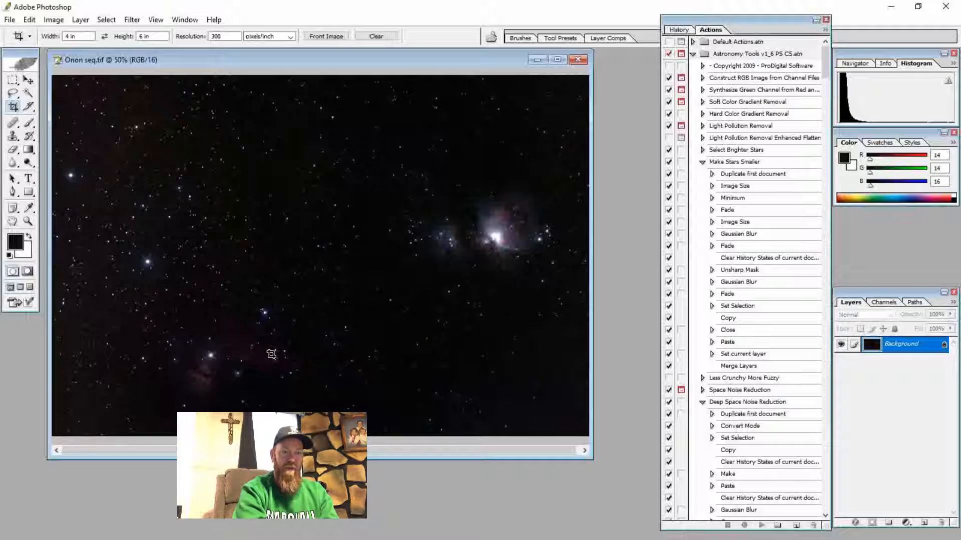
Brighten the image's midtones with a Levels adjustment on the RGB channel, setting the middle input level to 1.70
left_click(52, 20)
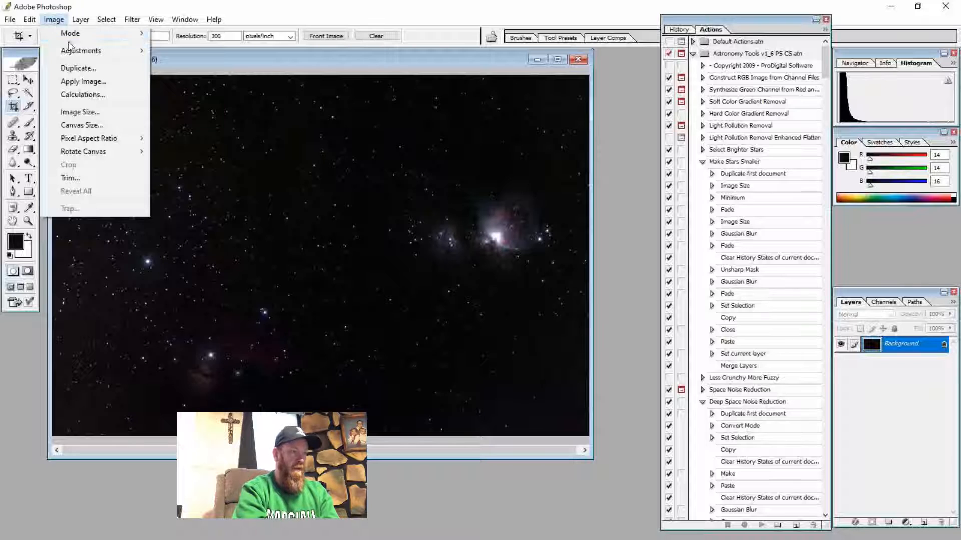
mouse_move(73, 51)
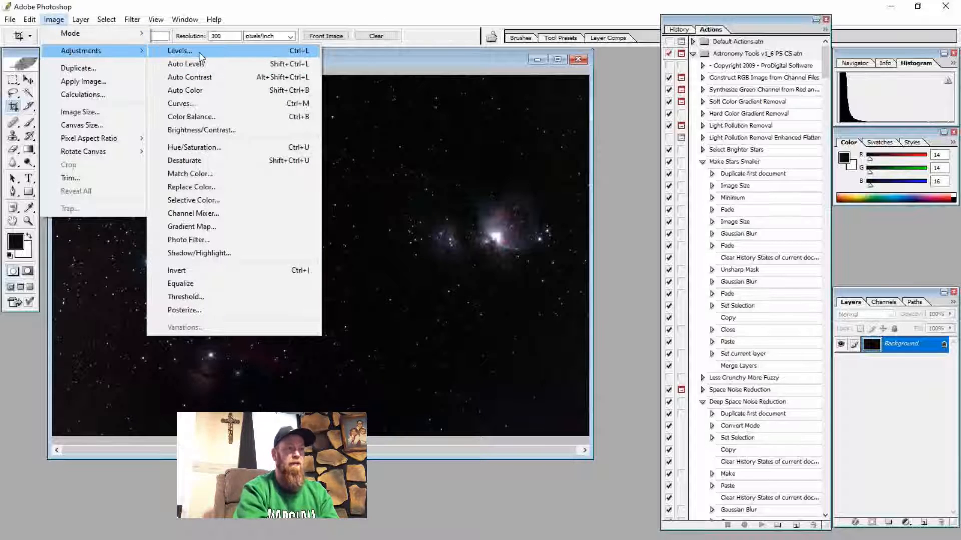
left_click(200, 53)
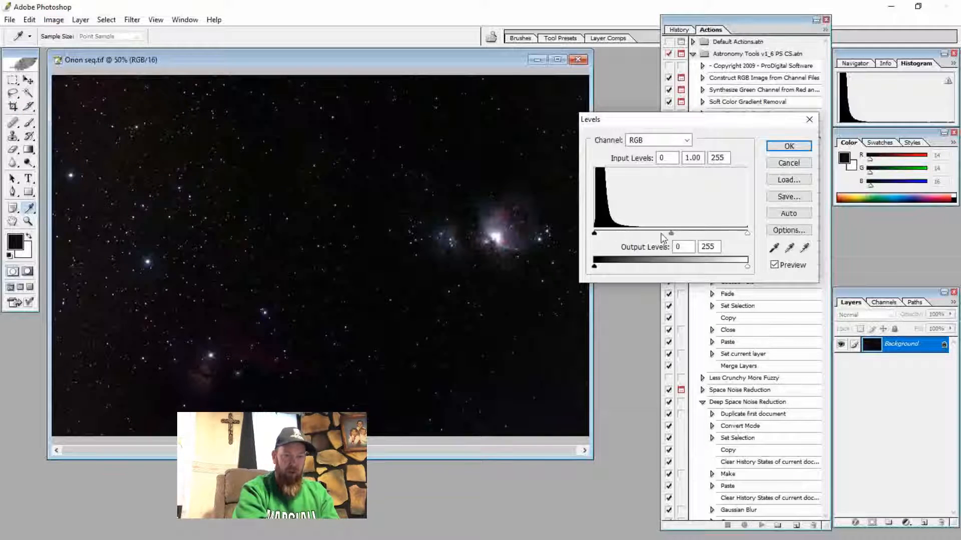
left_click_drag(672, 234, 643, 229)
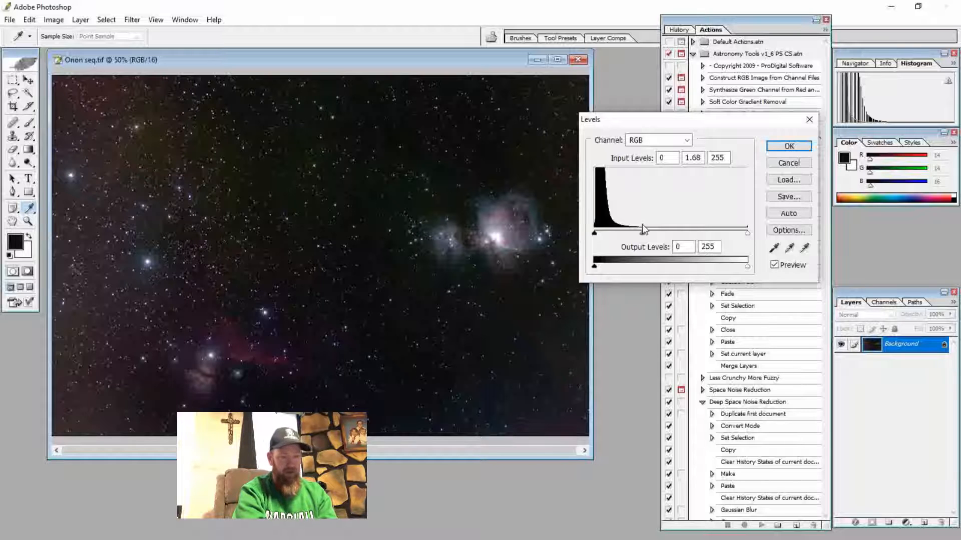
left_click(643, 229)
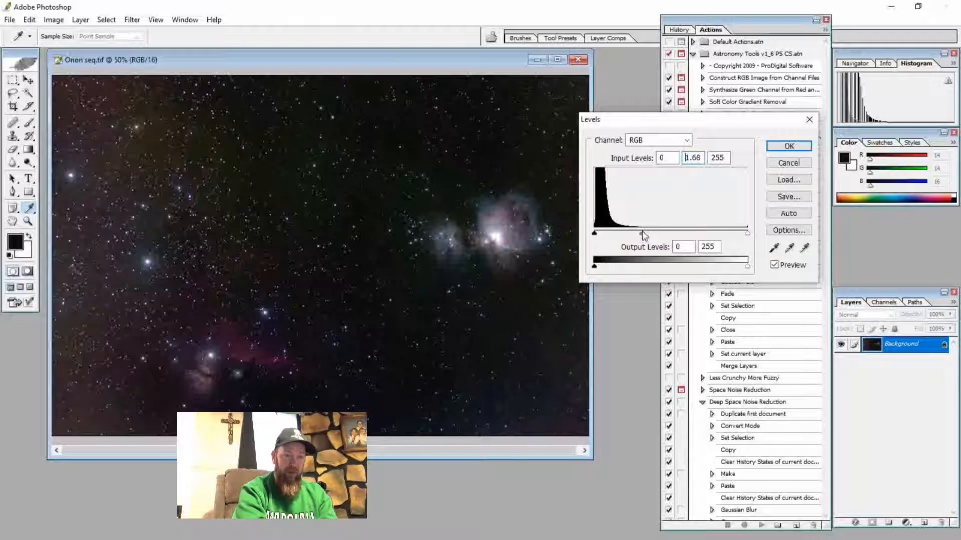
left_click_drag(642, 233, 643, 232)
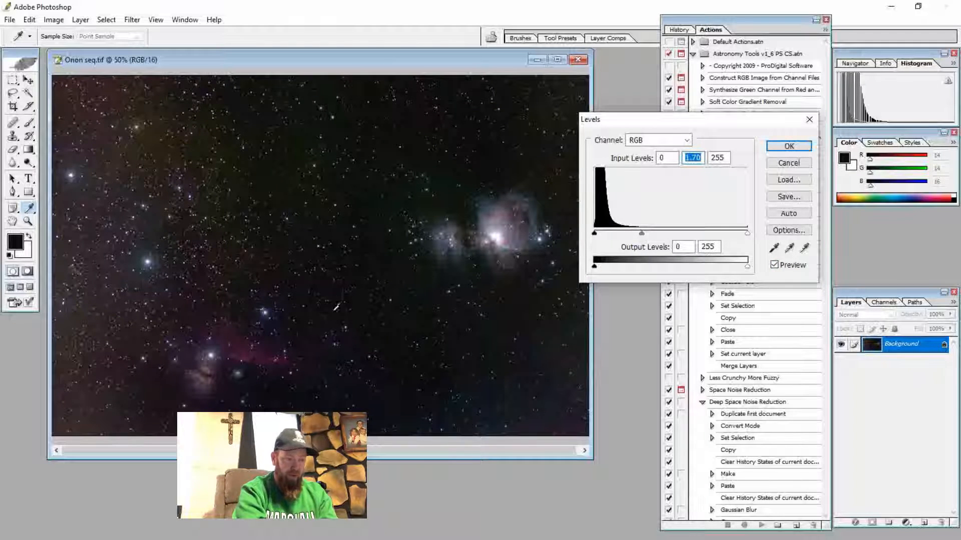
left_click(790, 147)
key("c")
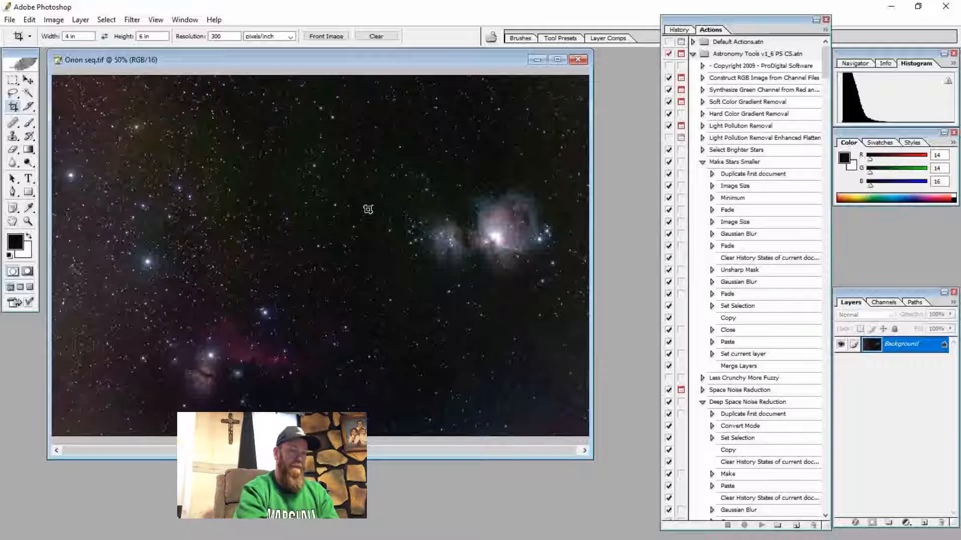
Lift the shadows with a Curves adjustment on the RGB channel, moving a point at input 66 to output 83
left_click(53, 19)
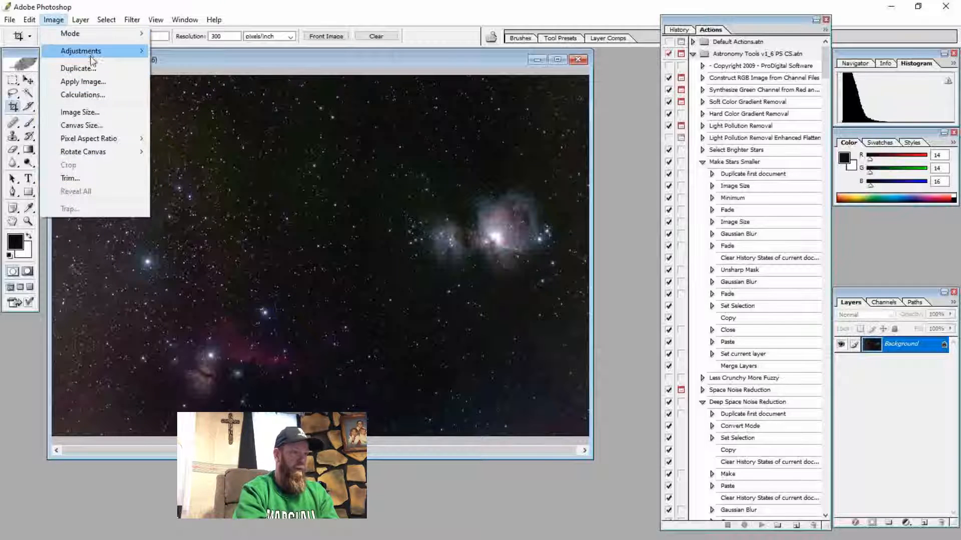
mouse_move(91, 56)
left_click(225, 103)
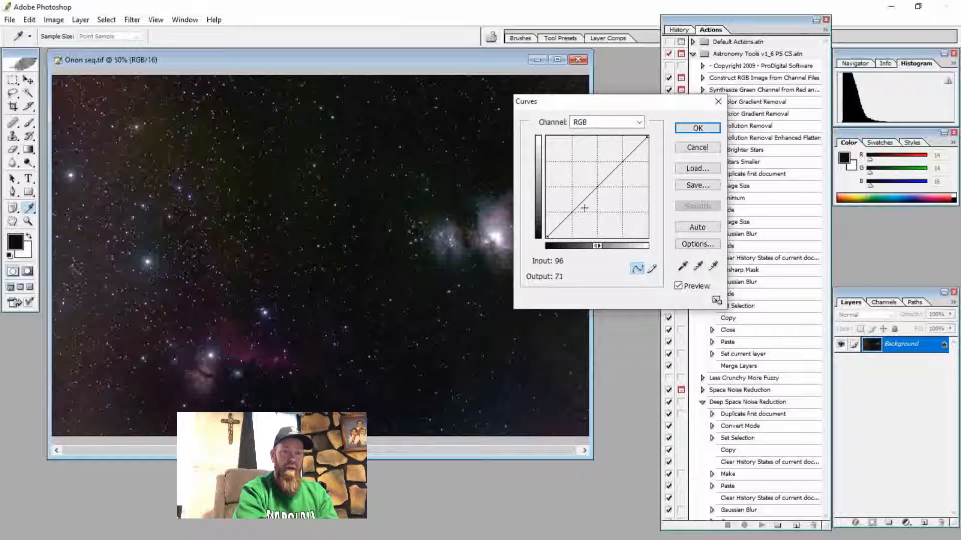
left_click_drag(573, 212, 573, 204)
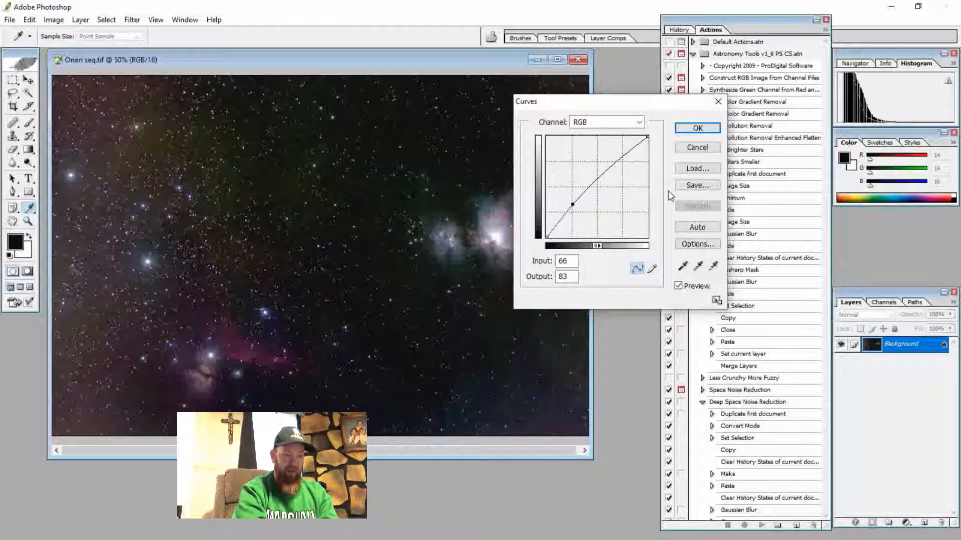
left_click(698, 128)
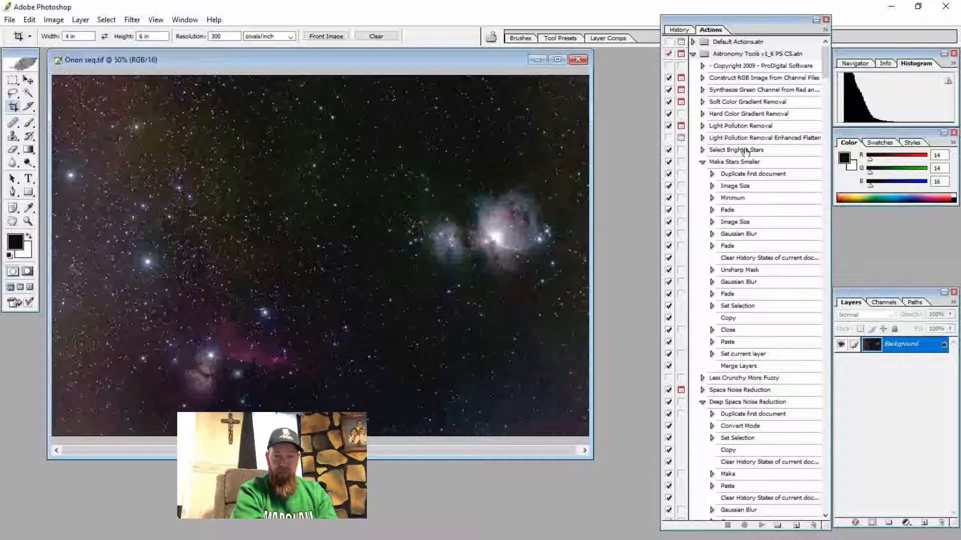
Expand the Light Pollution Removal action and review its recorded commands, from duplicating the document to setting the background
left_click(702, 126)
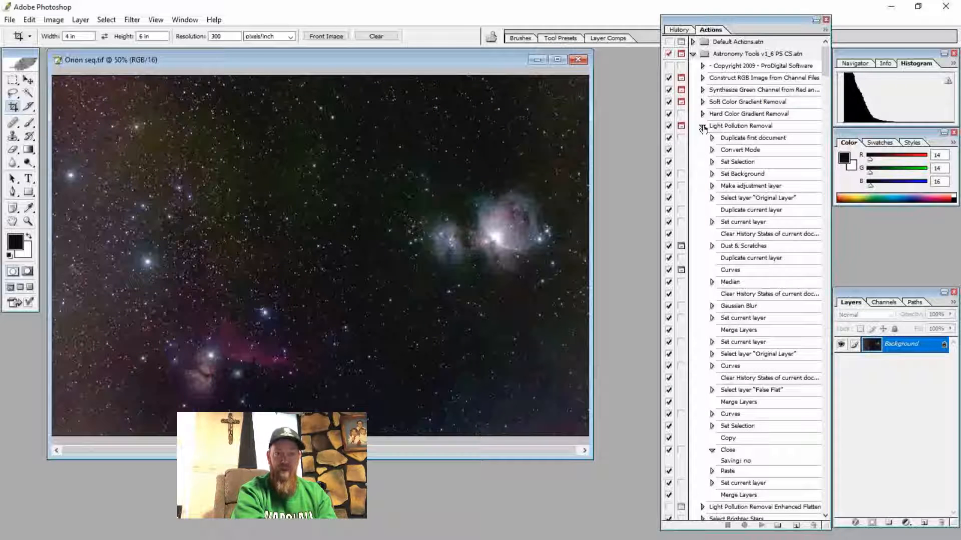
left_click(669, 127)
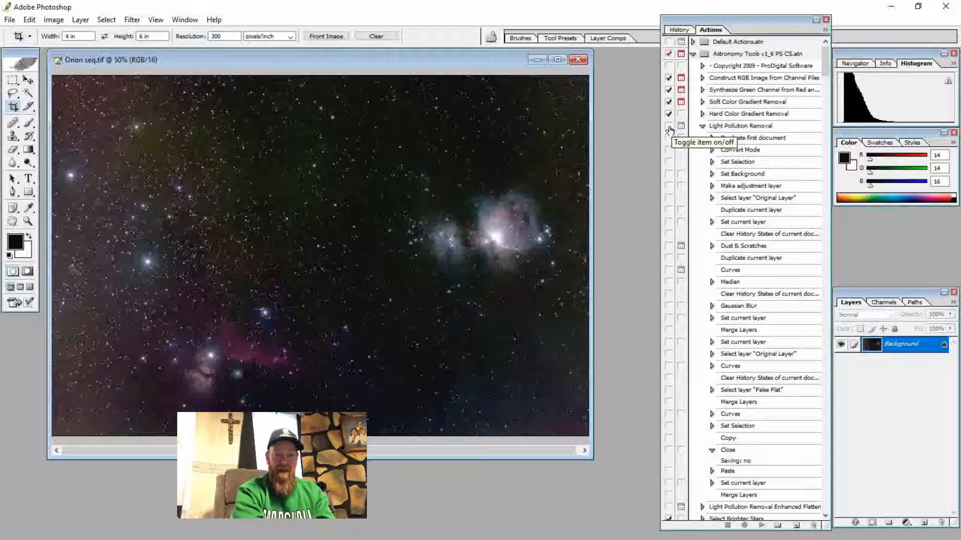
left_click(669, 126)
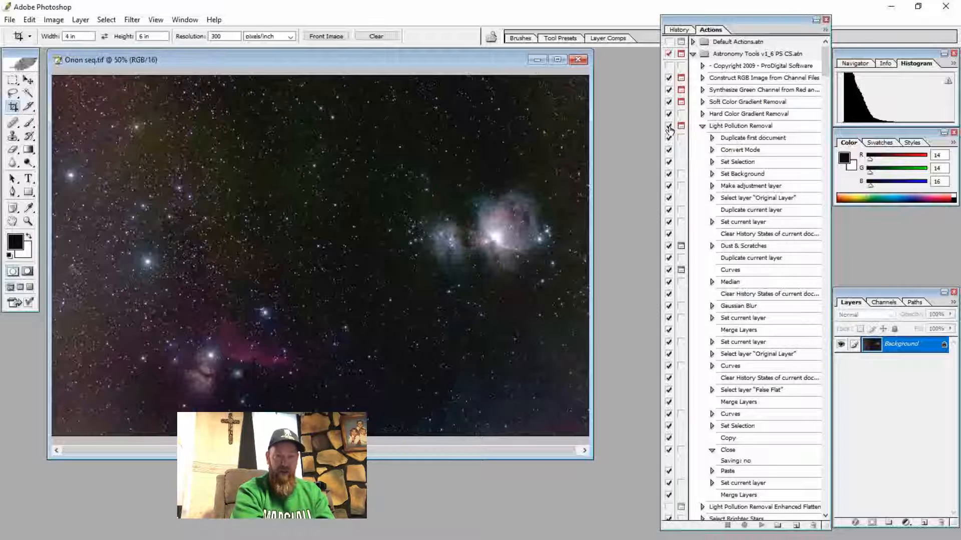
left_click(741, 140)
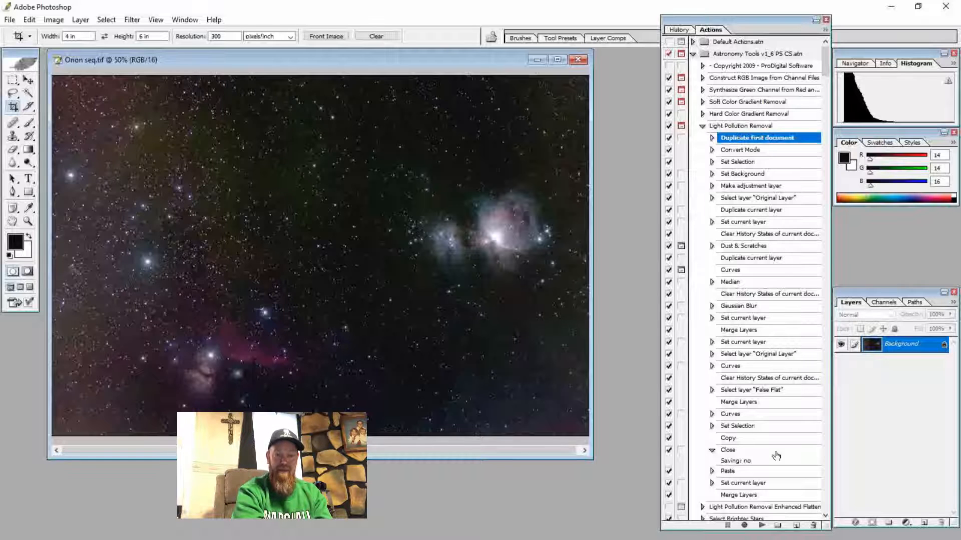
left_click(735, 152)
left_click(738, 163)
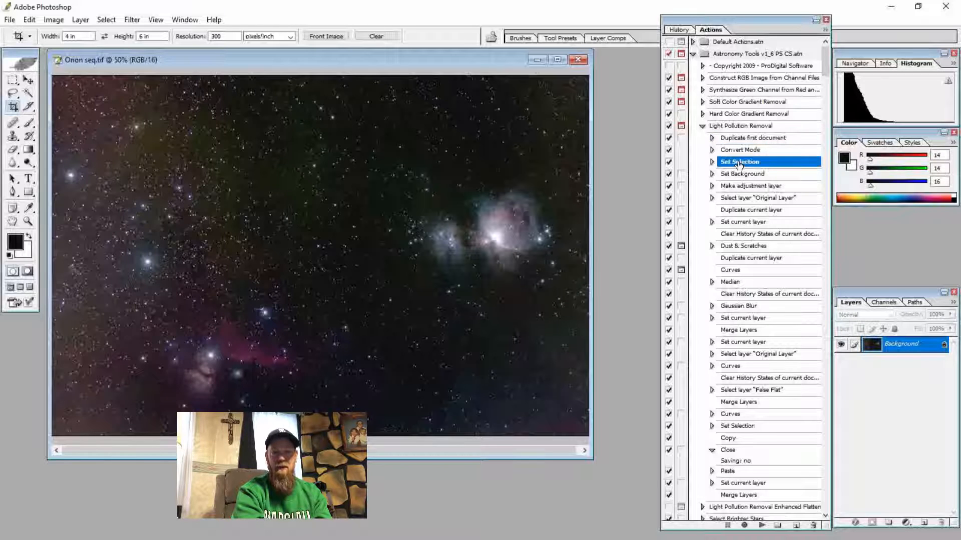
left_click(742, 175)
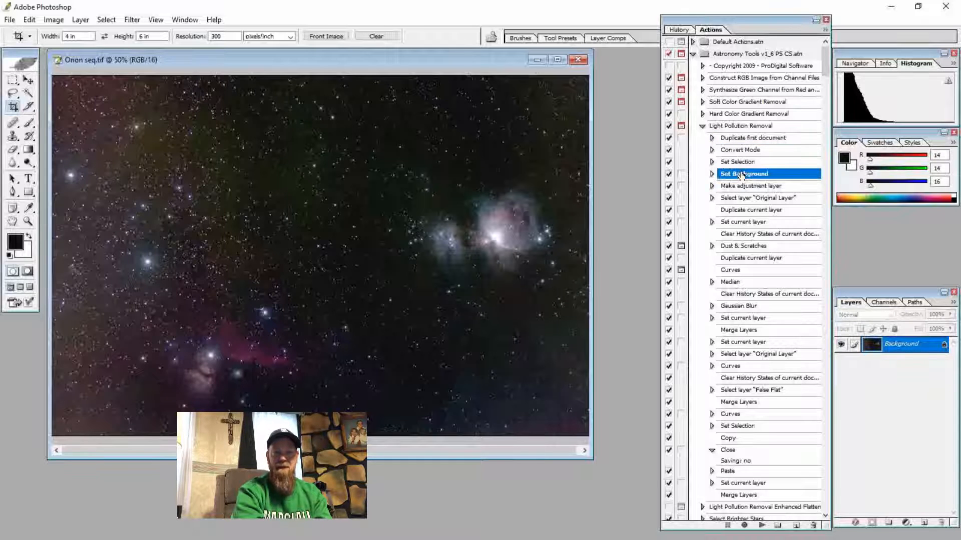
left_click(744, 127)
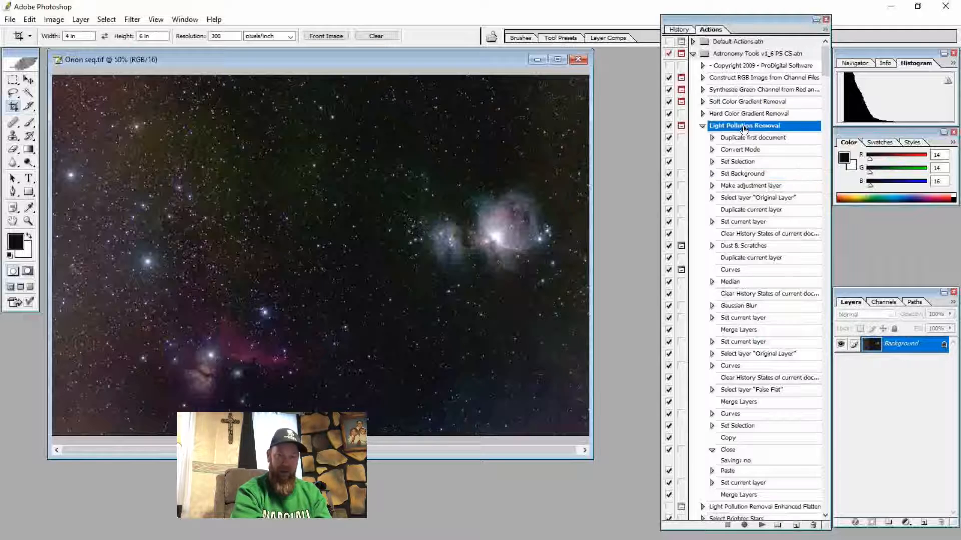
Play Light Pollution Removal from its first command, accepting Dust & Scratches at radius 15 and threshold 0 and an unaltered RGB curve, and collapse it
left_click(745, 139)
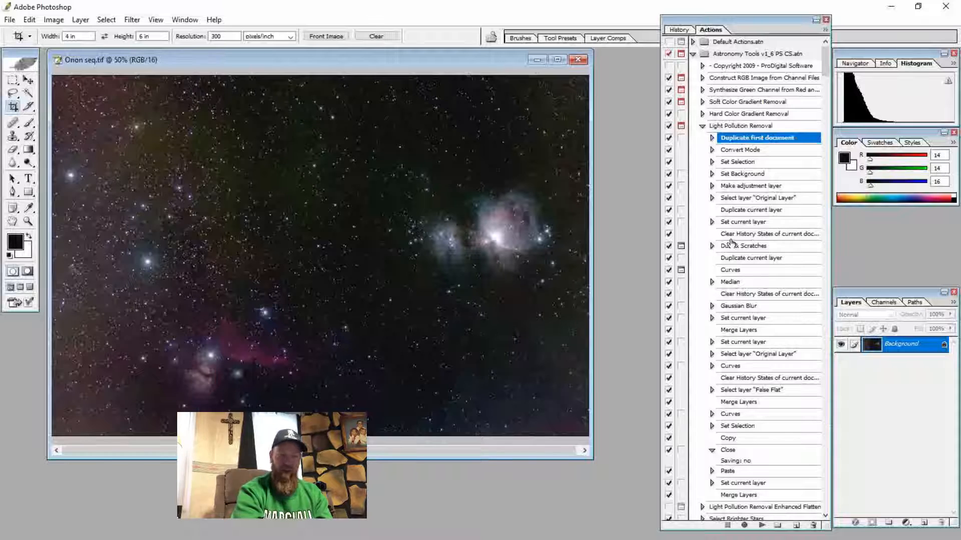
left_click(761, 526)
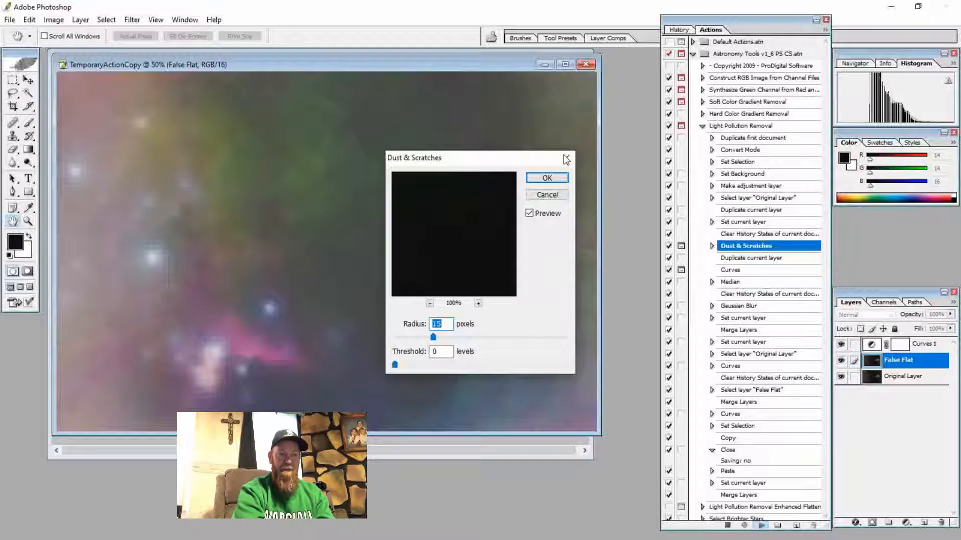
left_click(542, 177)
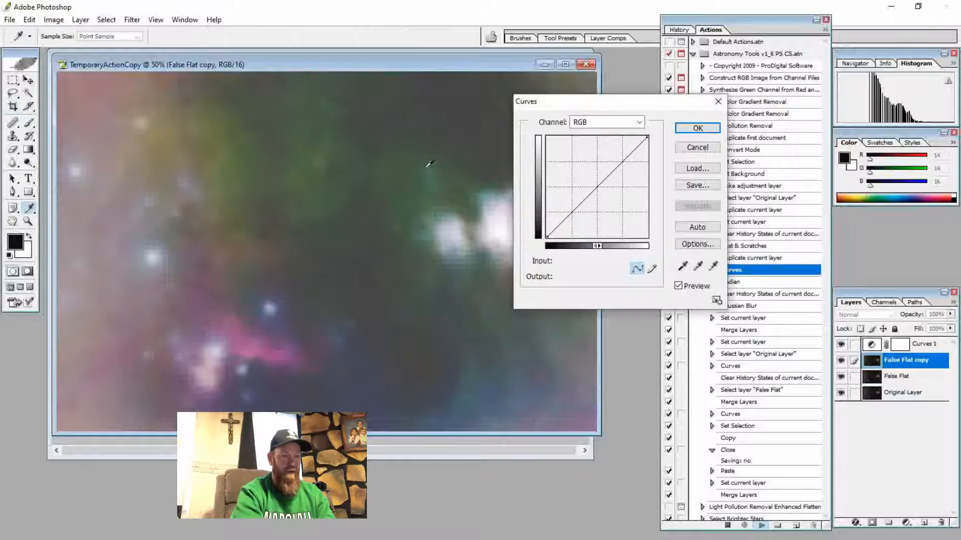
left_click(688, 131)
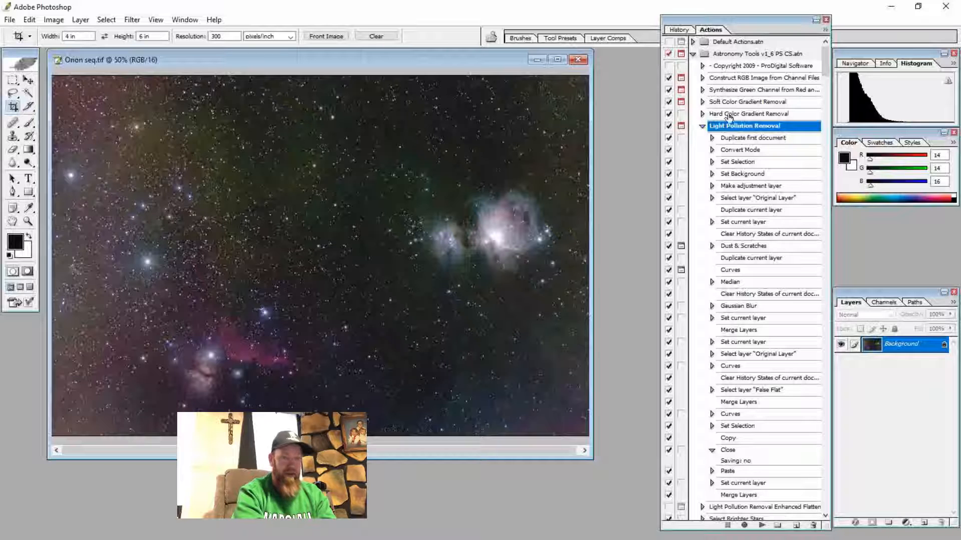
left_click(703, 127)
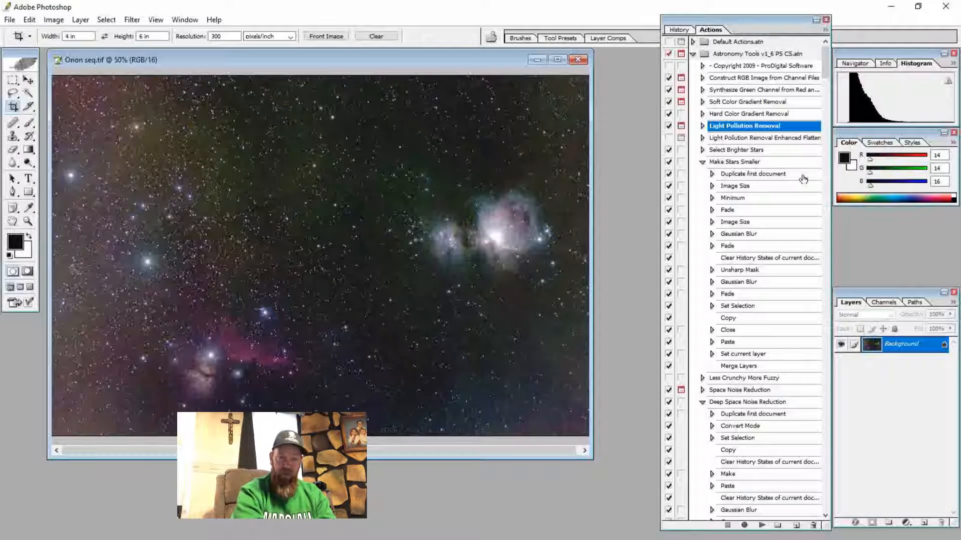
Duplicate the image as Orion seq copy and play the Make Stars Smaller action on it from the first command
left_click(766, 178)
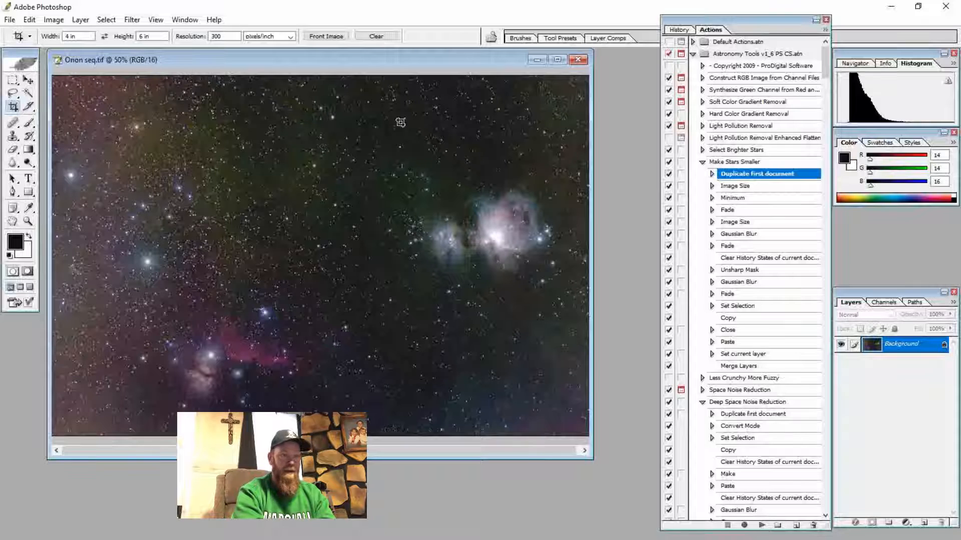
right_click(372, 60)
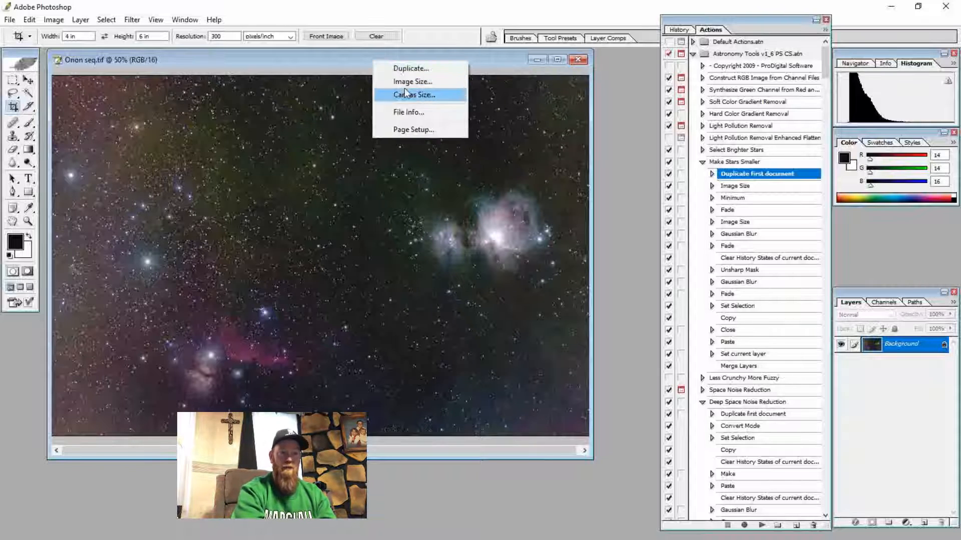
left_click(409, 70)
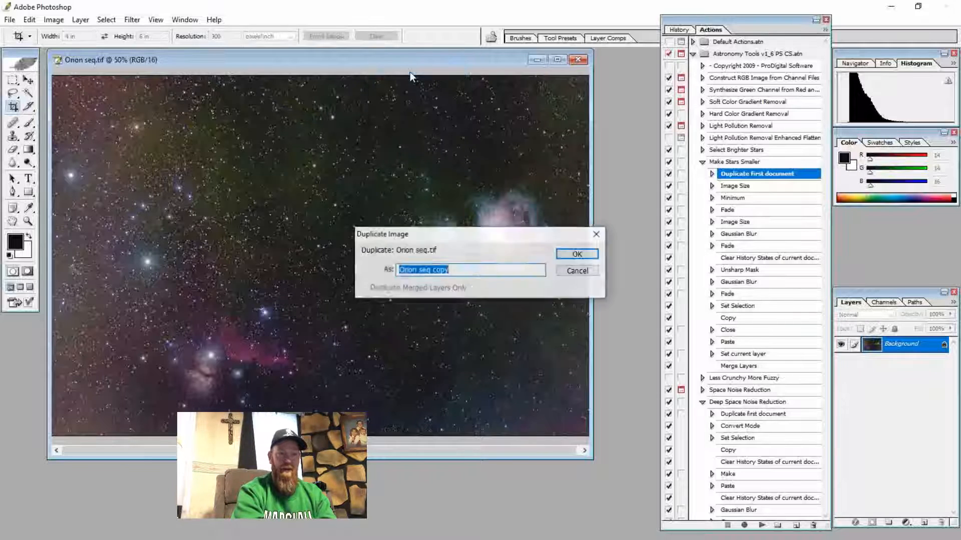
left_click(577, 254)
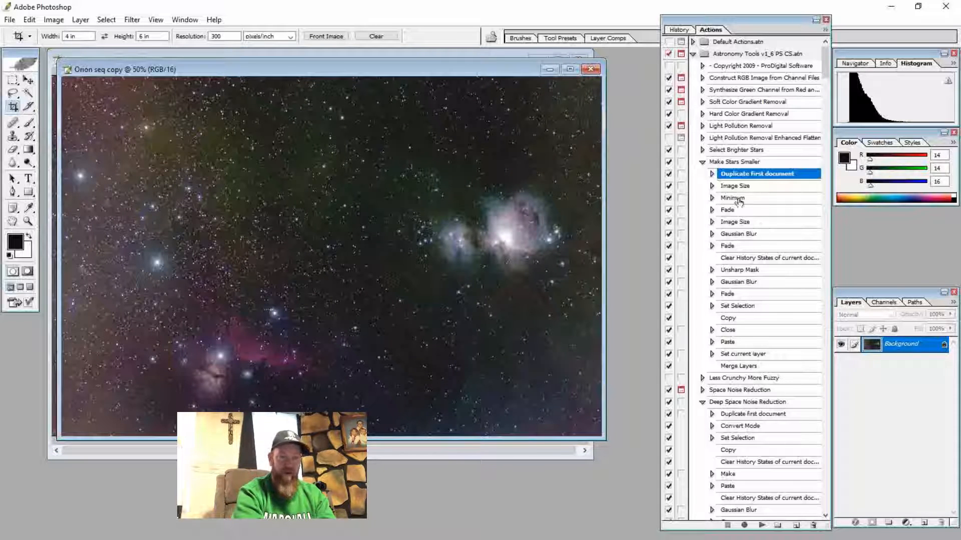
left_click(761, 525)
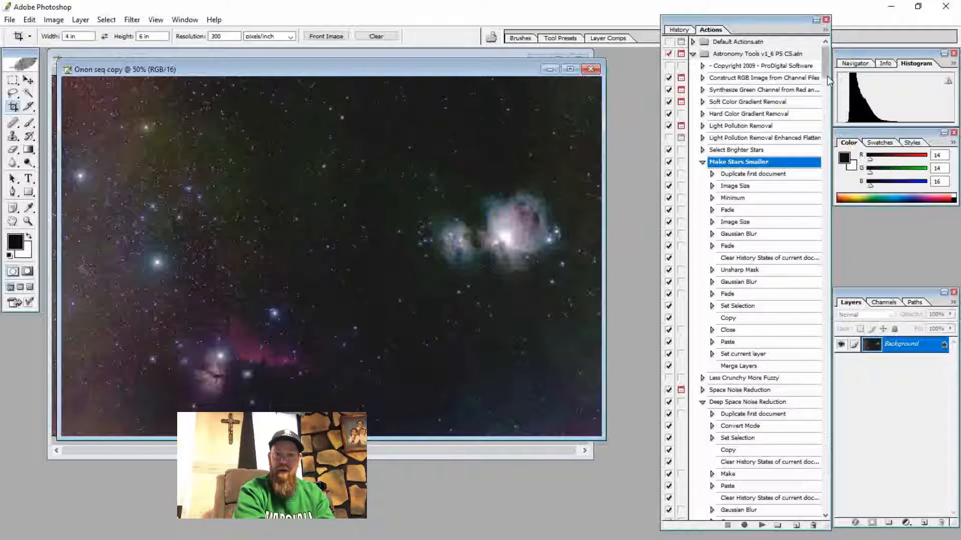
Duplicate the reduced-star image as Orion seq copy 2 and play the Increase Star Color action on it from the first command
left_click_drag(828, 68, 834, 119)
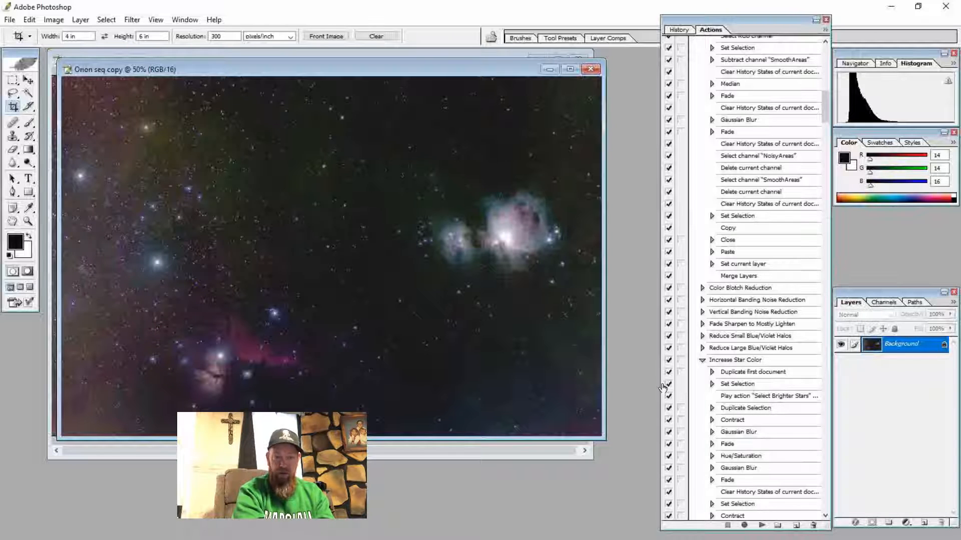
left_click(753, 374)
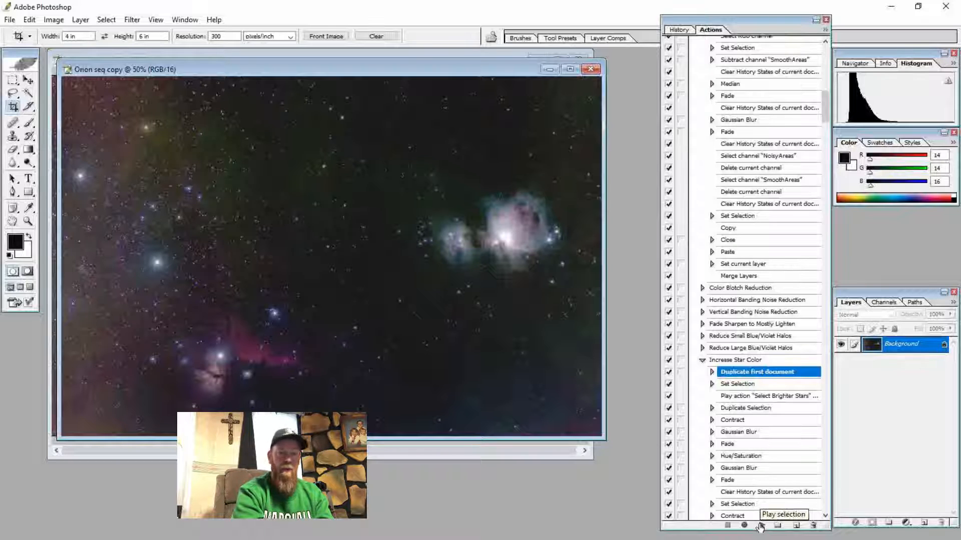
right_click(416, 68)
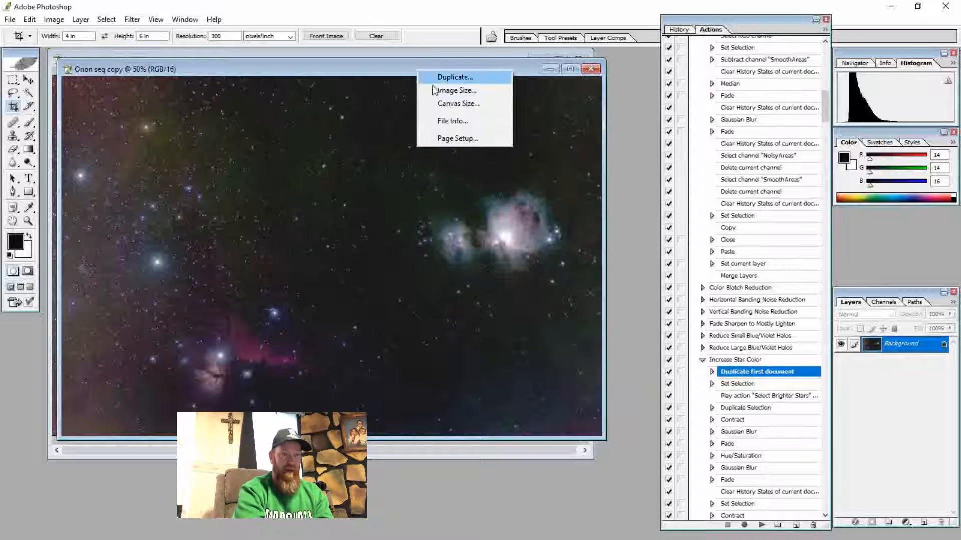
left_click(443, 80)
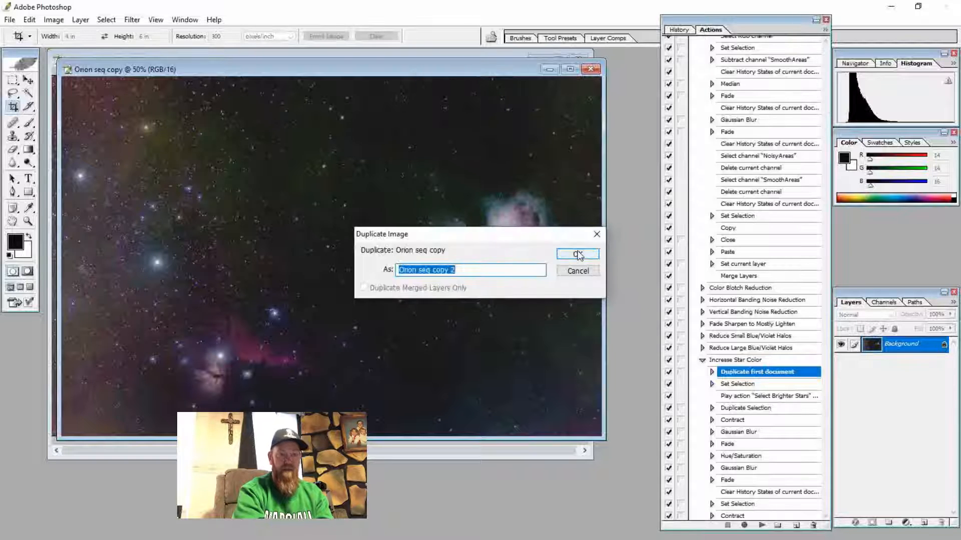
left_click(581, 253)
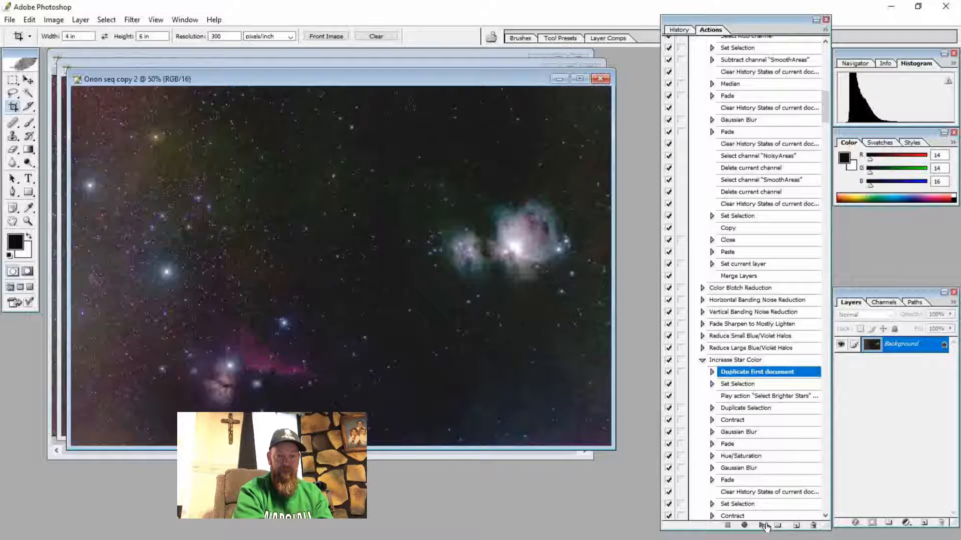
left_click(765, 525)
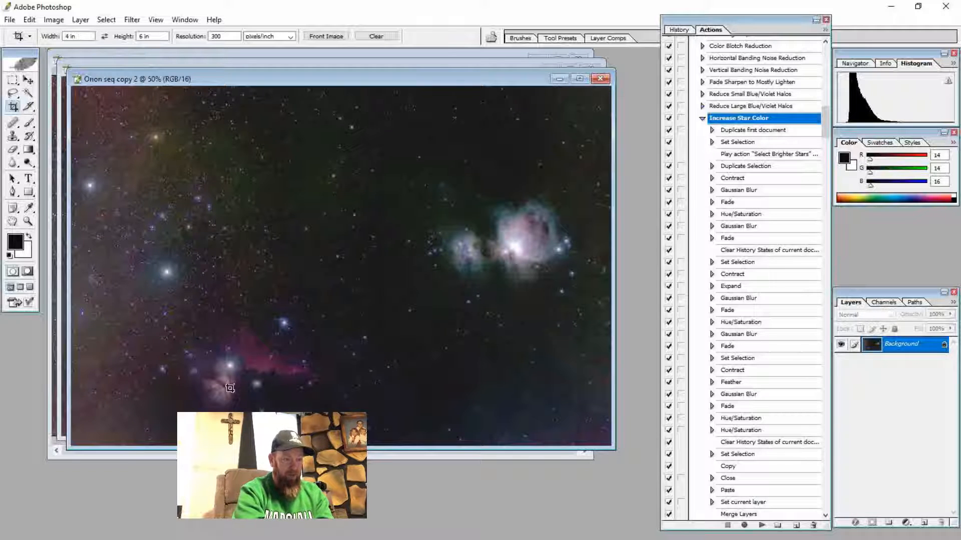
Inspect the star colors around the Horsehead Nebula at 200% and return the image to 50%
key("ctrl+plus")
key("ctrl+plus")
key("ctrl+plus")
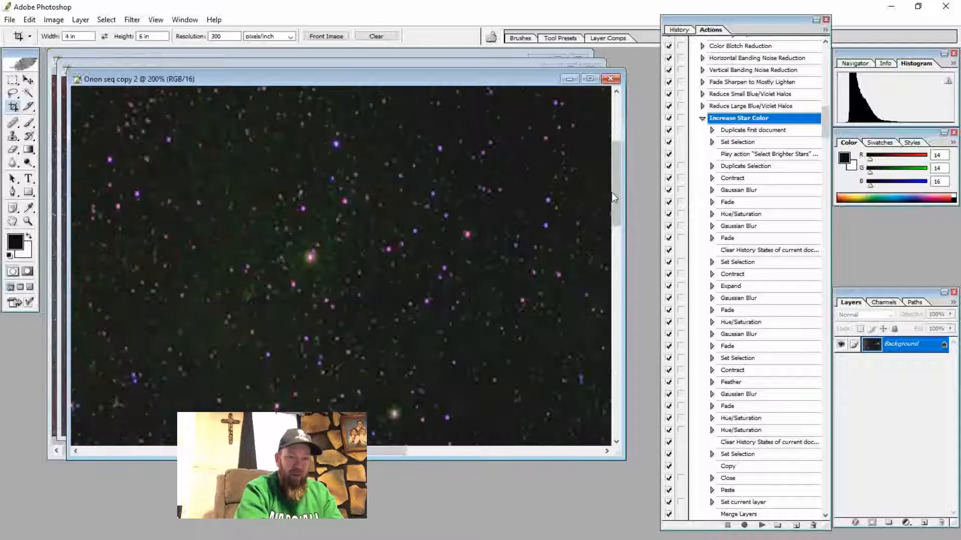
left_click_drag(618, 263, 623, 369)
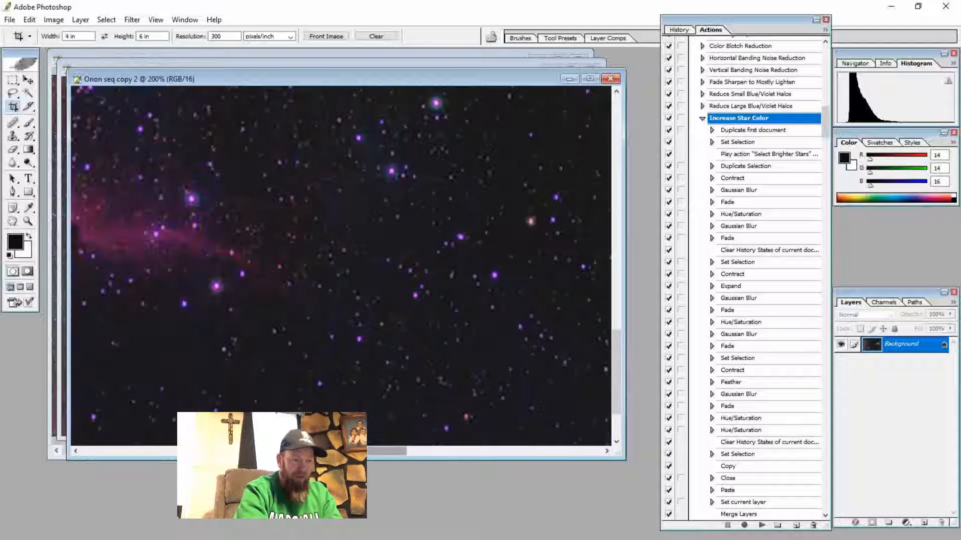
left_click_drag(387, 451, 337, 451)
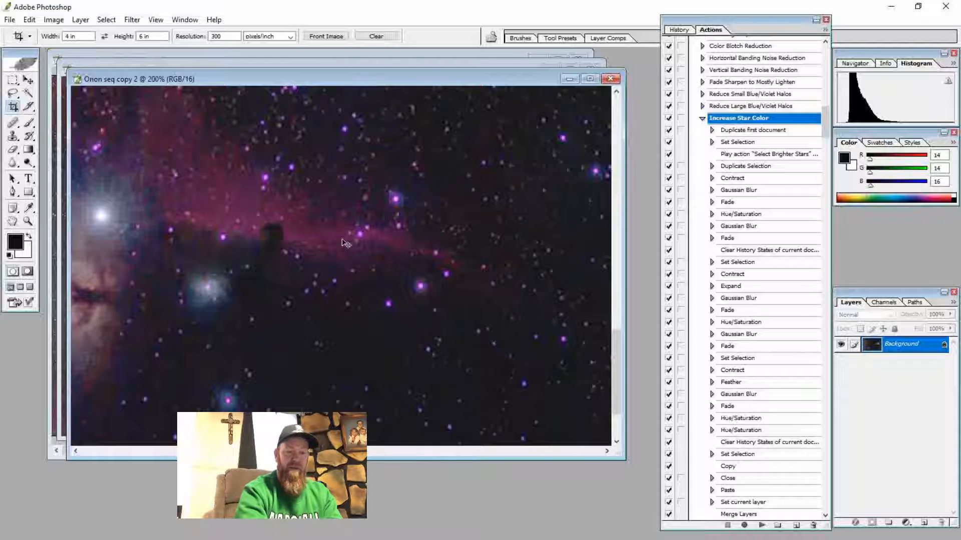
key("ctrl+minus")
key("ctrl+minus")
key("ctrl+minus")
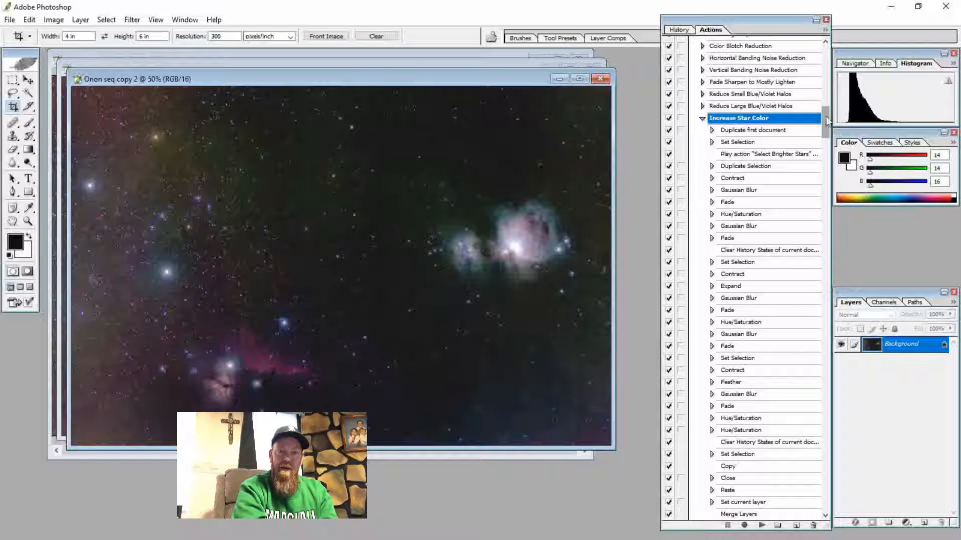
Collapse the Increase Star Color action and look through the remaining Astronomy Tools actions
left_click(702, 119)
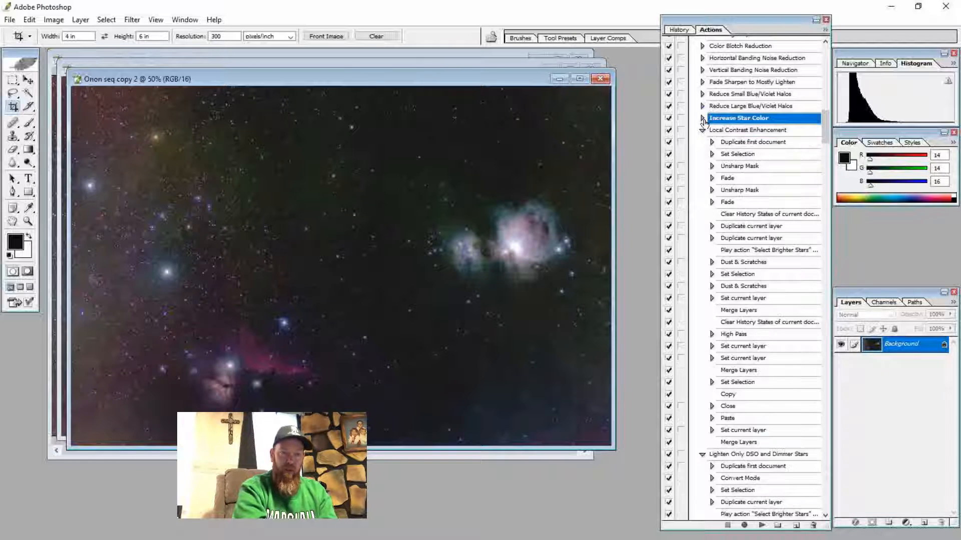
left_click_drag(825, 125, 829, 165)
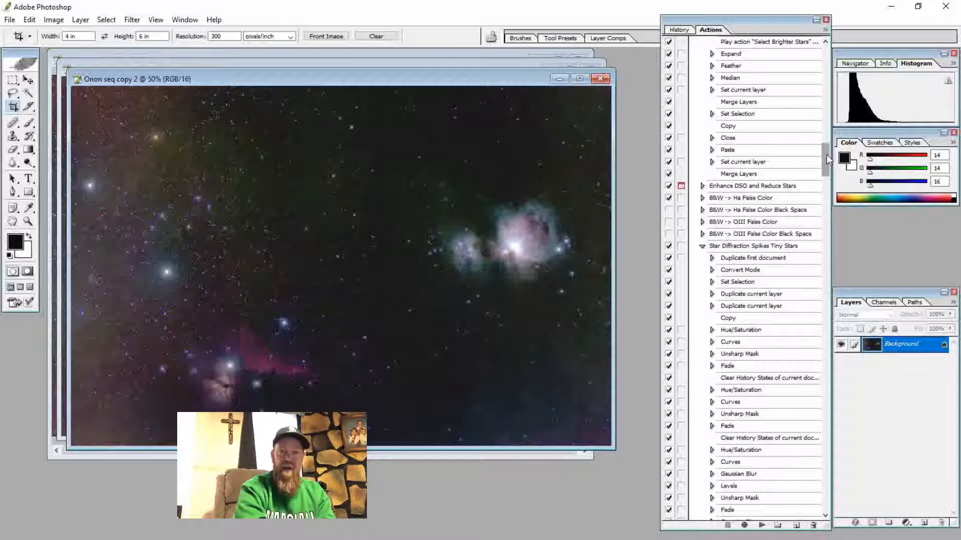
left_click_drag(824, 160, 822, 231)
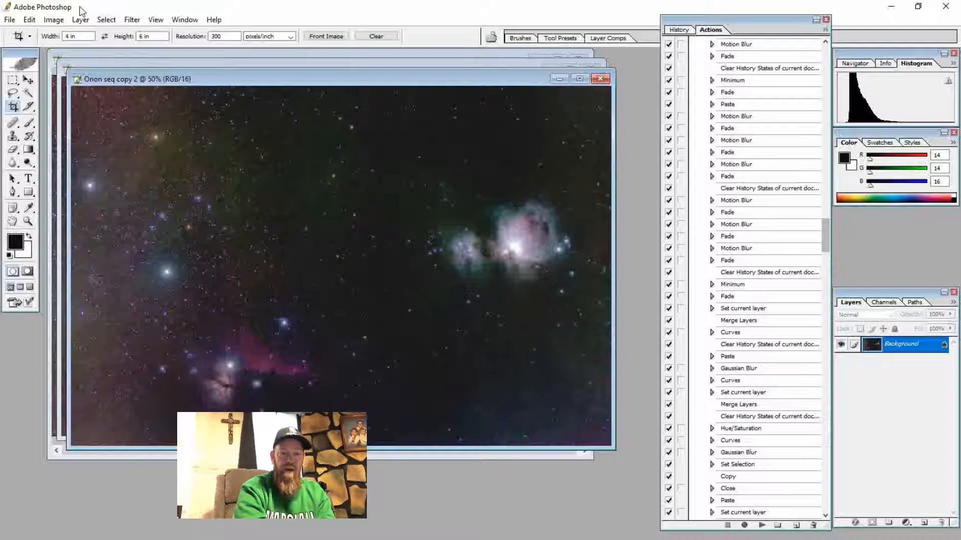
Darken Orion seq copy 2 with a Levels adjustment, setting the RGB black input to 22 and the midtone to 0.85
left_click(45, 22)
mouse_move(65, 51)
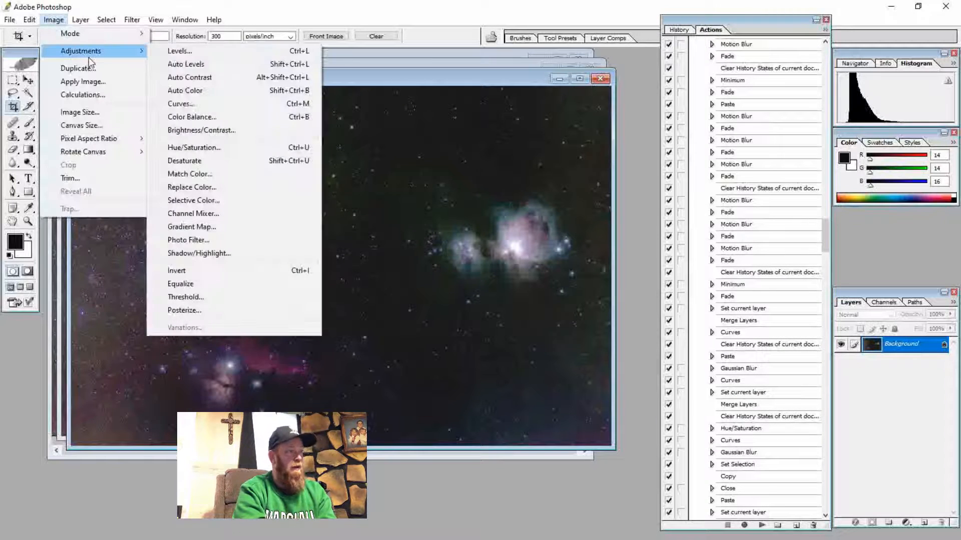
left_click(196, 51)
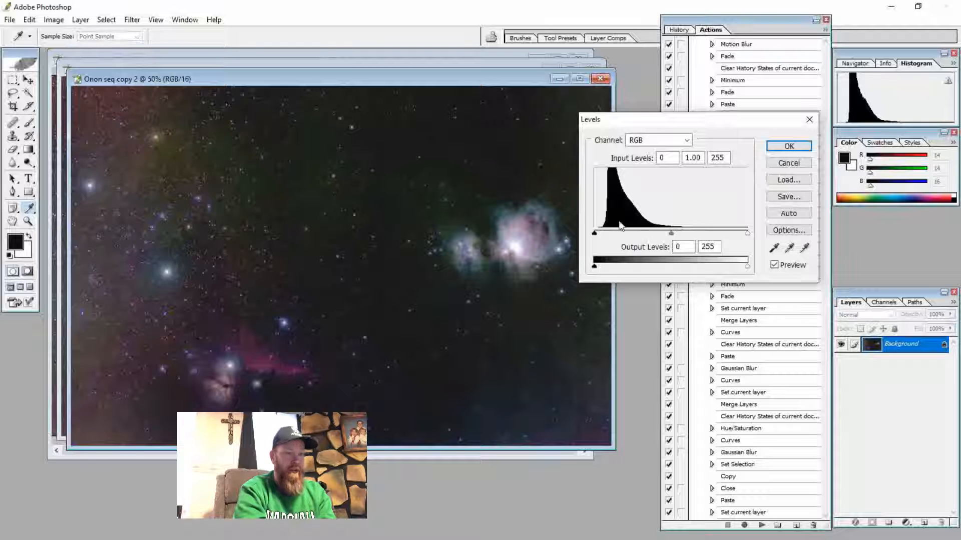
left_click_drag(597, 236, 606, 237)
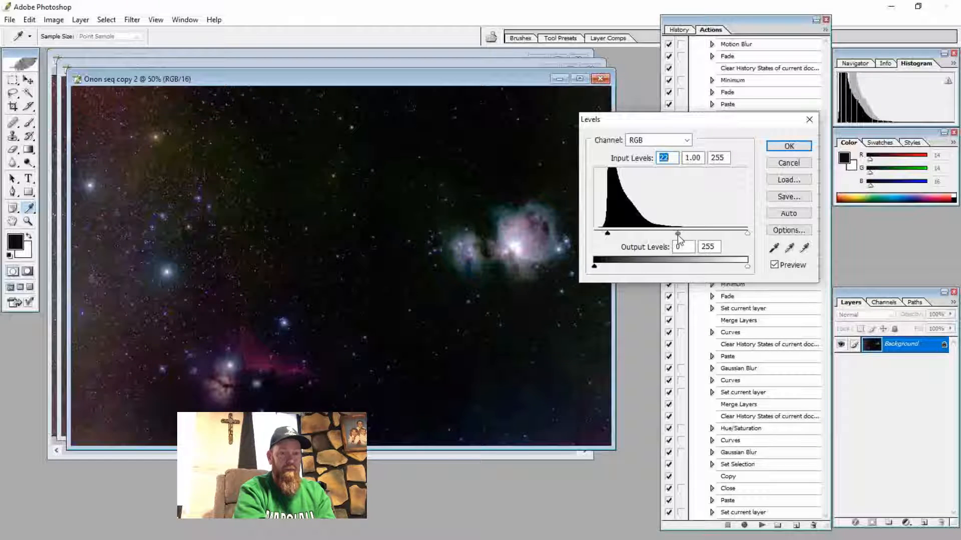
left_click_drag(678, 235, 683, 235)
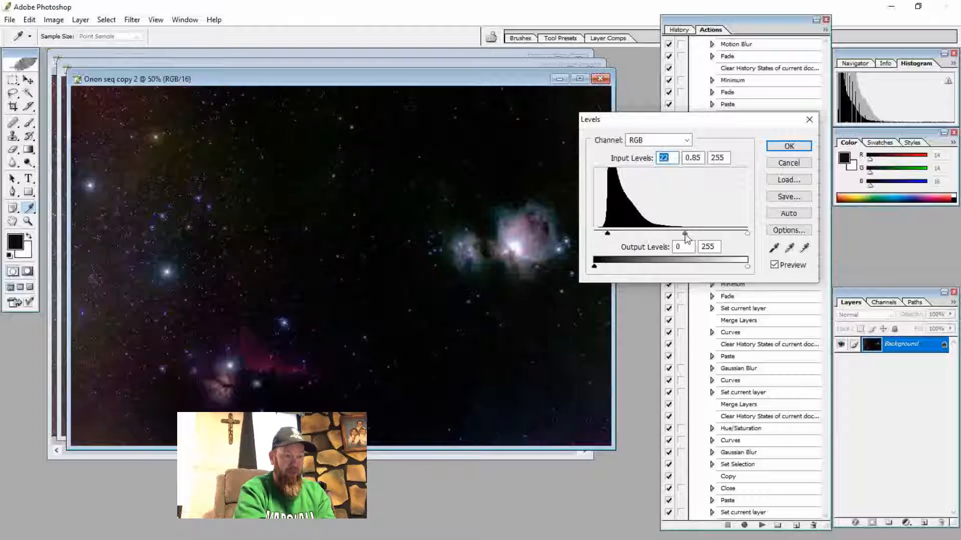
key("Tab")
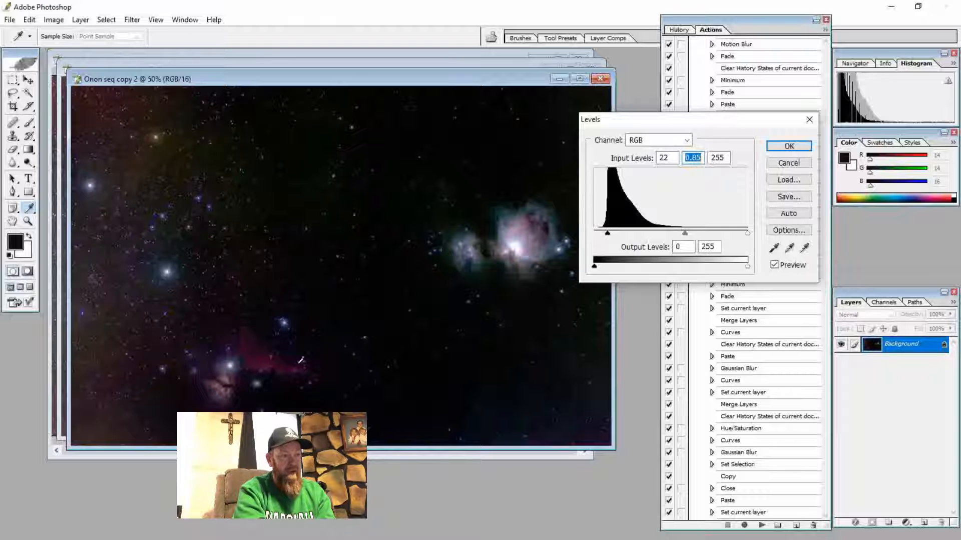
left_click(789, 147)
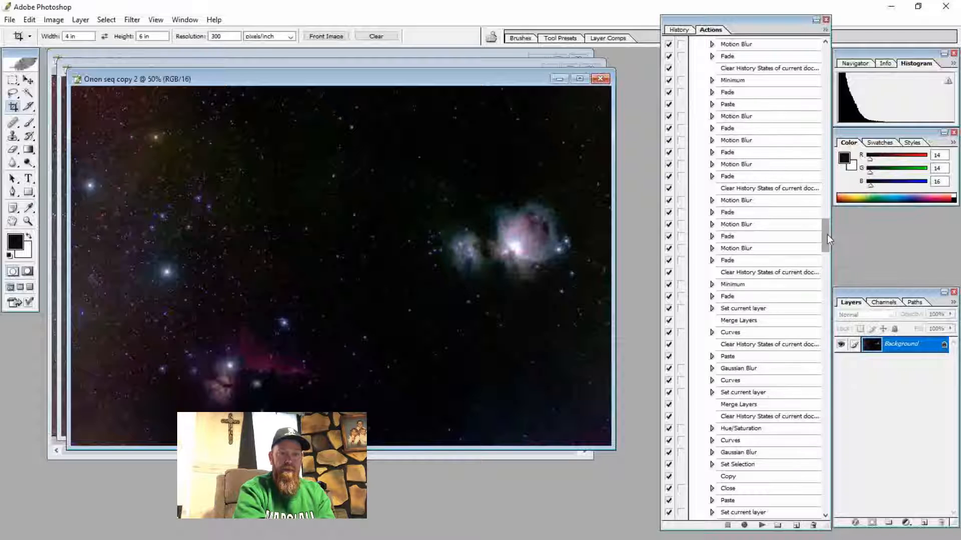
Collapse the expanded Astronomy Tools actions: Local Contrast Enhancement, Lighten Only DSO and Dimmer Stars, the Star Diffraction Spikes actions and Deep Space Noise Reduction
left_click_drag(827, 234, 831, 121)
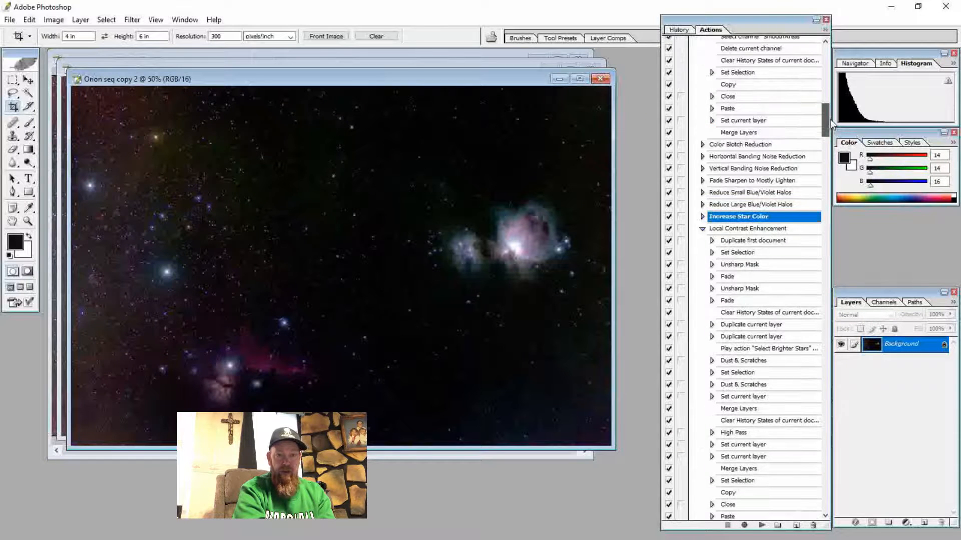
left_click(702, 229)
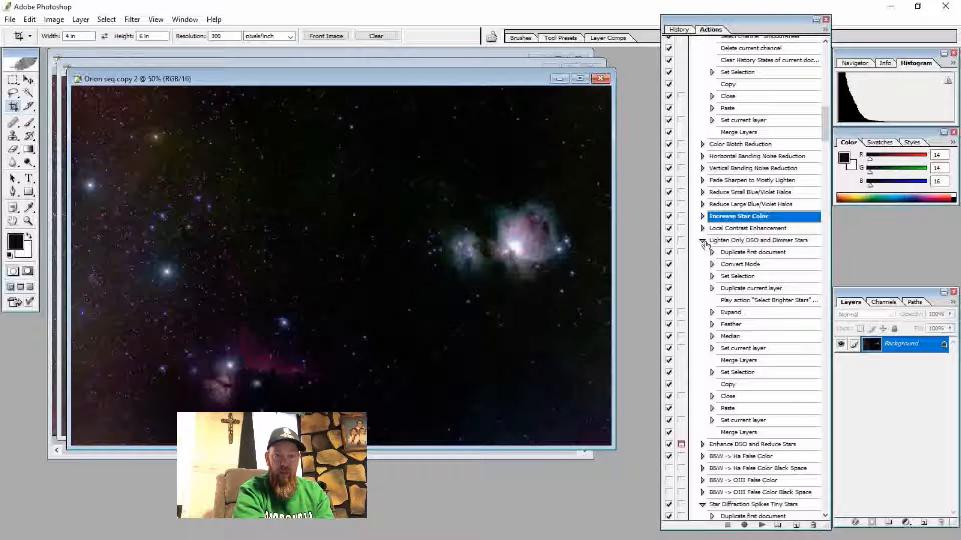
left_click(702, 241)
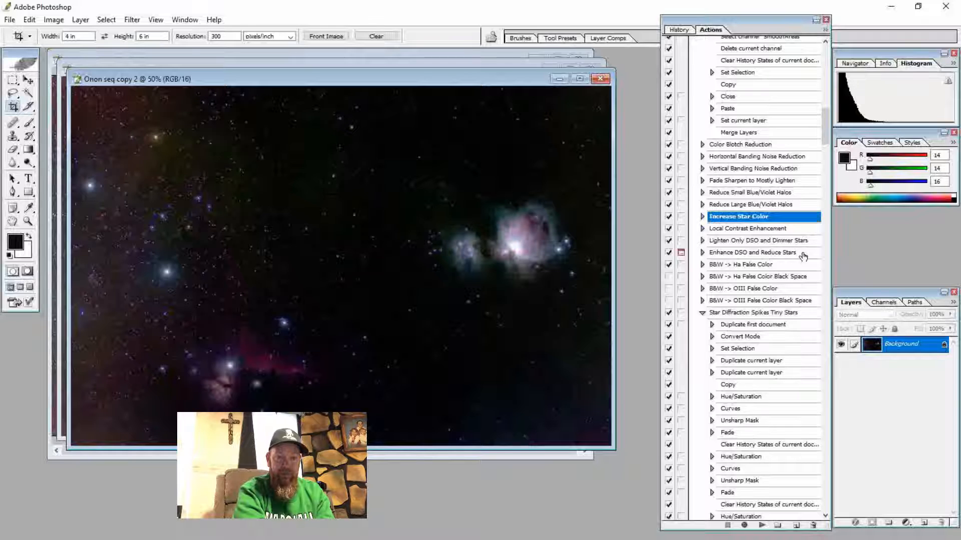
left_click(702, 314)
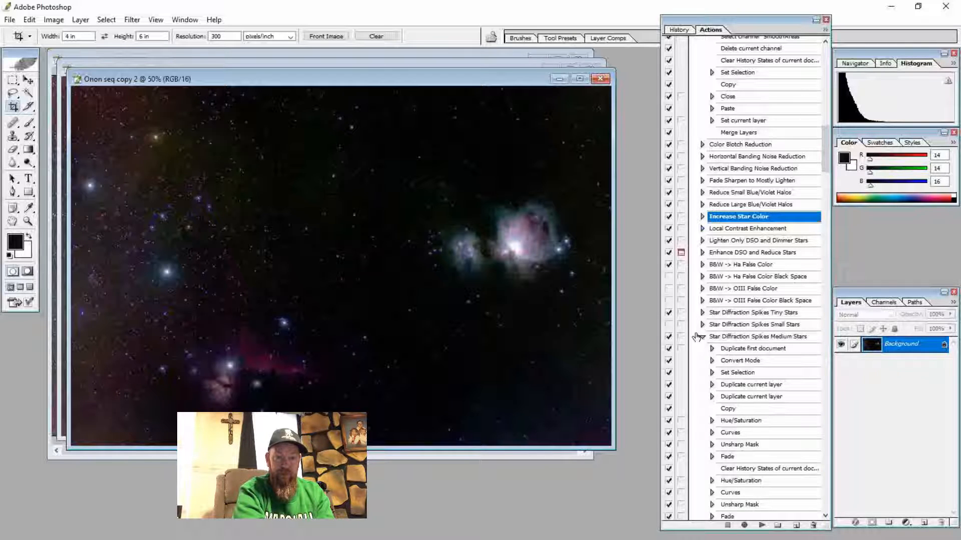
left_click(702, 337)
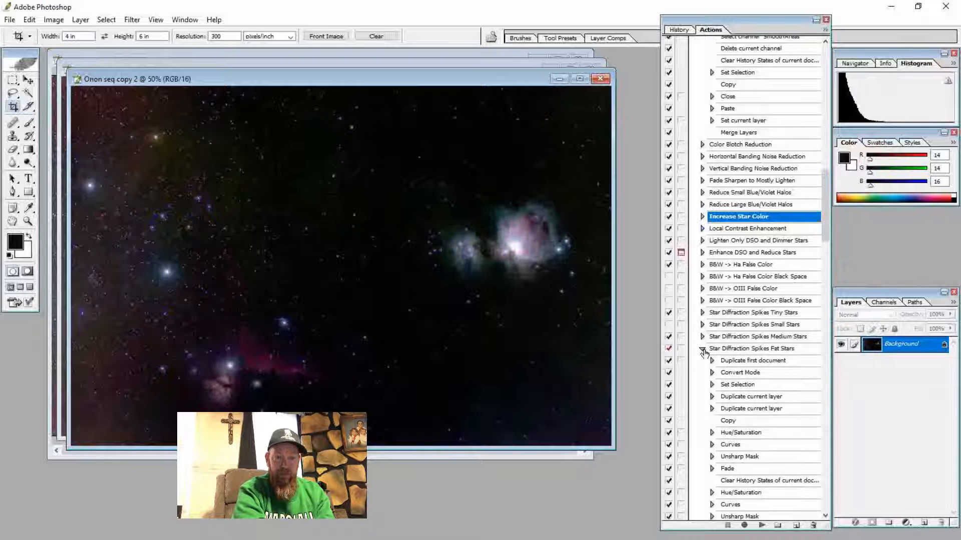
left_click(702, 349)
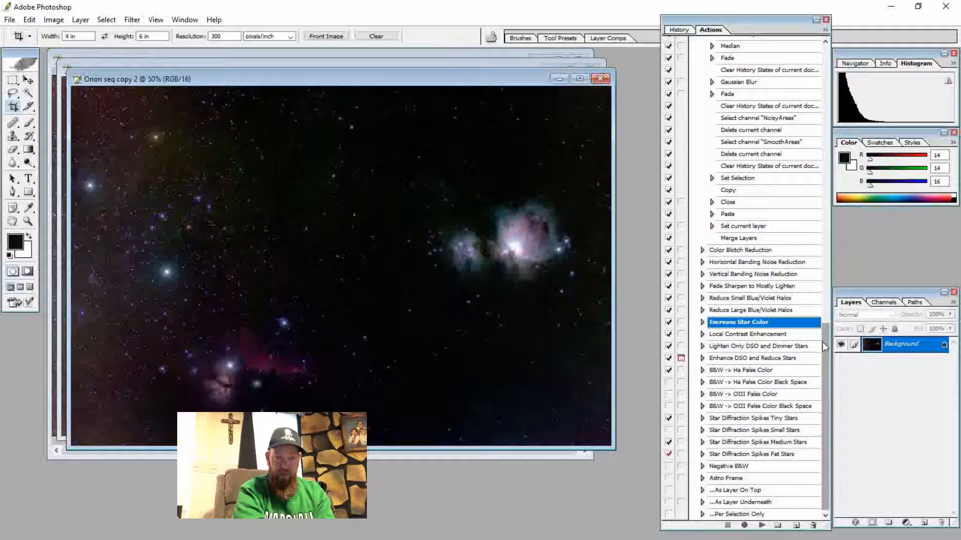
left_click_drag(824, 346, 827, 128)
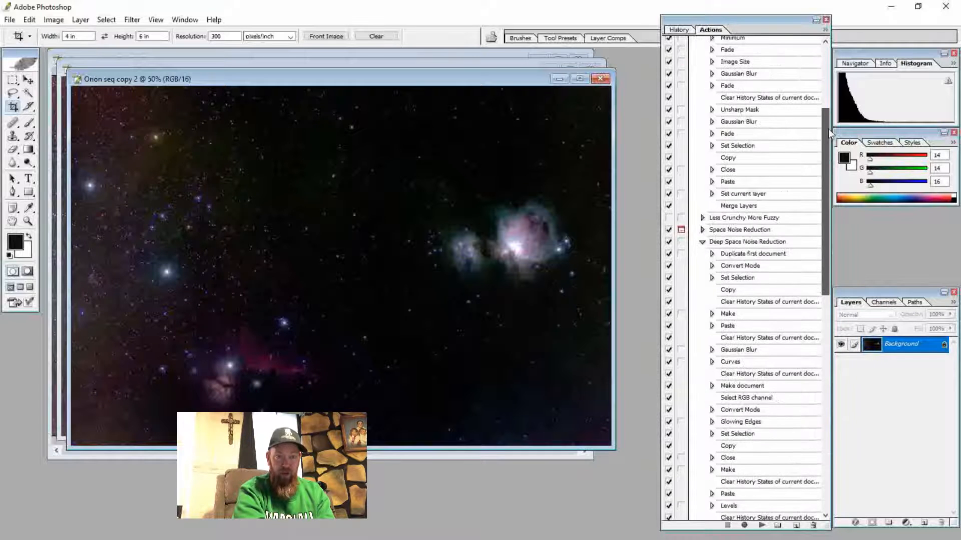
left_click(707, 244)
left_click(703, 243)
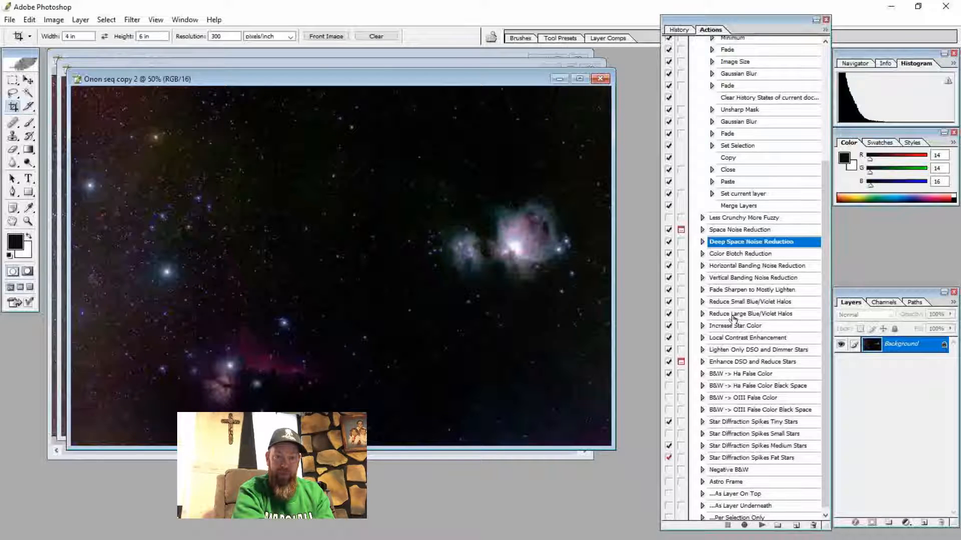
Duplicate the image as Orion seq copy 3 and play the Reduce Small Blue/Violet Halos action on it from its Convert Mode command
left_click(703, 302)
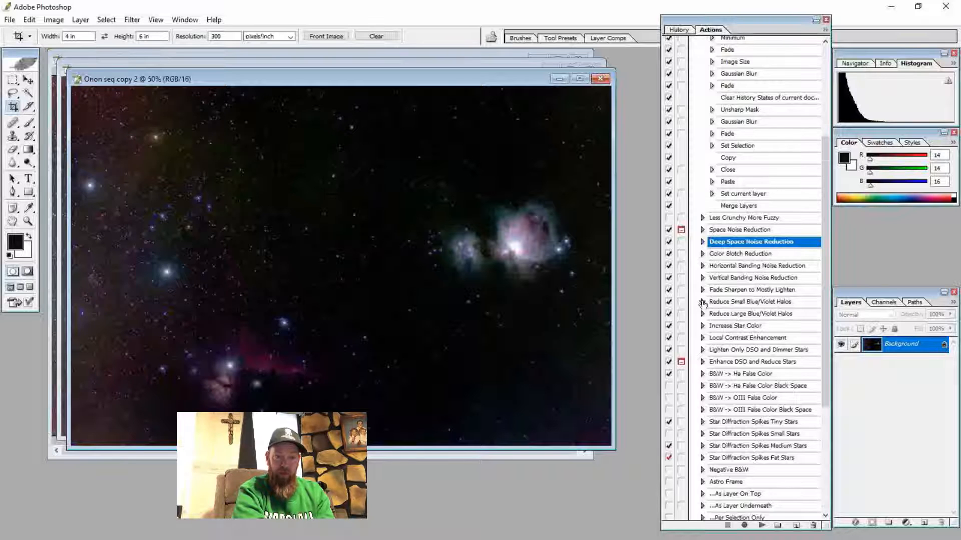
left_click(741, 315)
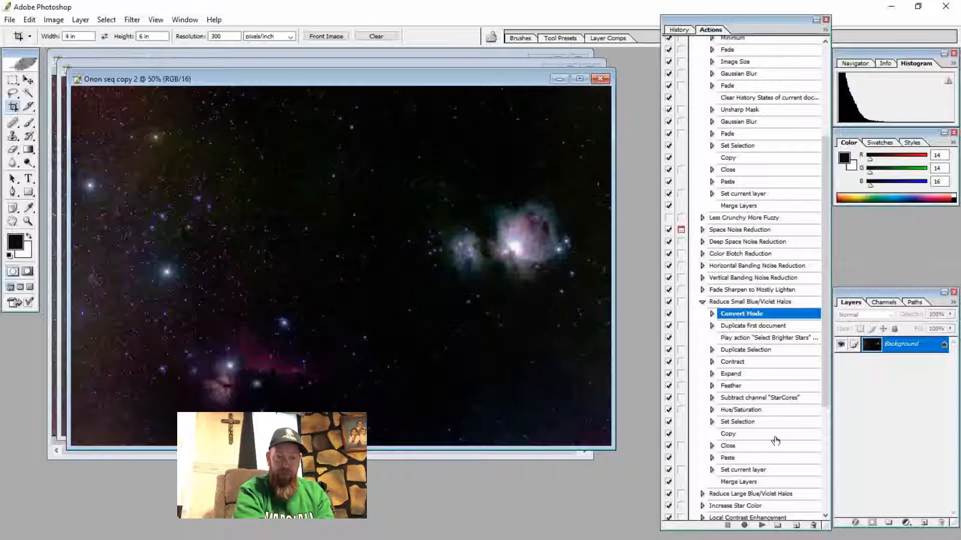
right_click(444, 78)
left_click(468, 88)
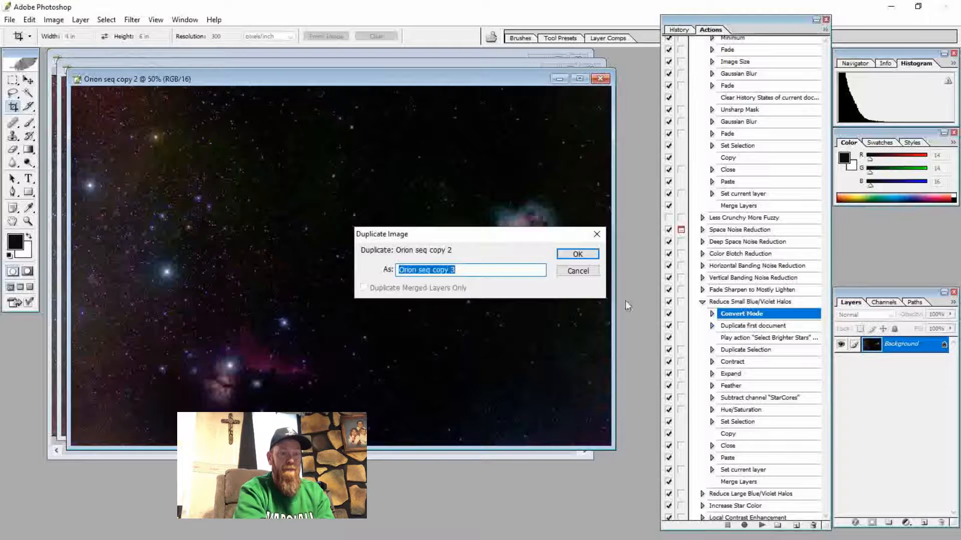
left_click(585, 255)
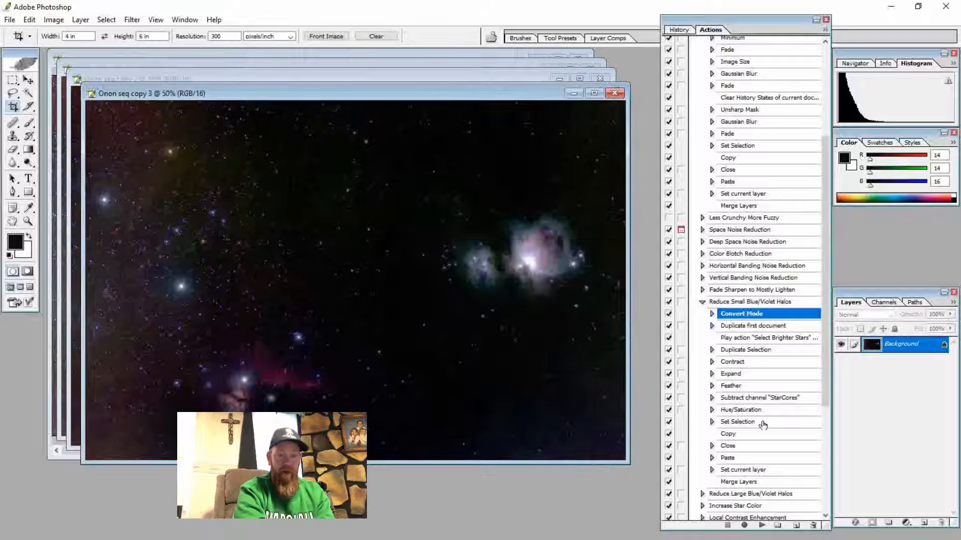
left_click(762, 526)
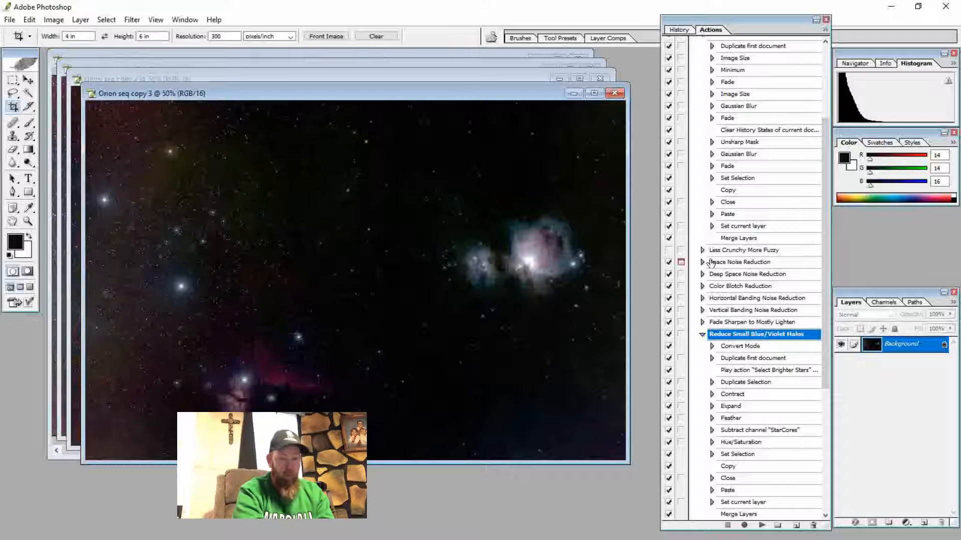
Play the Reduce Large Blue/Violet Halos action on Orion seq copy 3 from its Convert Mode command and move the image window over the previous copy
left_click(703, 334)
left_click(703, 347)
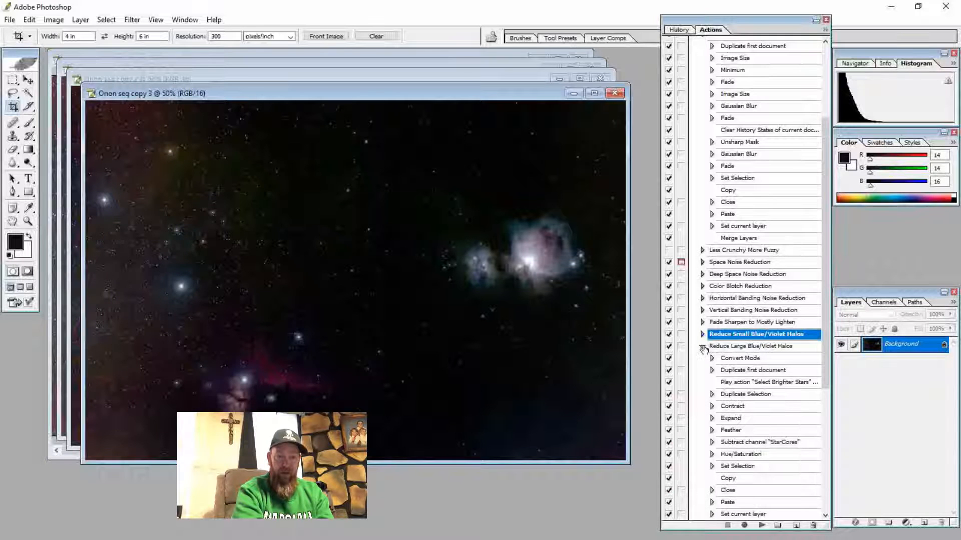
left_click(737, 360)
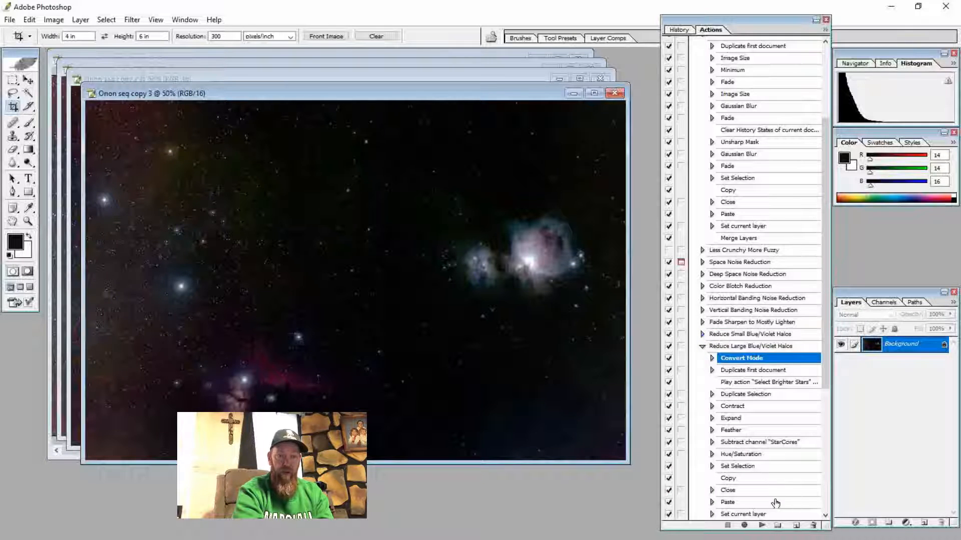
left_click(761, 525)
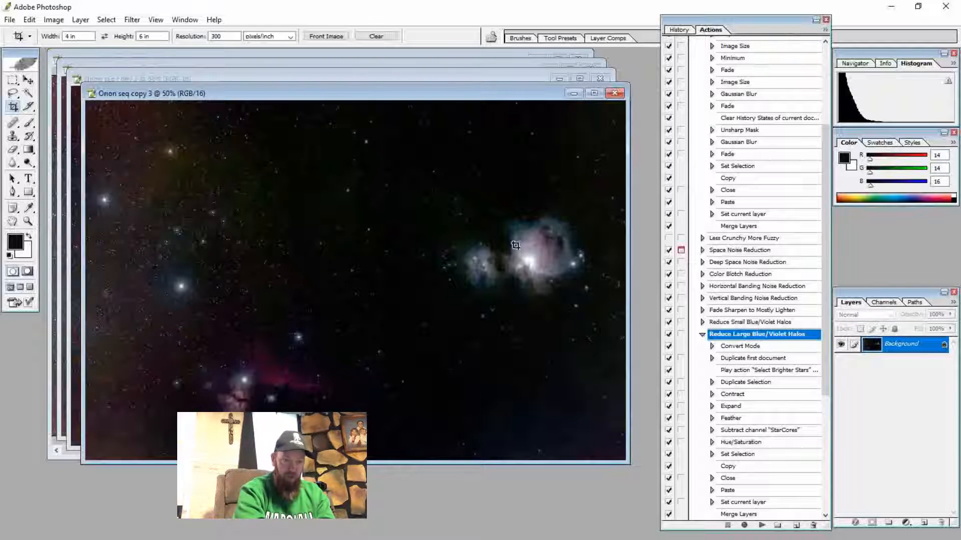
left_click_drag(484, 99, 467, 77)
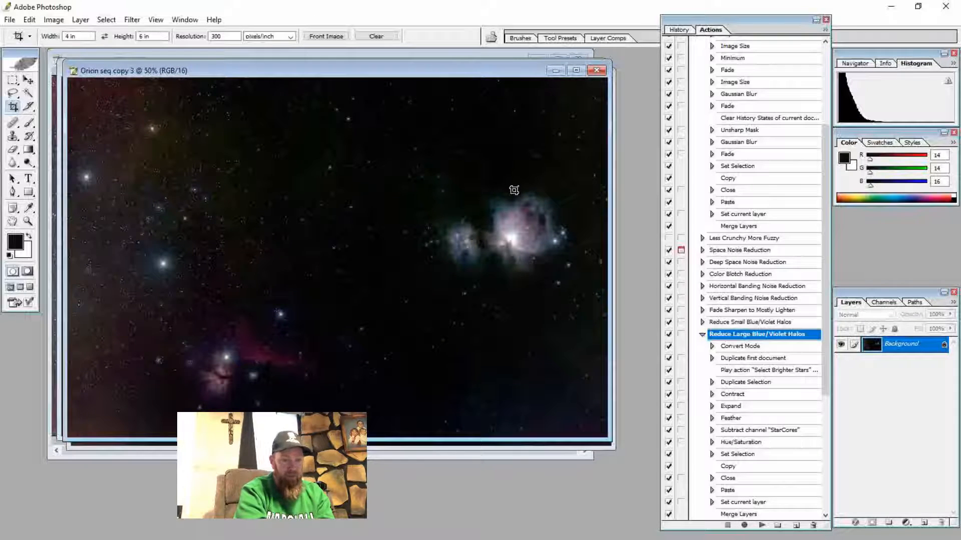
Deepen the background of Orion seq copy 3 with a Levels adjustment, setting the RGB black input to 9
left_click(91, 21)
mouse_move(99, 21)
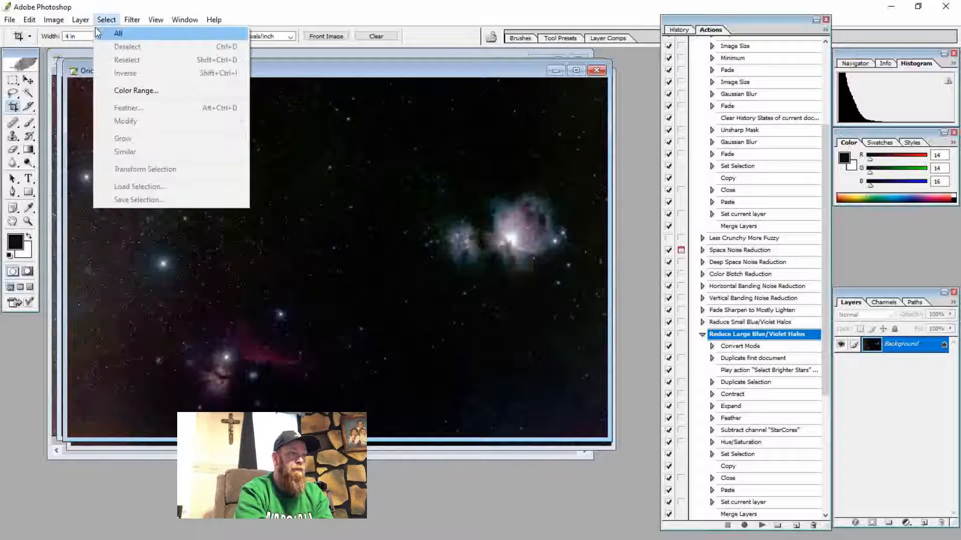
mouse_move(61, 20)
mouse_move(75, 52)
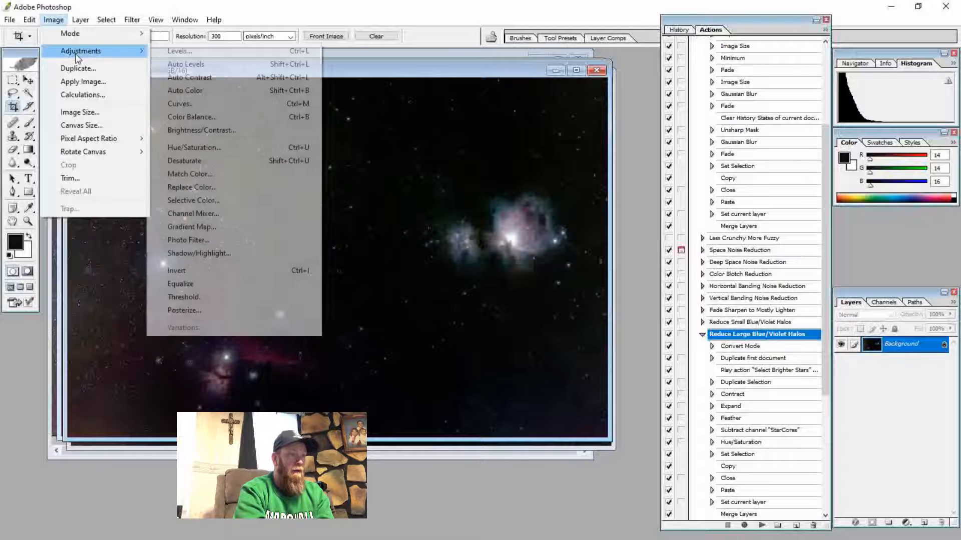
left_click(183, 54)
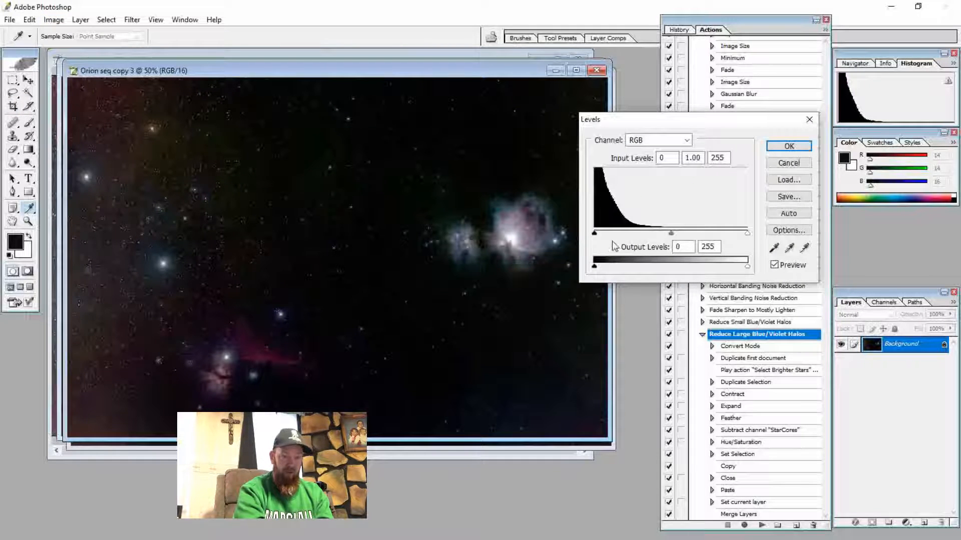
left_click_drag(594, 235, 606, 238)
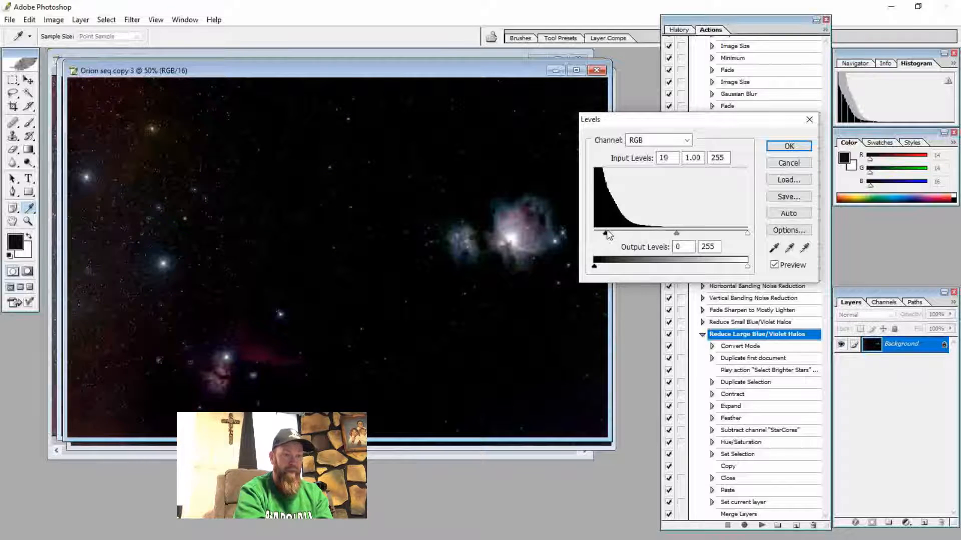
left_click_drag(607, 234, 609, 232)
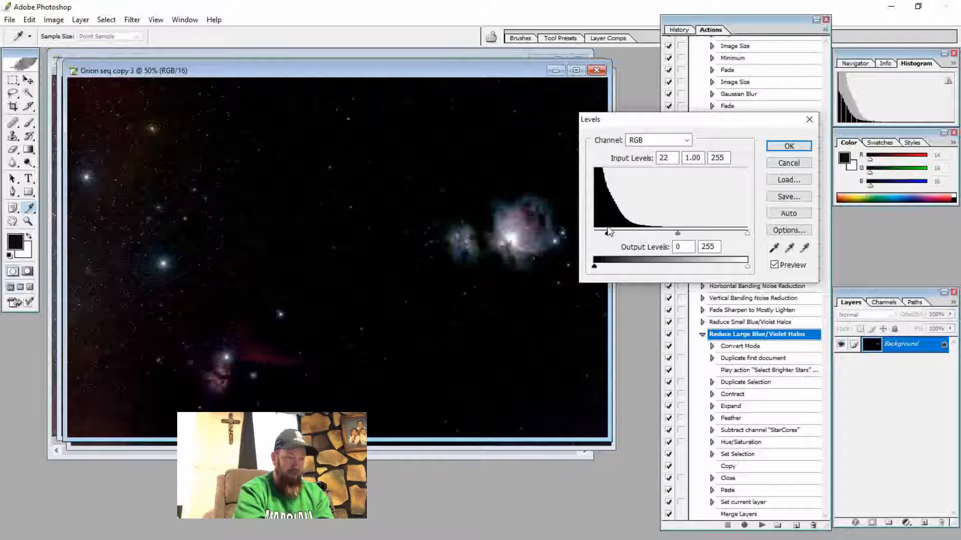
left_click_drag(609, 232, 601, 227)
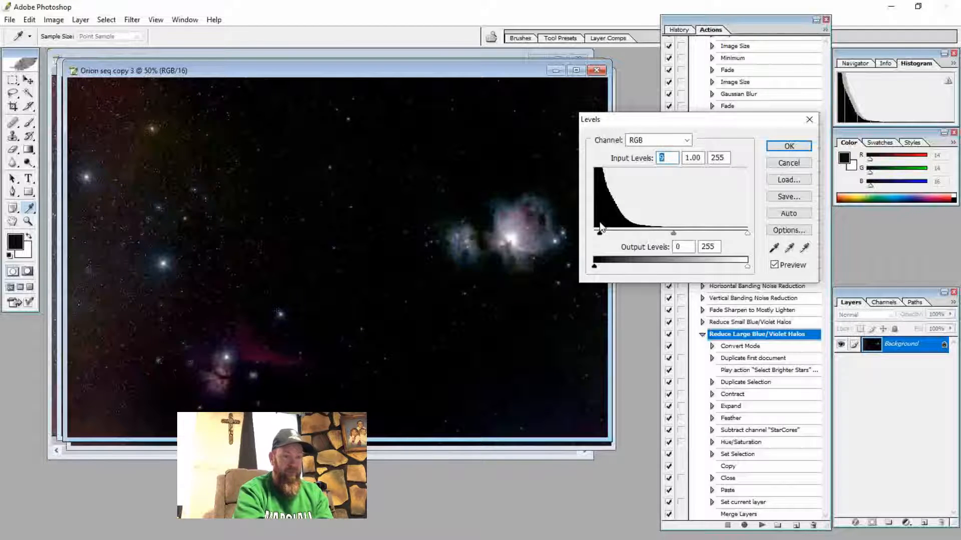
left_click(790, 146)
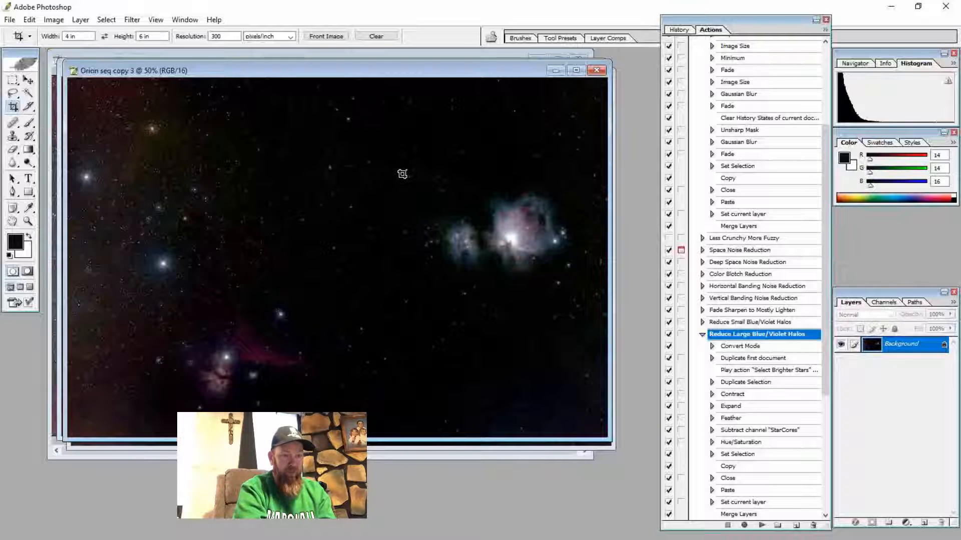
Duplicate the Orion seq copy 3 image as Orion seq copy 4
right_click(354, 74)
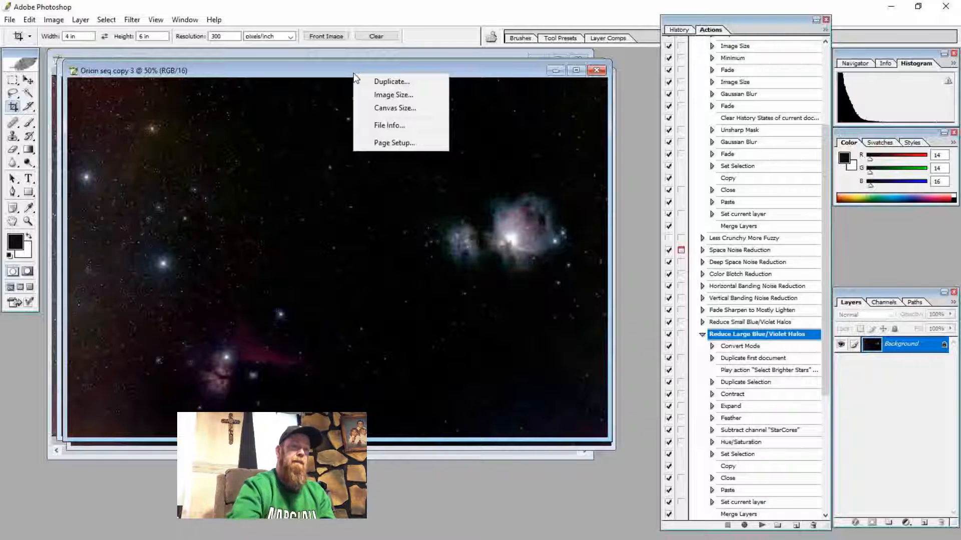
left_click(385, 81)
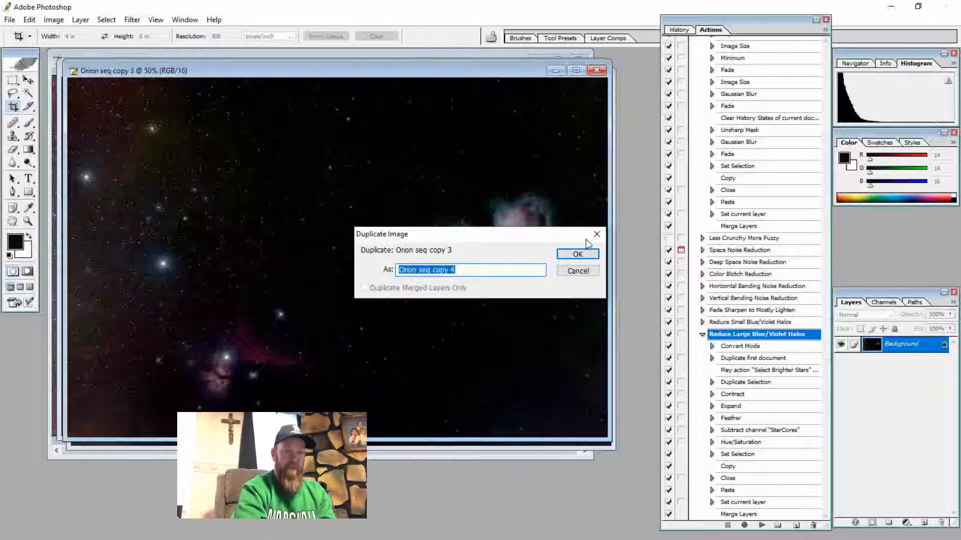
left_click(581, 255)
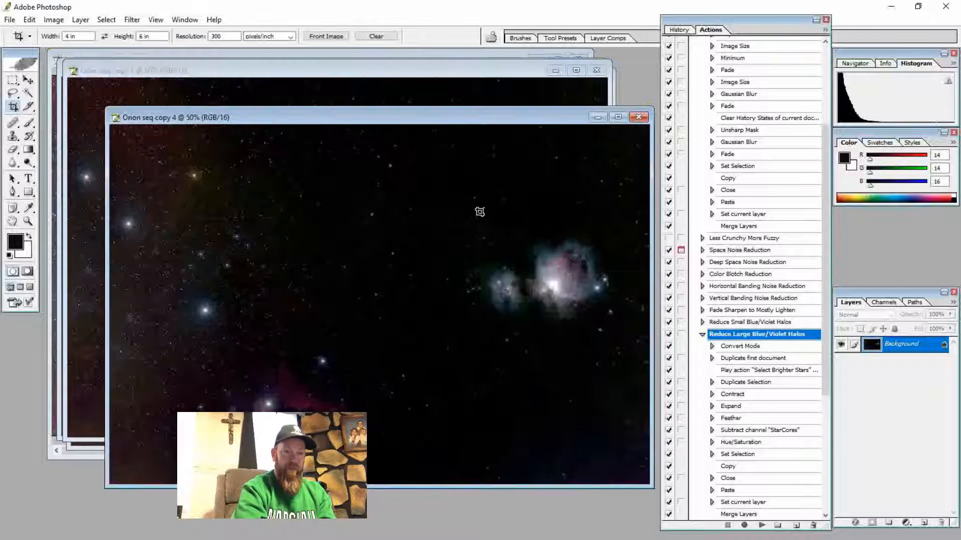
Crop Orion seq copy 4 to a 4 in by 6 in, 300 pixels/inch frame turned sideways around the Orion Nebula and its smaller neighbour
mouse_move(463, 323)
left_mouse_down()
mouse_move(550, 354)
mouse_move(558, 367)
left_mouse_up()
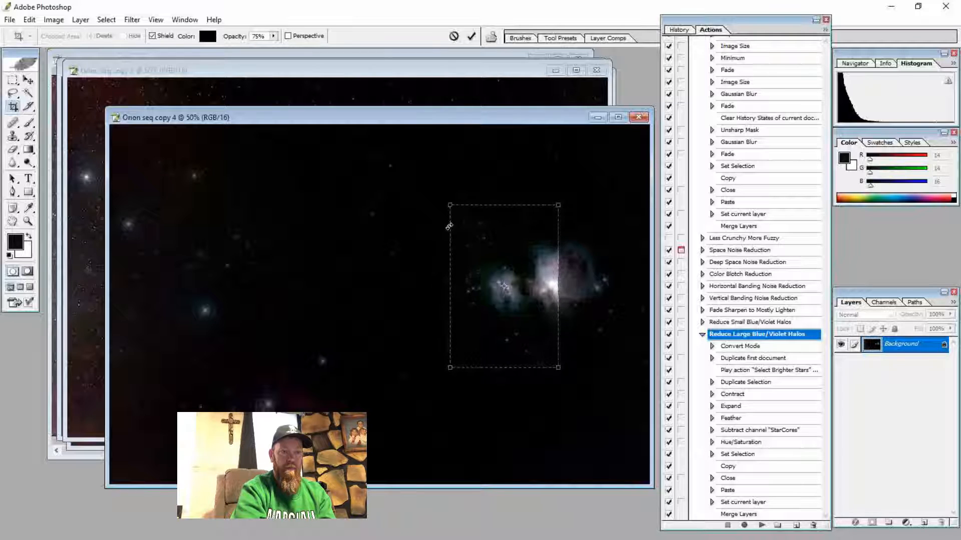
left_click_drag(450, 245, 438, 376)
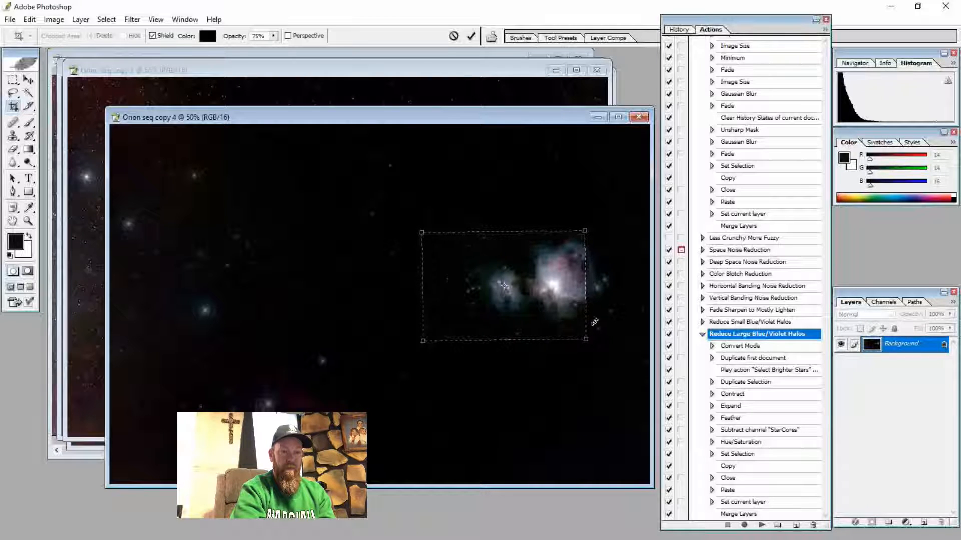
left_click_drag(586, 322, 586, 321)
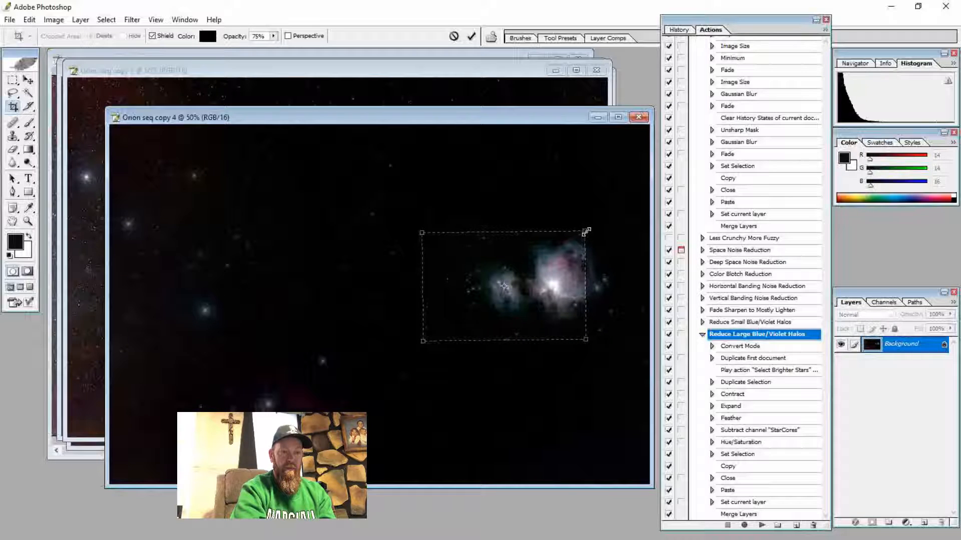
left_click_drag(585, 231, 621, 206)
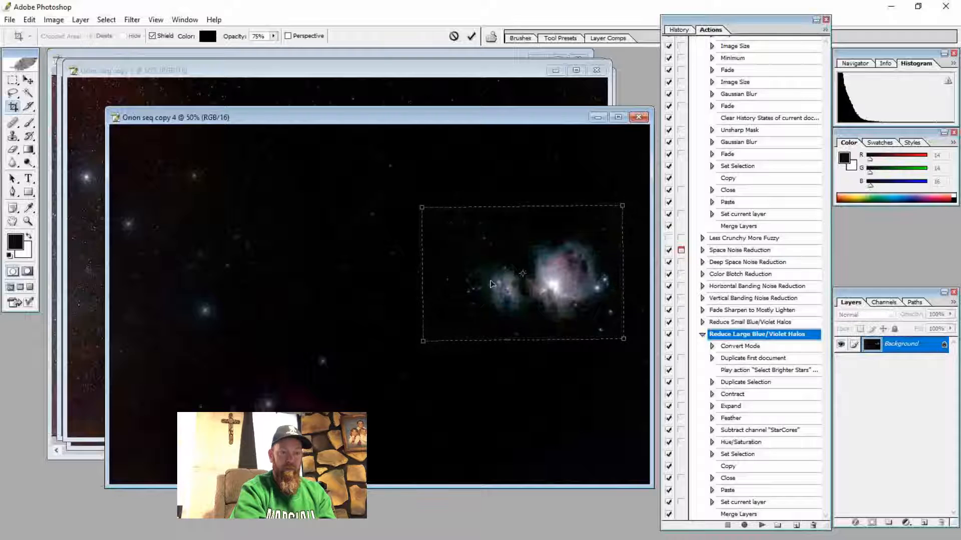
left_click_drag(490, 284, 504, 296)
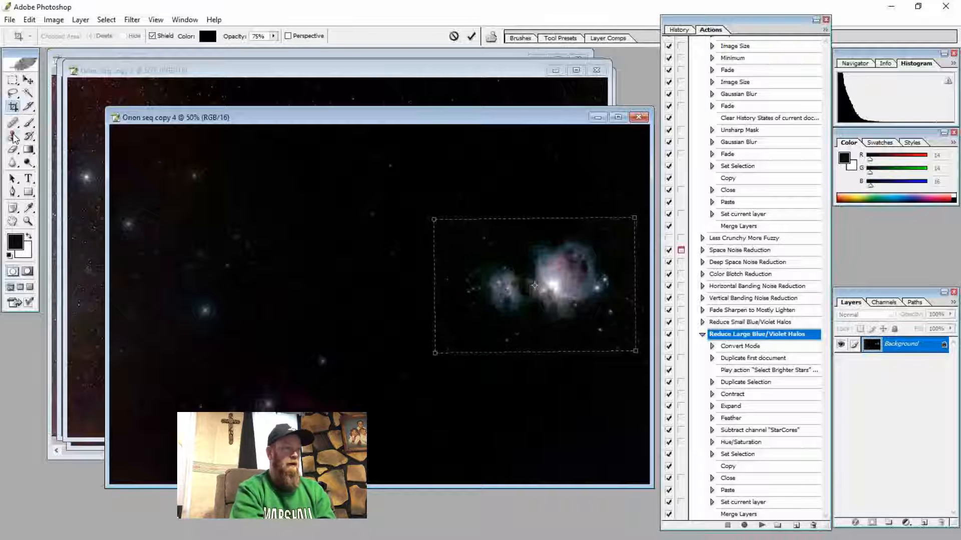
left_click(12, 79)
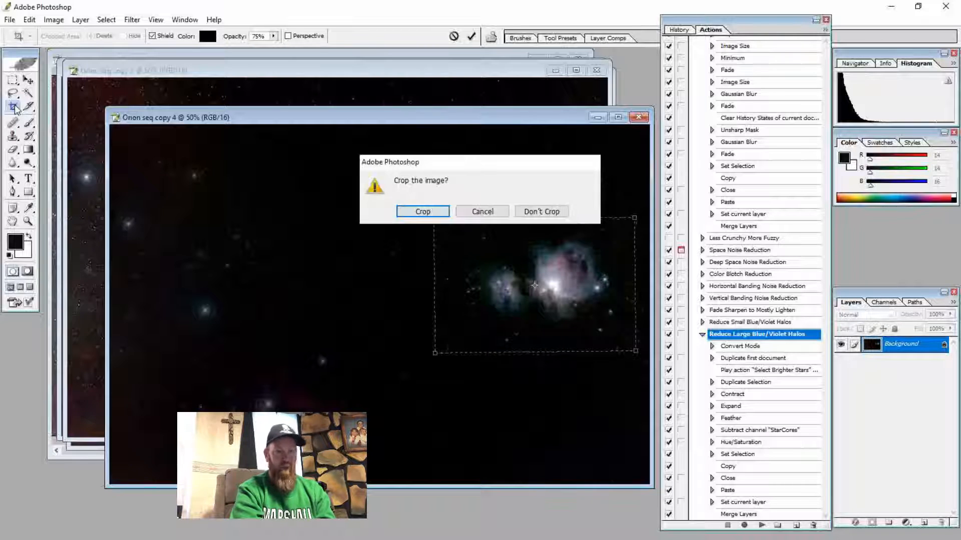
left_click(411, 214)
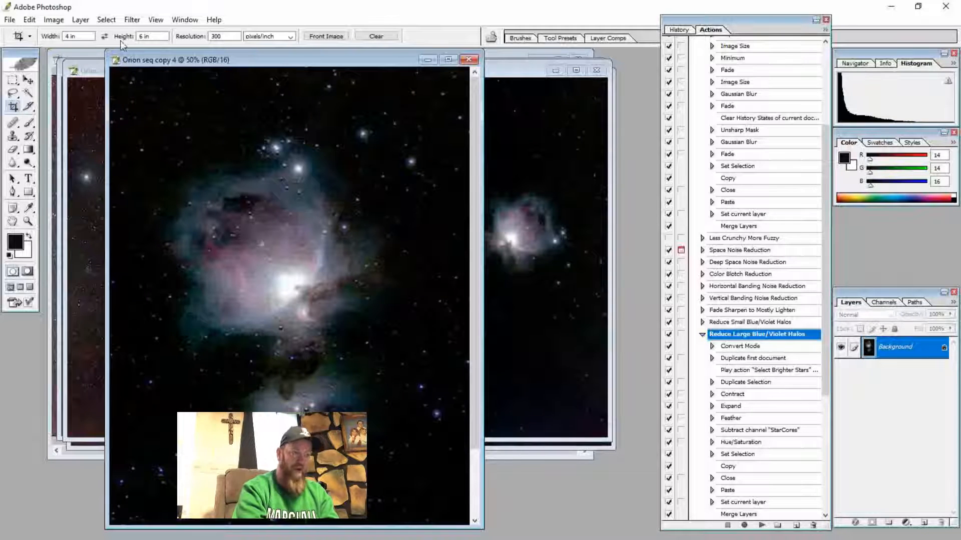
Rotate the cropped Orion seq copy 4 canvas 90° clockwise
left_click(53, 20)
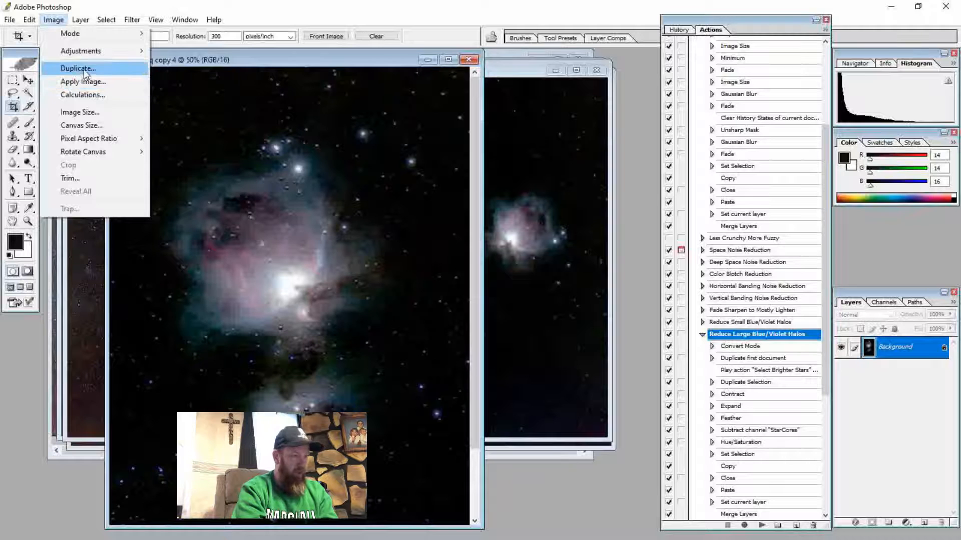
mouse_move(90, 55)
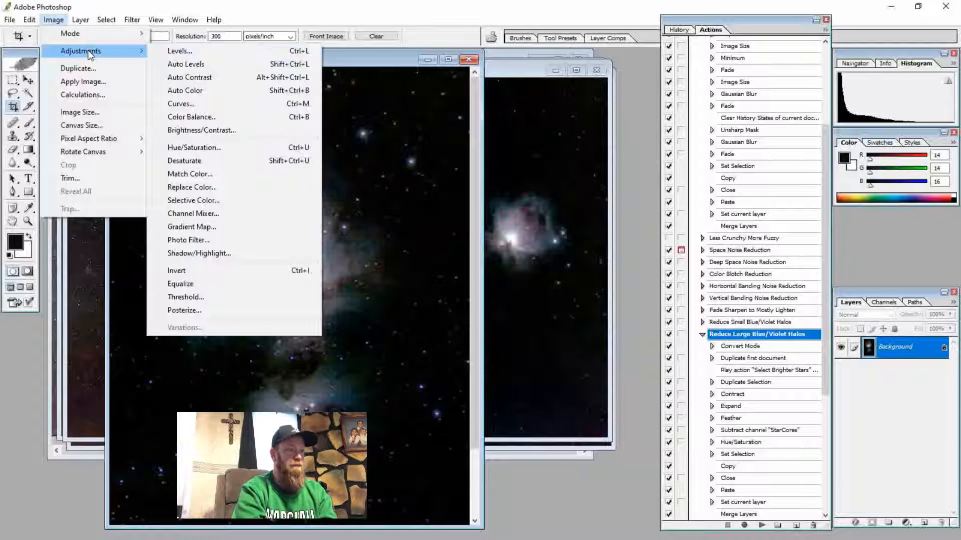
mouse_move(98, 150)
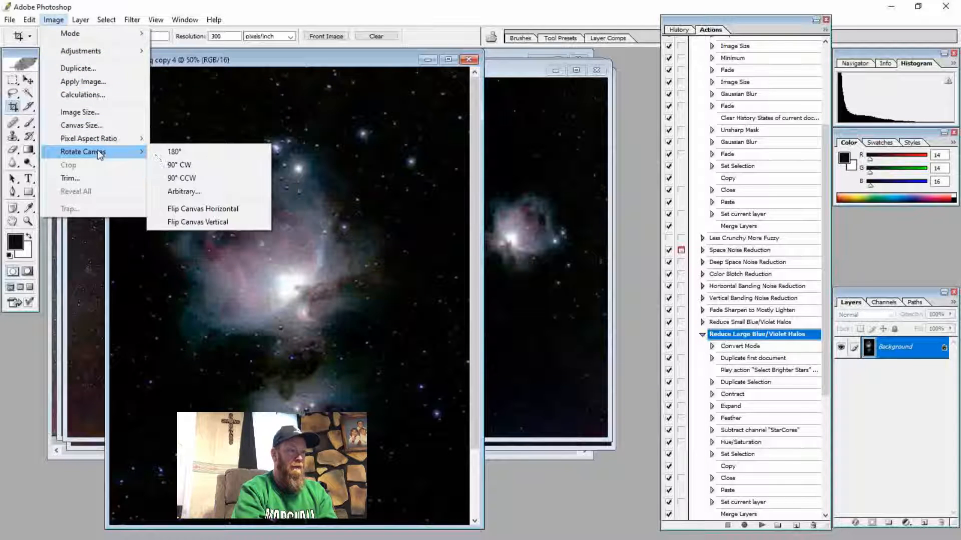
left_click(190, 169)
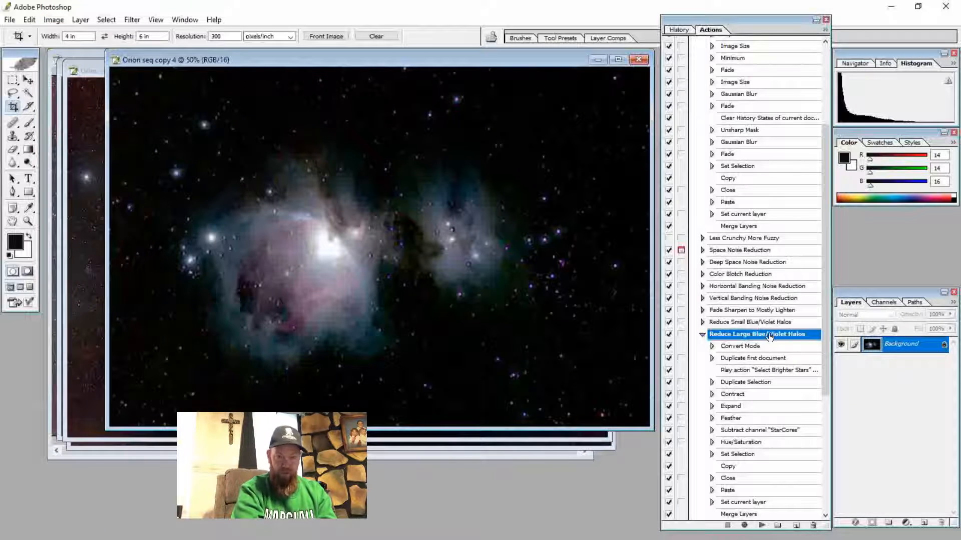
Play the Reduce Small Blue/Violet Halos action on Orion seq copy 4 from its Convert Mode command
left_click(730, 322)
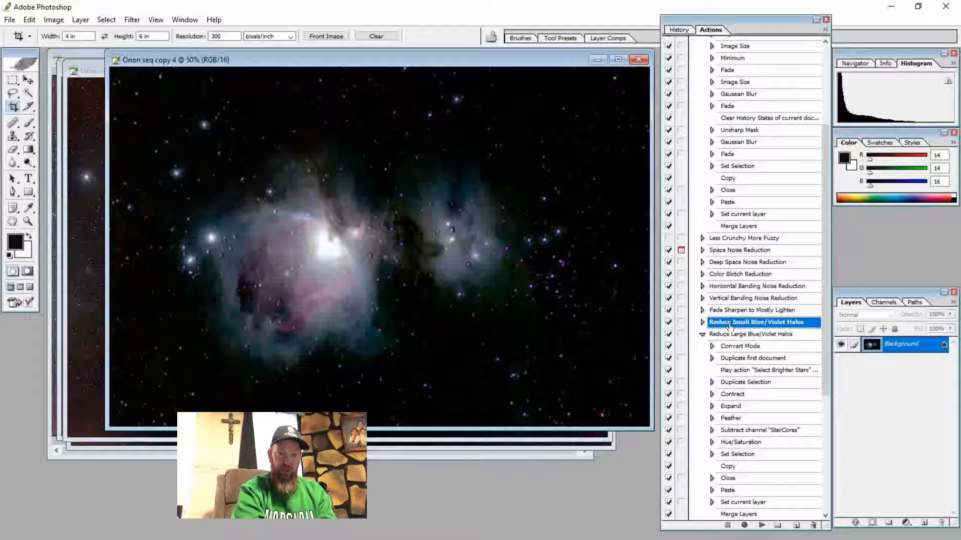
left_click(702, 322)
left_click(736, 336)
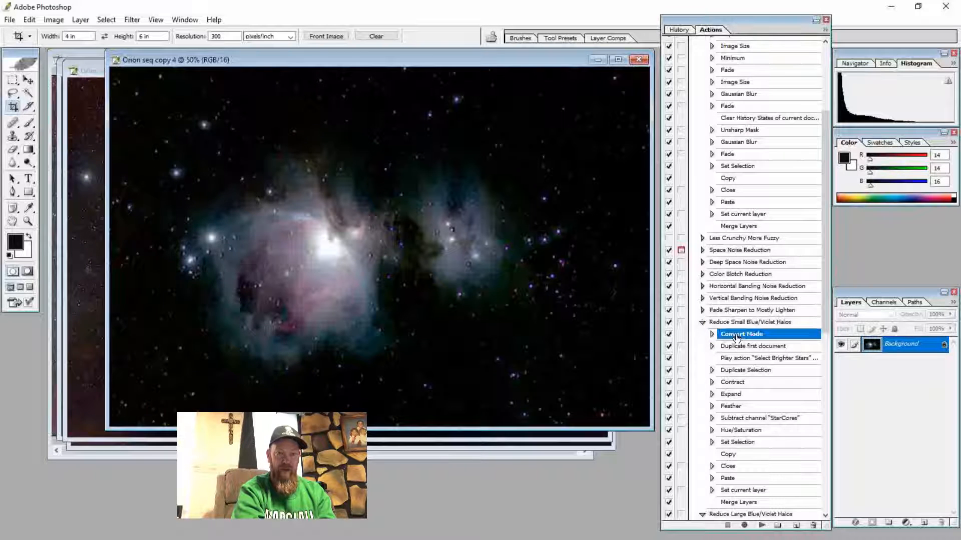
left_click(760, 526)
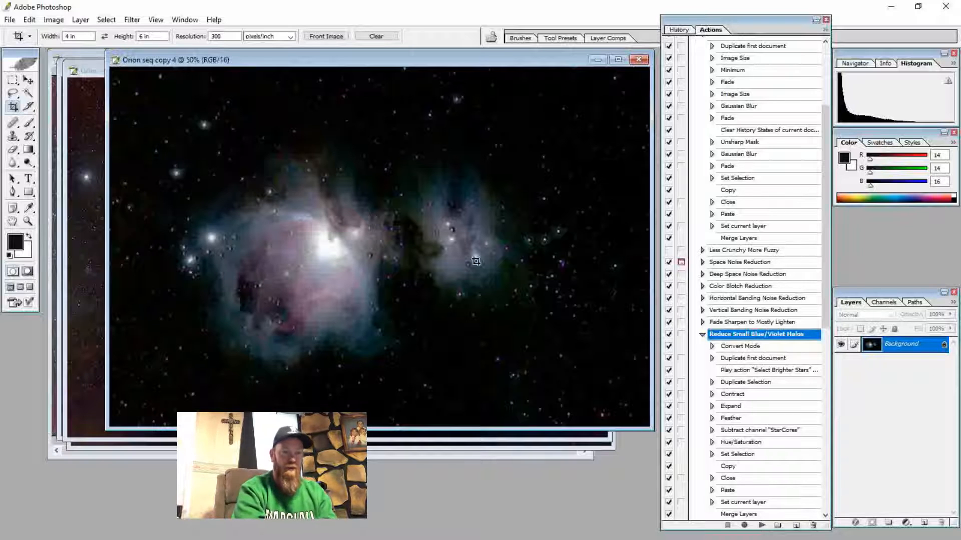
Rotate the Orion seq copy 4 canvas 180°
left_click(54, 21)
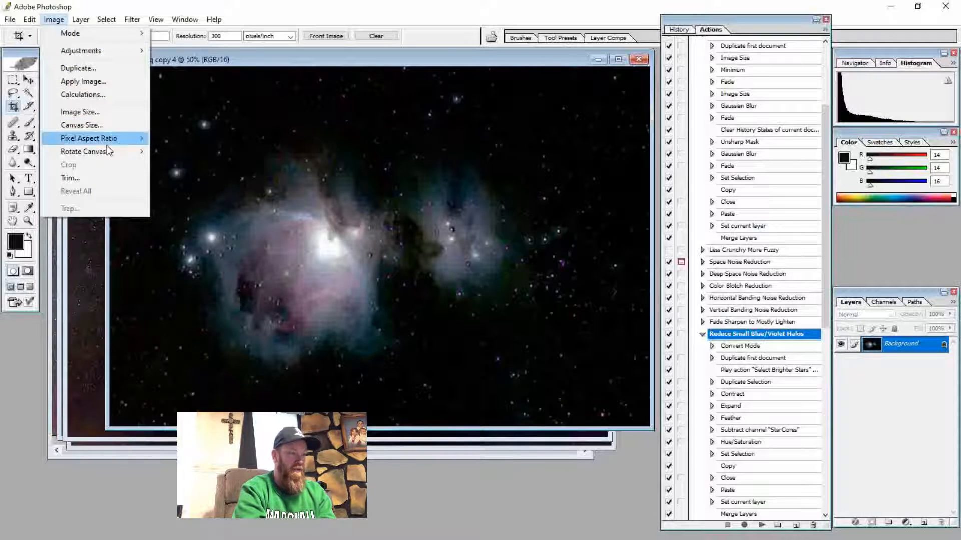
mouse_move(110, 159)
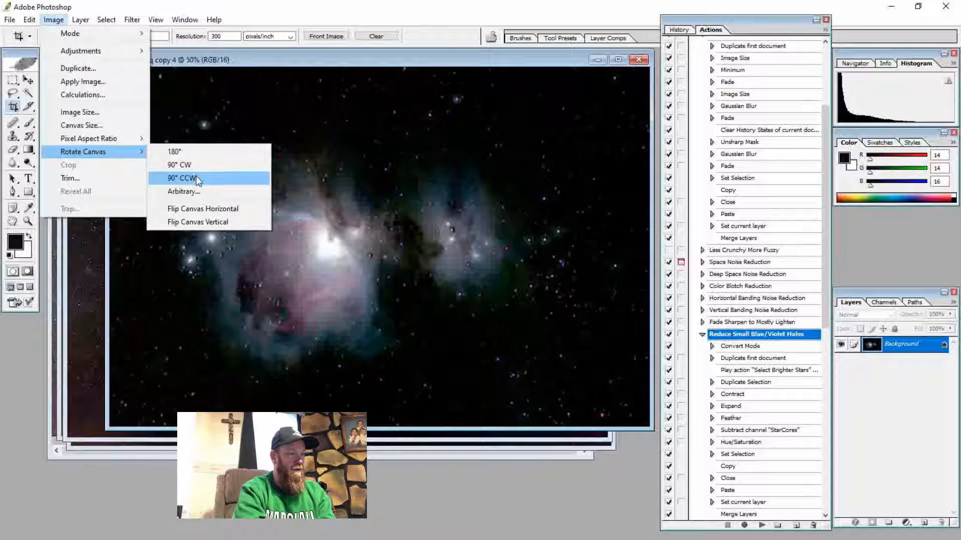
left_click(189, 151)
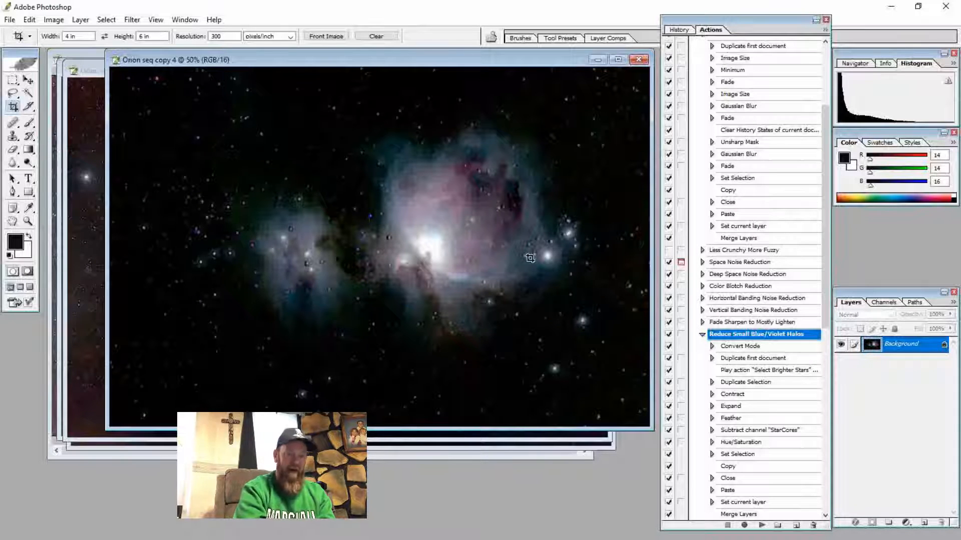
Collapse the Reduce Small Blue/Violet Halos action and play Reduce Large Blue/Violet Halos on Orion seq copy 4 from its Convert Mode command
left_click(701, 334)
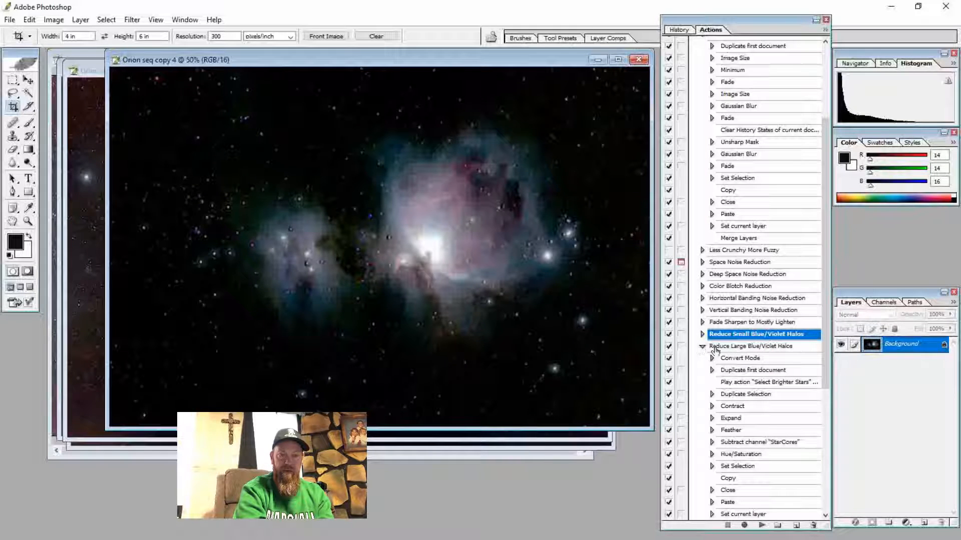
left_click(735, 357)
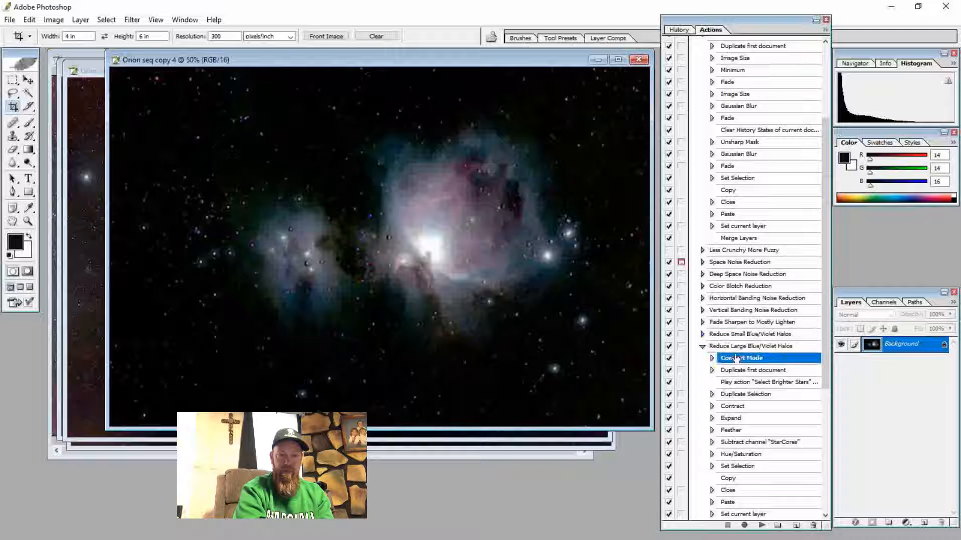
left_click(761, 525)
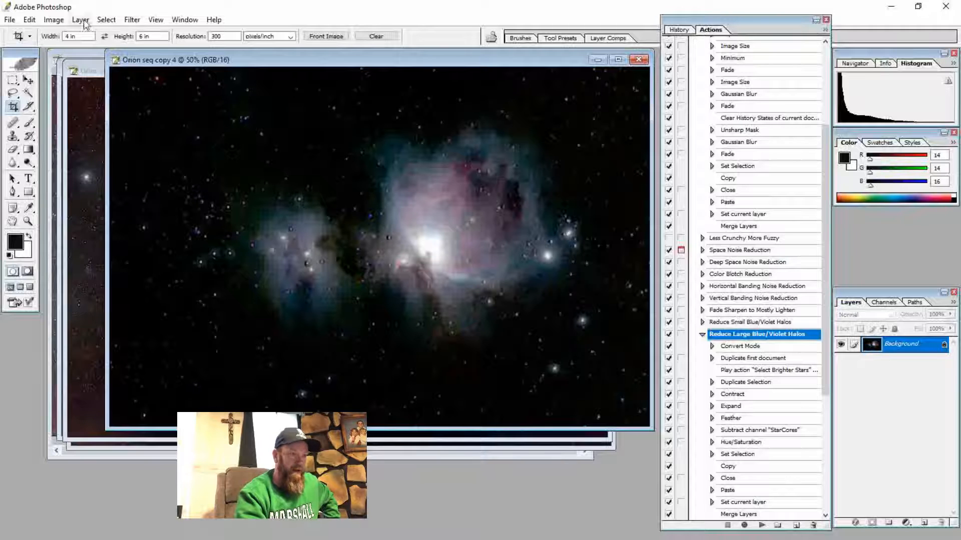
Darken the background of Orion seq copy 4 with a Levels adjustment, setting the RGB black input to 12
left_click(81, 19)
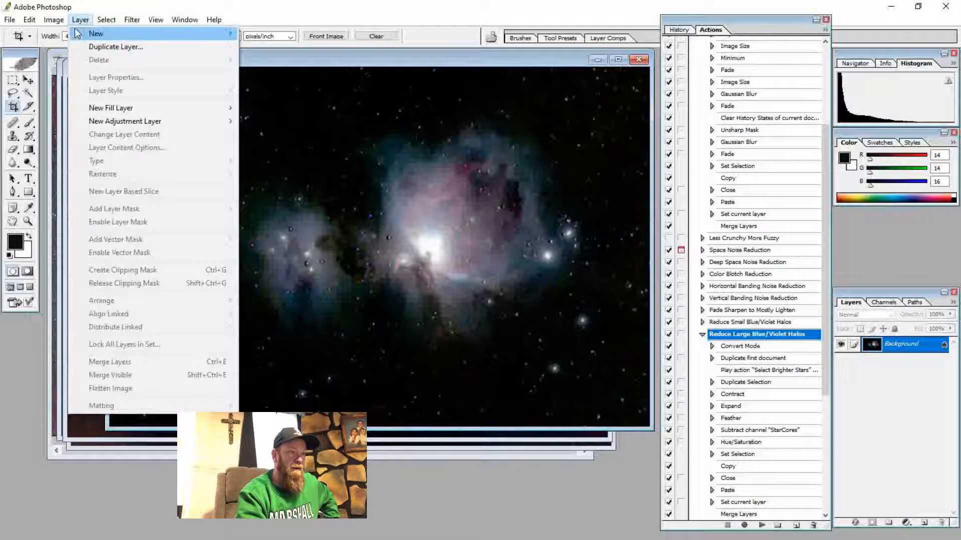
mouse_move(53, 20)
mouse_move(88, 55)
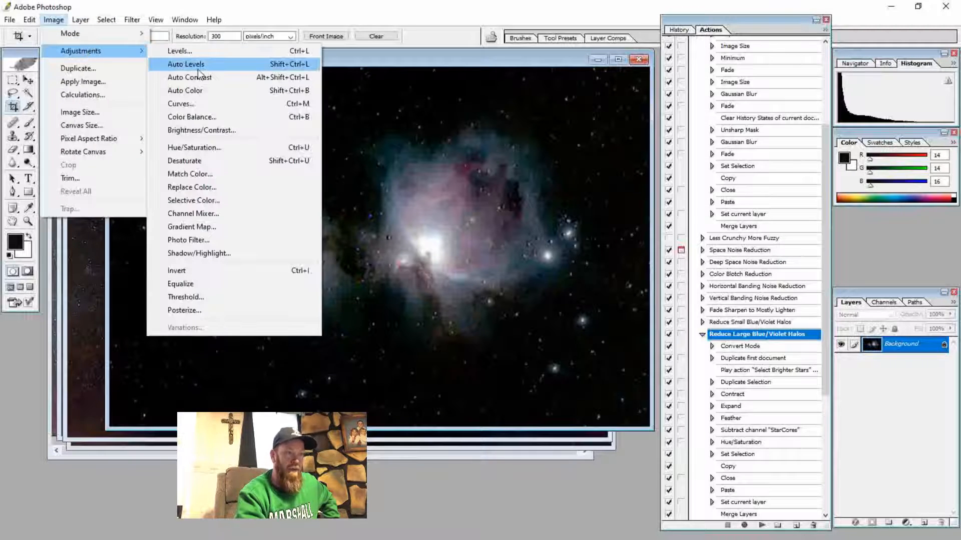
left_click(197, 52)
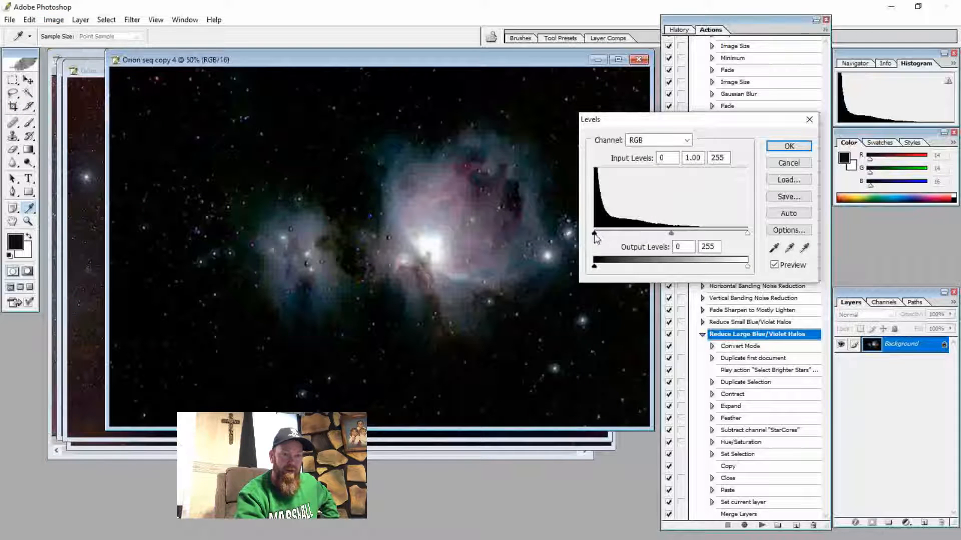
left_click_drag(596, 237, 610, 236)
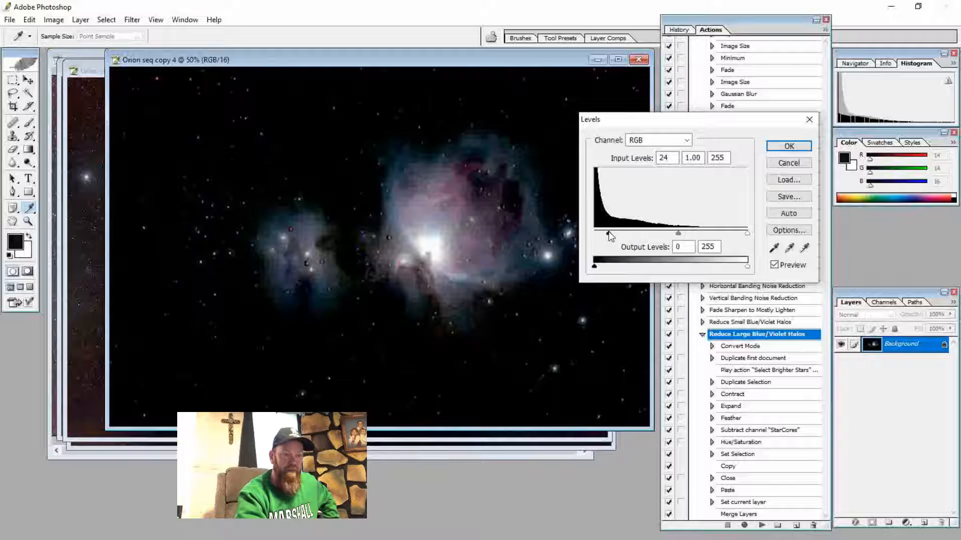
left_click_drag(609, 231, 601, 234)
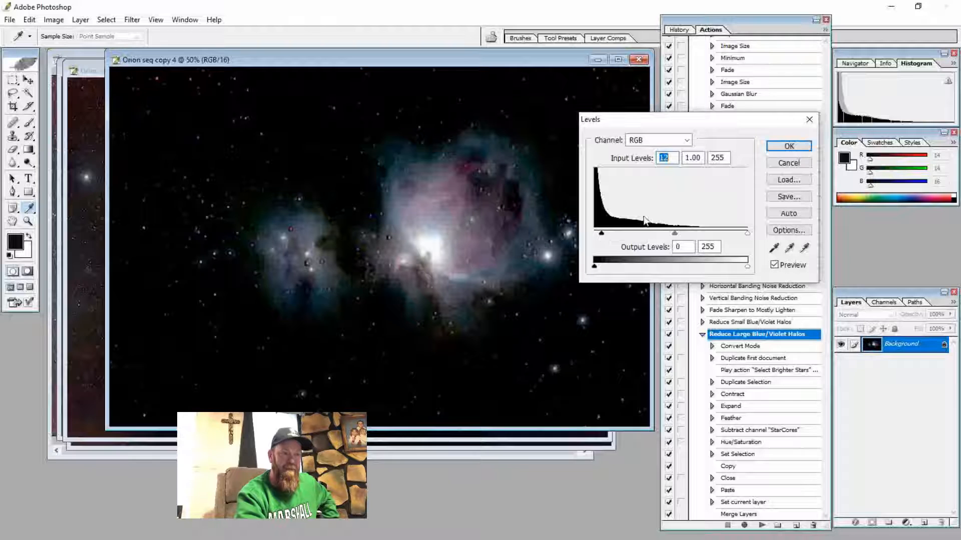
left_click(794, 150)
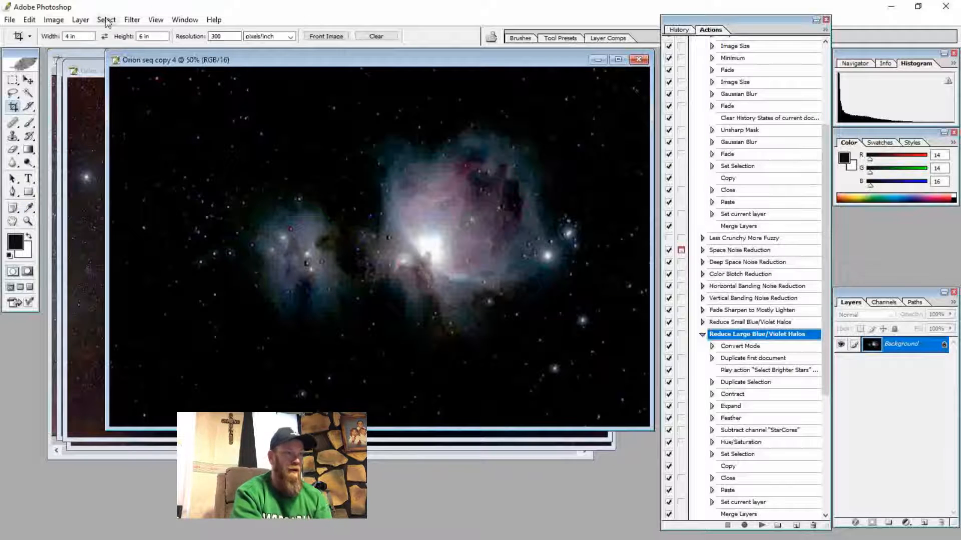
Darken the shadows of Orion seq copy 4 with an RGB Curves adjustment, placing a point at input 81, output 57
left_click(59, 22)
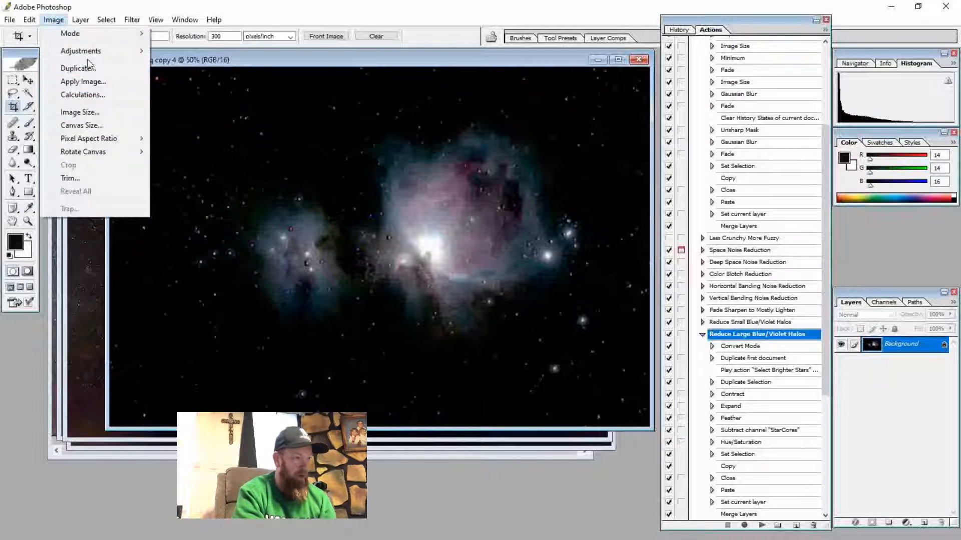
mouse_move(86, 52)
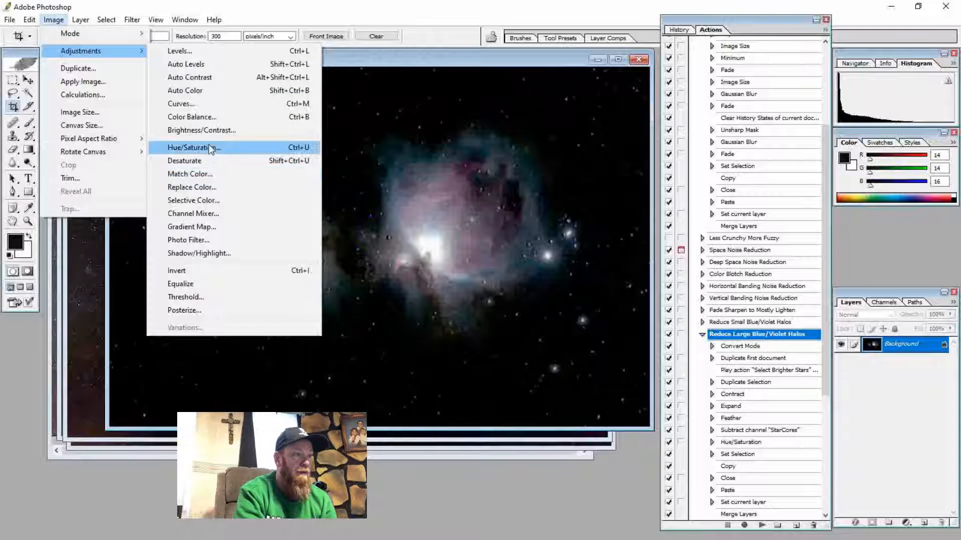
left_click(198, 104)
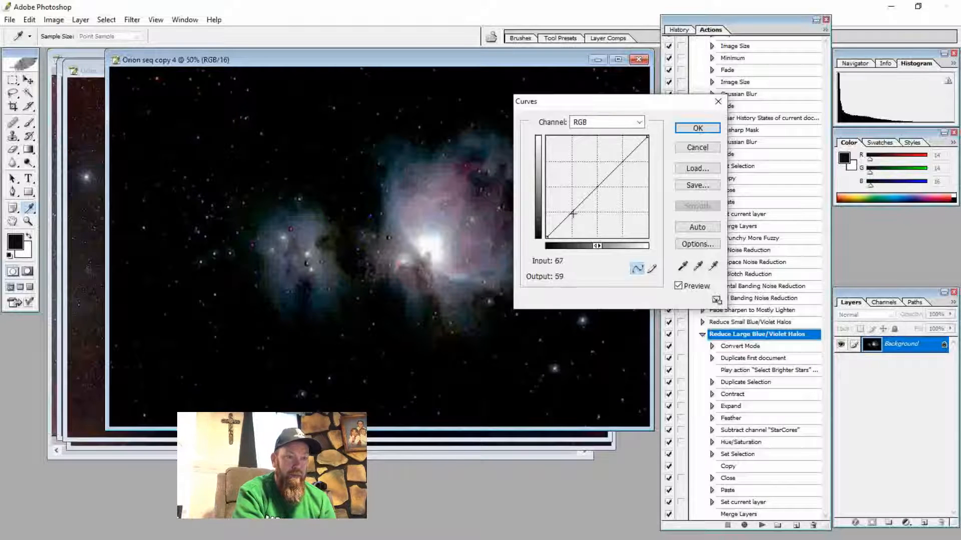
left_click_drag(573, 213, 578, 214)
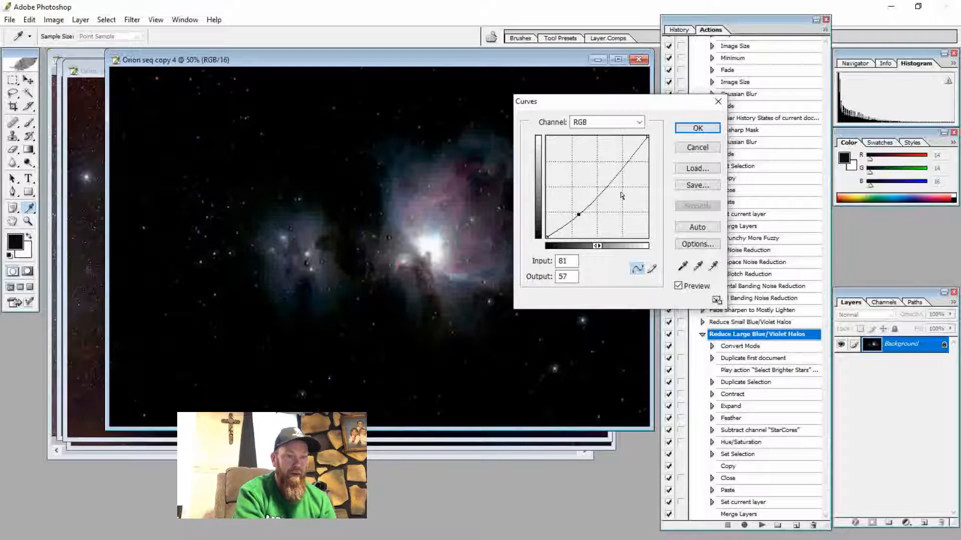
left_click(697, 128)
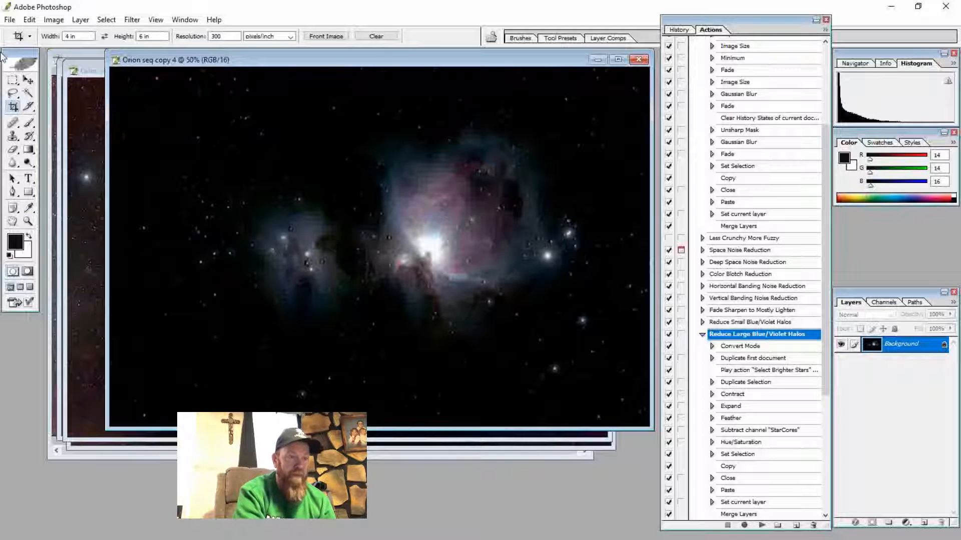
Adjust the Hue/Saturation of Orion seq copy 4, setting Master hue to +11, saturation to -5 and lightness to -19
left_click(52, 20)
mouse_move(111, 58)
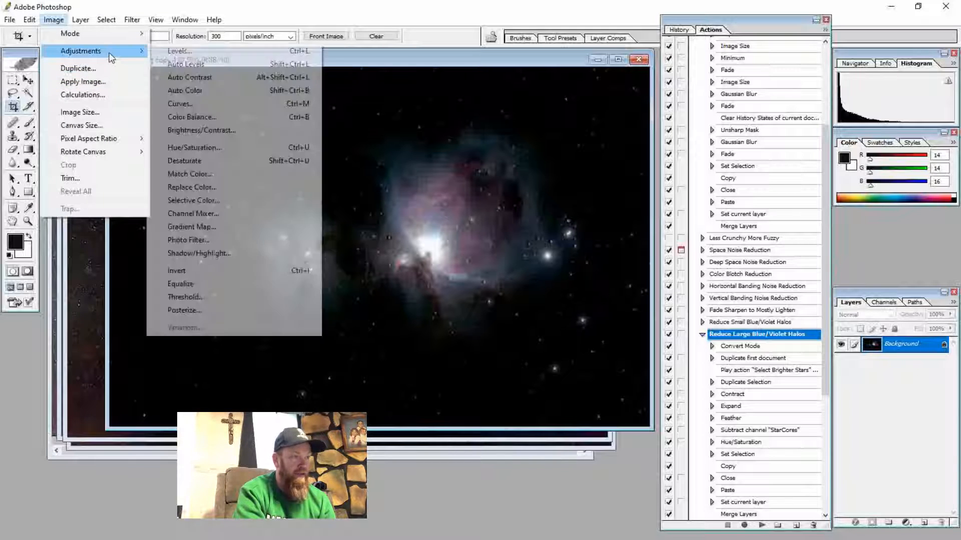
left_click(203, 147)
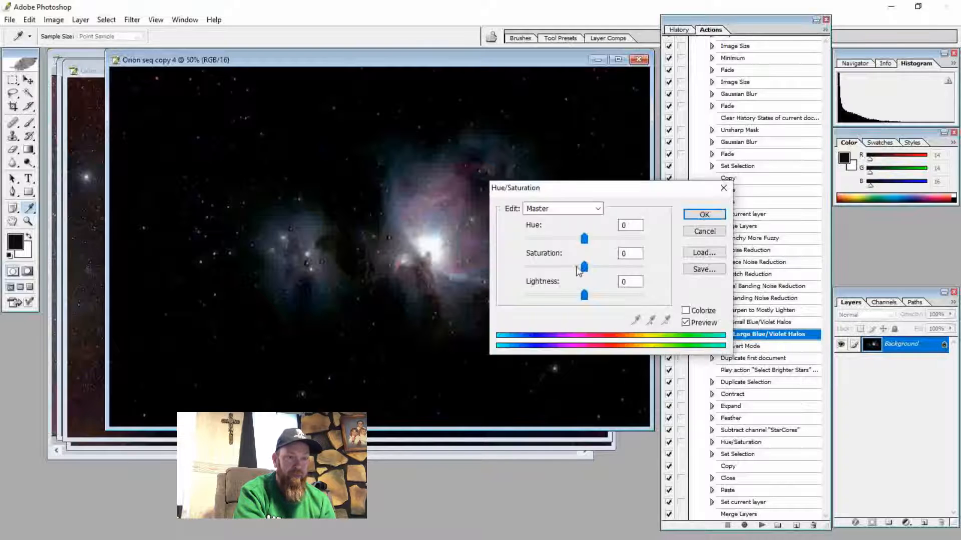
left_click_drag(584, 267, 561, 262)
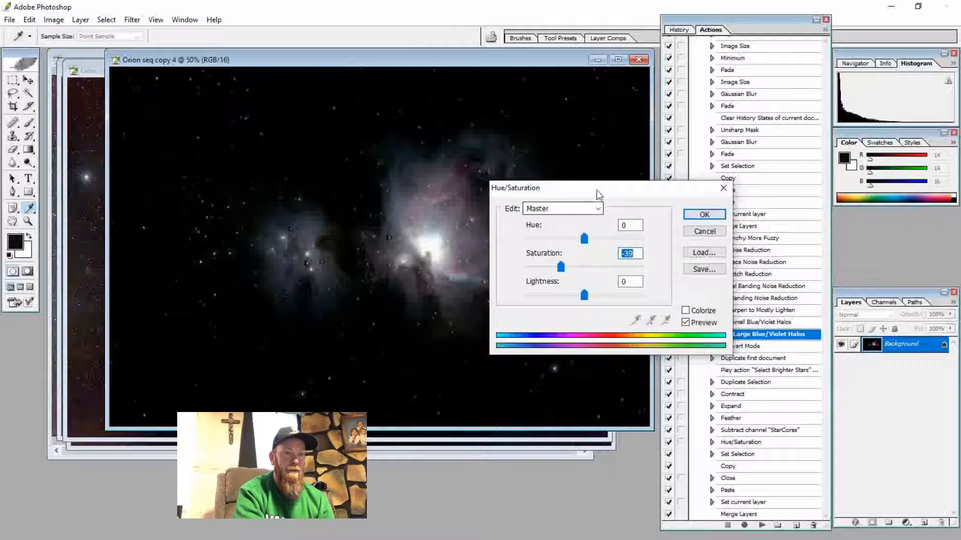
left_click_drag(597, 190, 751, 169)
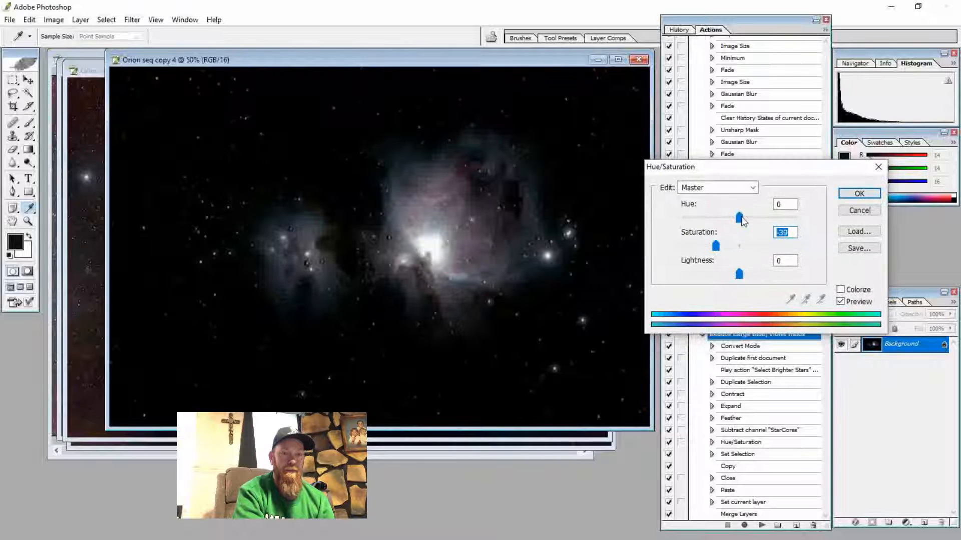
left_click_drag(741, 219, 722, 219)
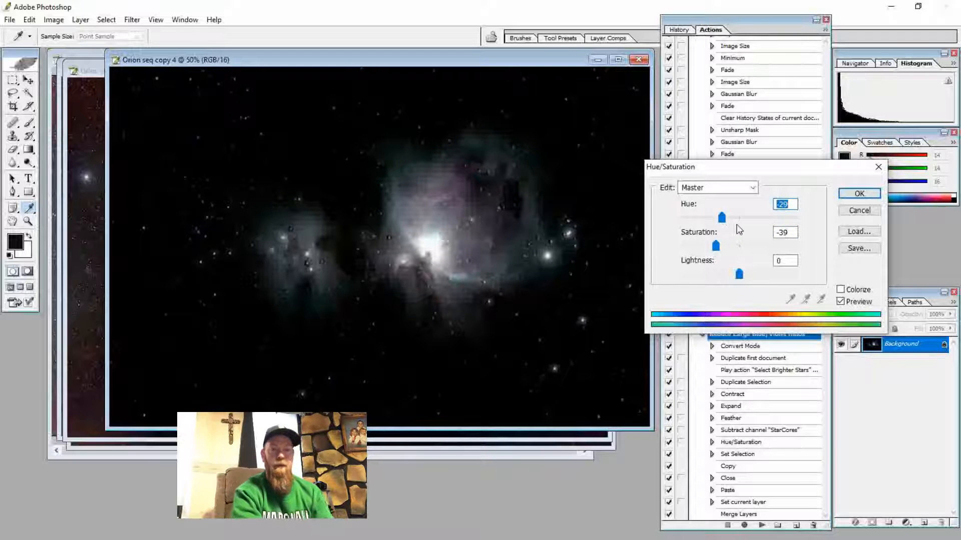
left_click(716, 246)
left_click_drag(716, 246, 738, 251)
left_click_drag(722, 218, 746, 224)
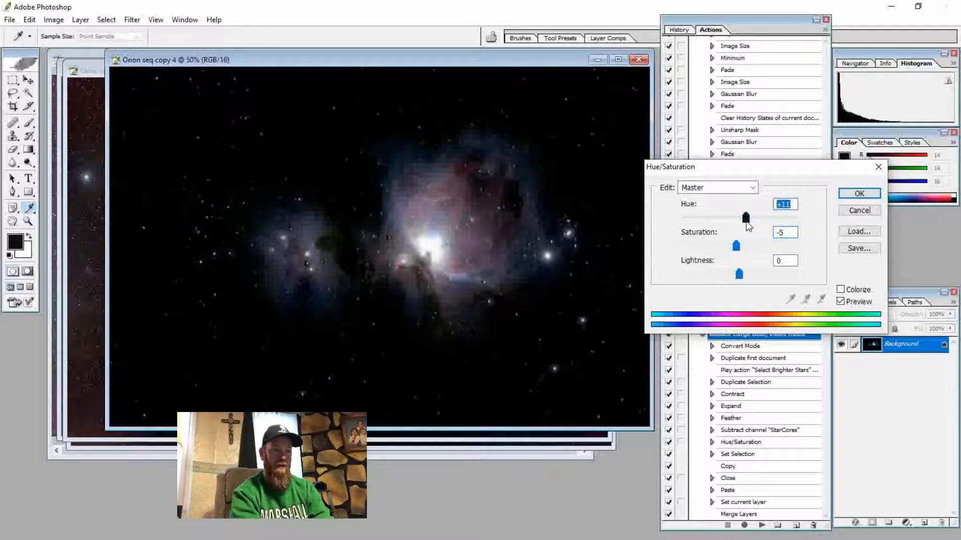
left_click_drag(740, 278, 729, 280)
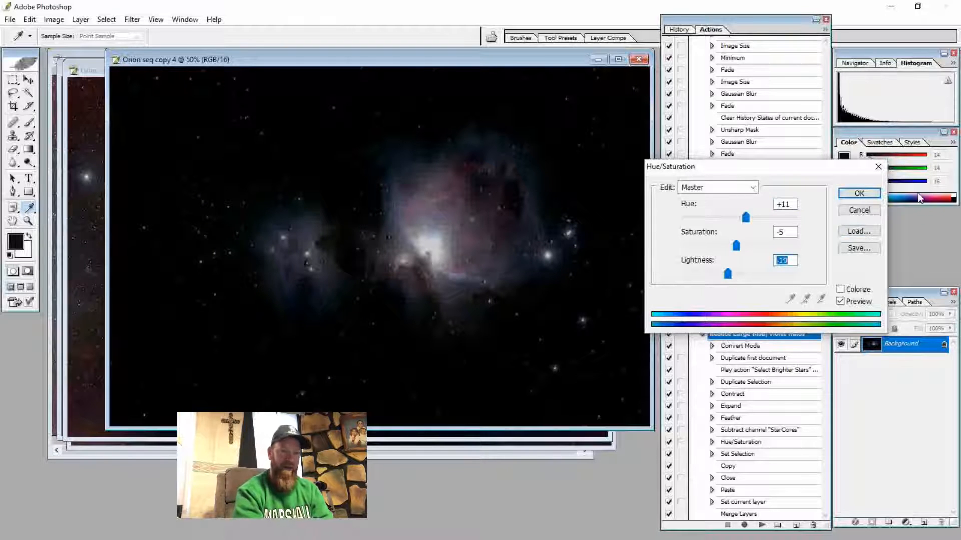
left_click(855, 196)
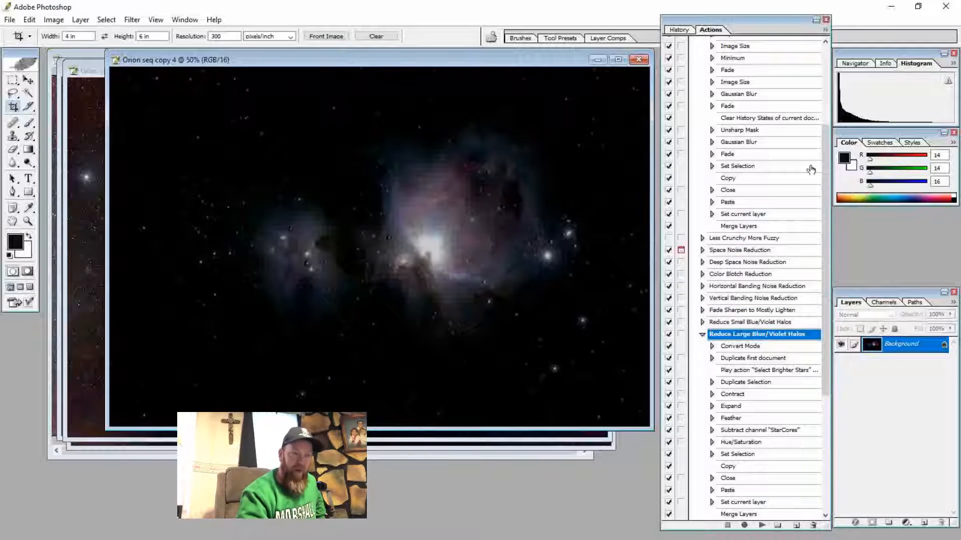
Start saving Orion seq copy 4 under a new name and create a folder named Processed inside the 1-26-22 folder
right_click(392, 59)
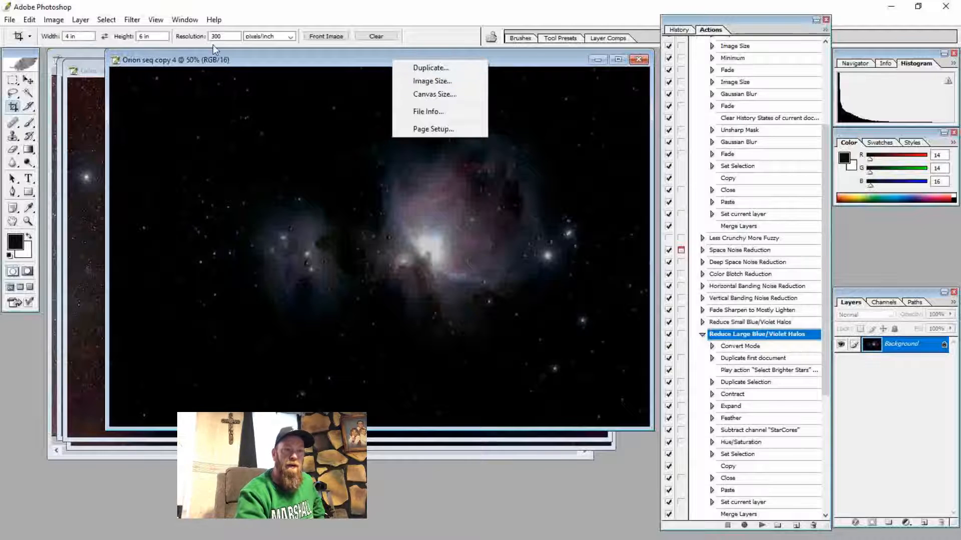
left_click(9, 20)
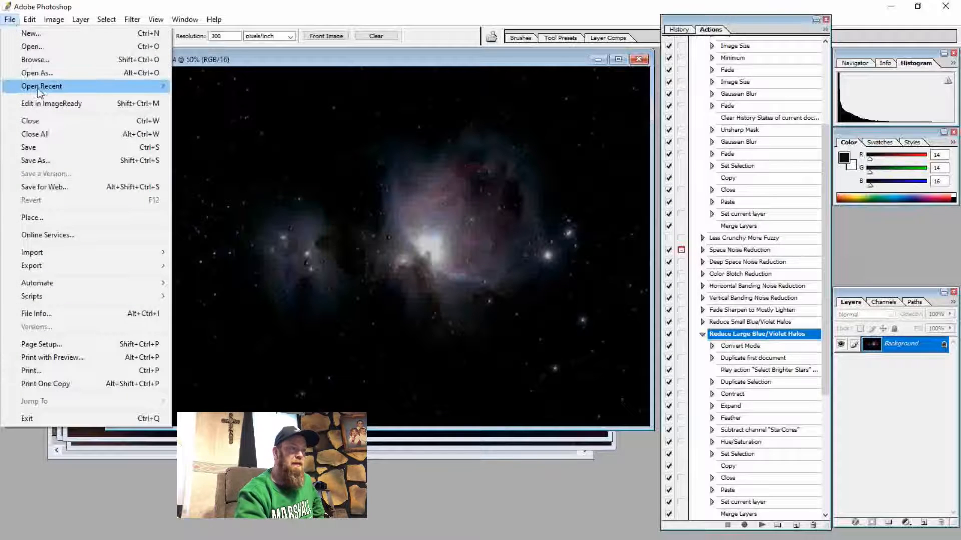
left_click(40, 167)
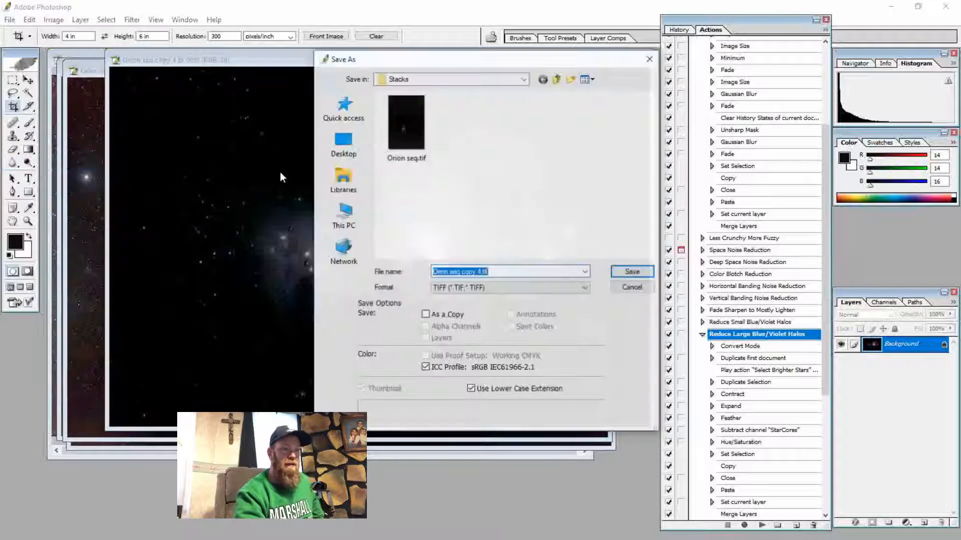
left_click(556, 79)
left_click(571, 79)
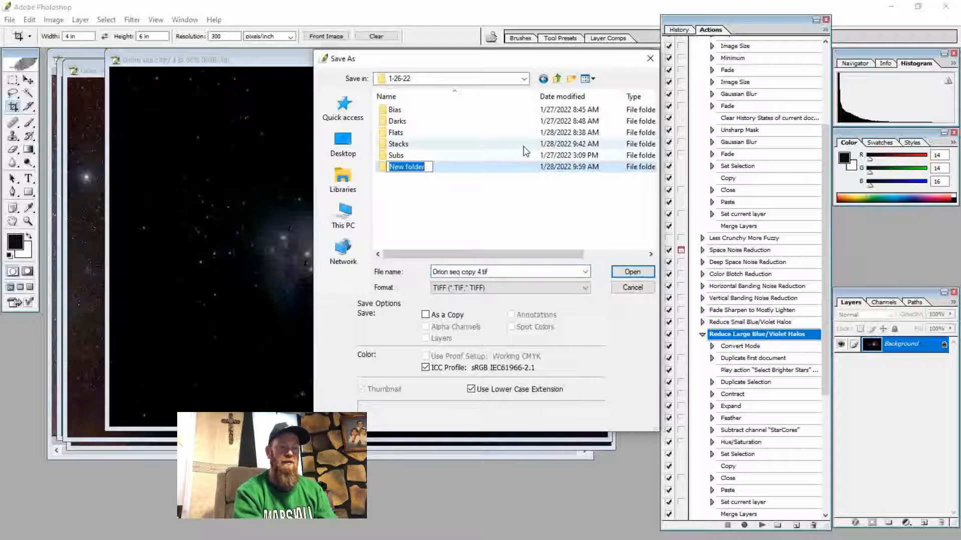
type("Processed")
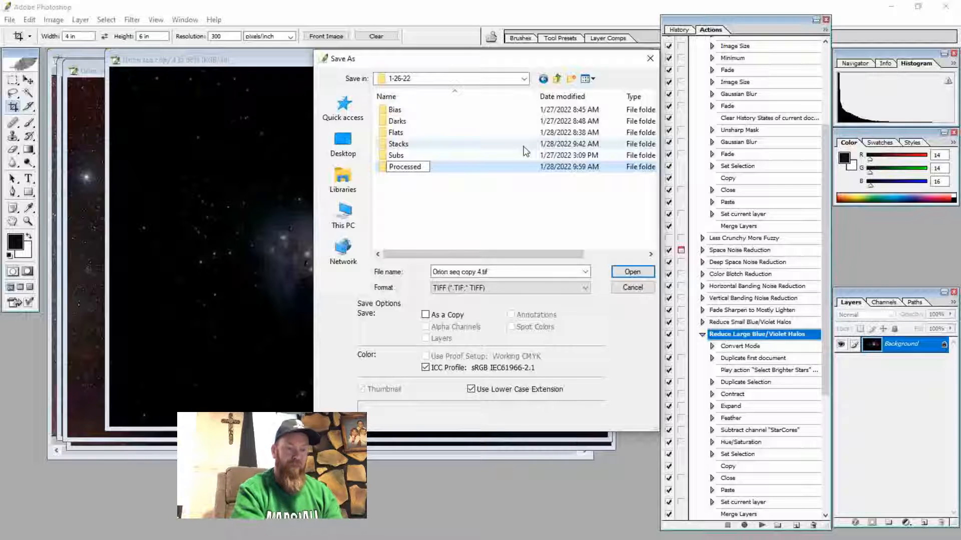
key("Return")
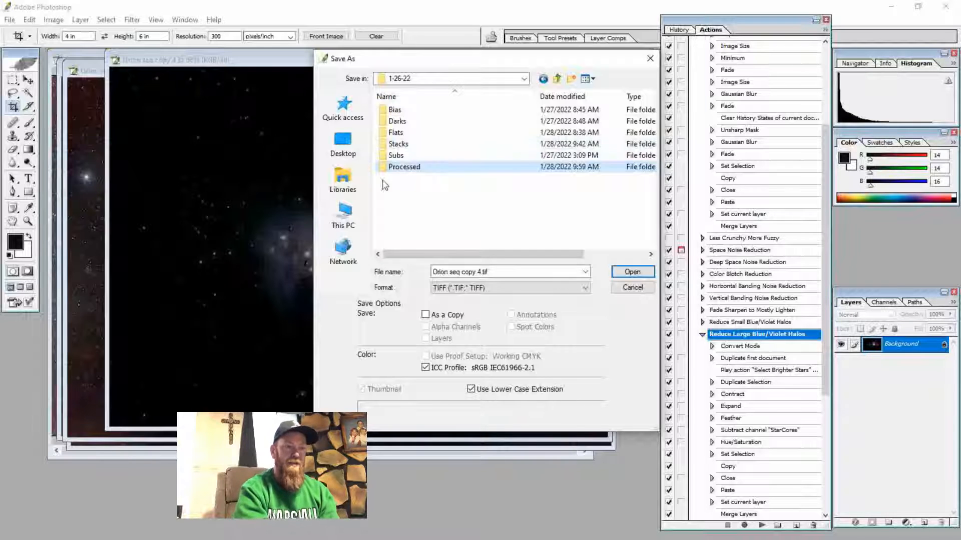
Save the image as M42 in TIFF format in the Processed folder, accept the TIFF options and minimize its window
left_click(403, 170)
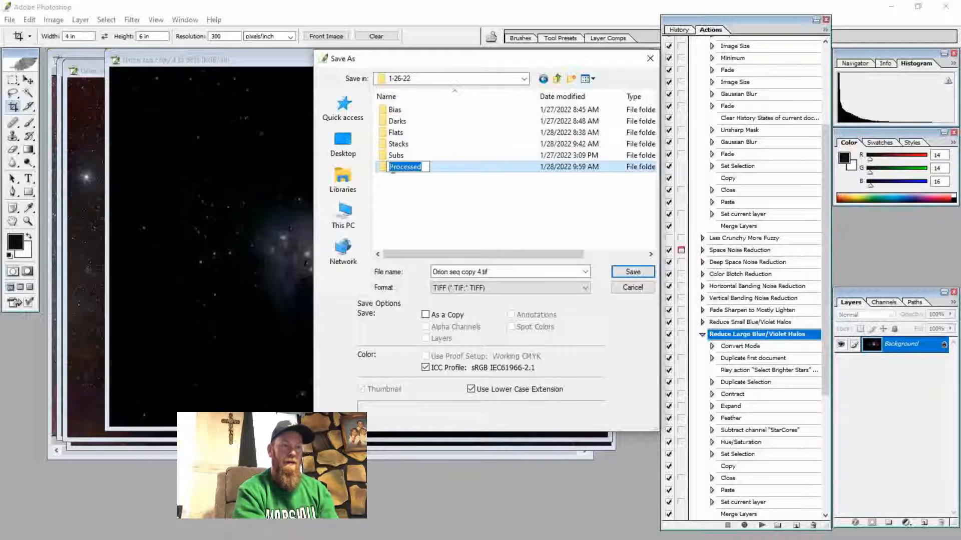
double_click(388, 172)
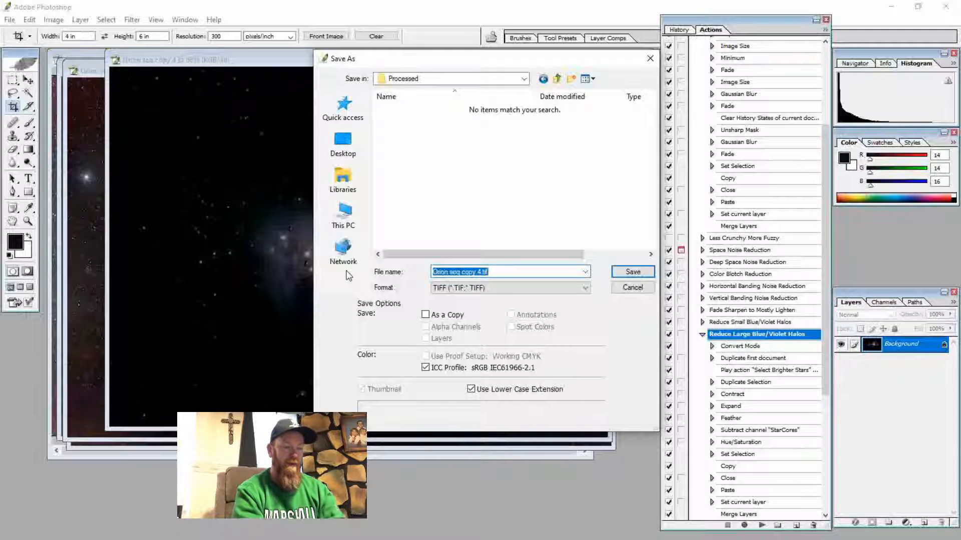
type("M42")
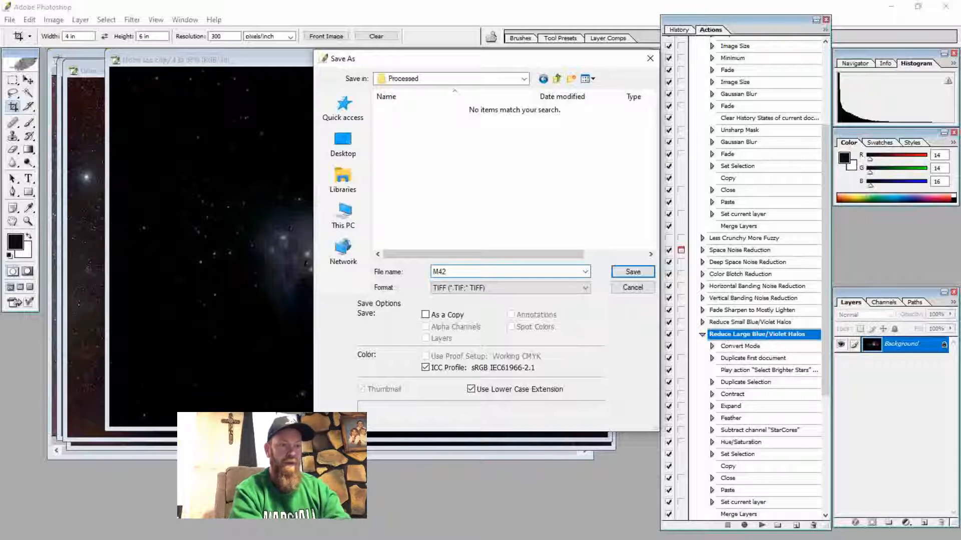
left_click(640, 274)
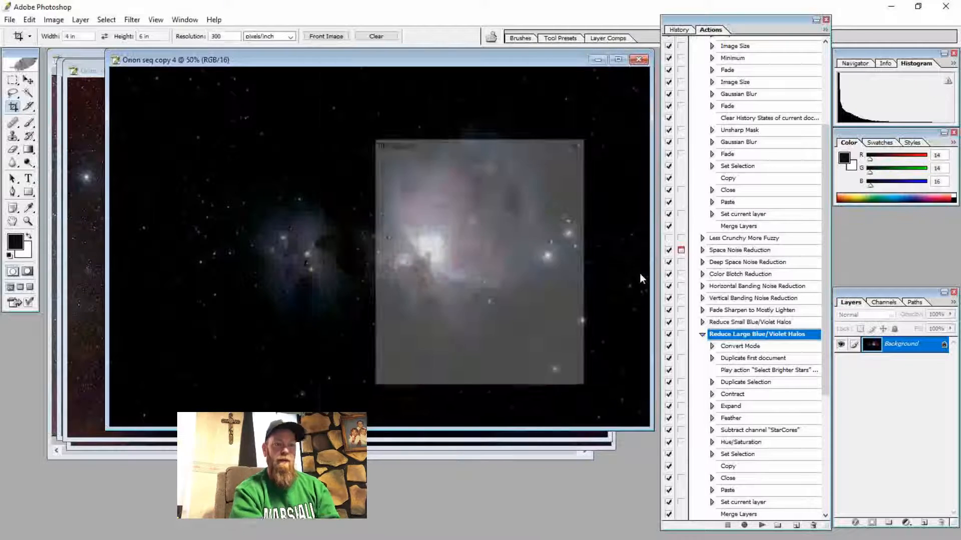
left_click(571, 164)
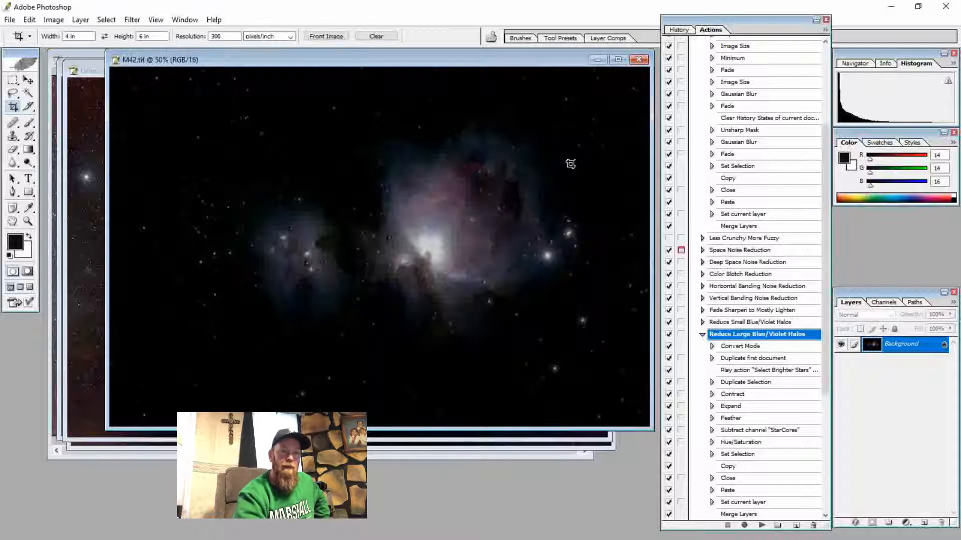
left_click(598, 60)
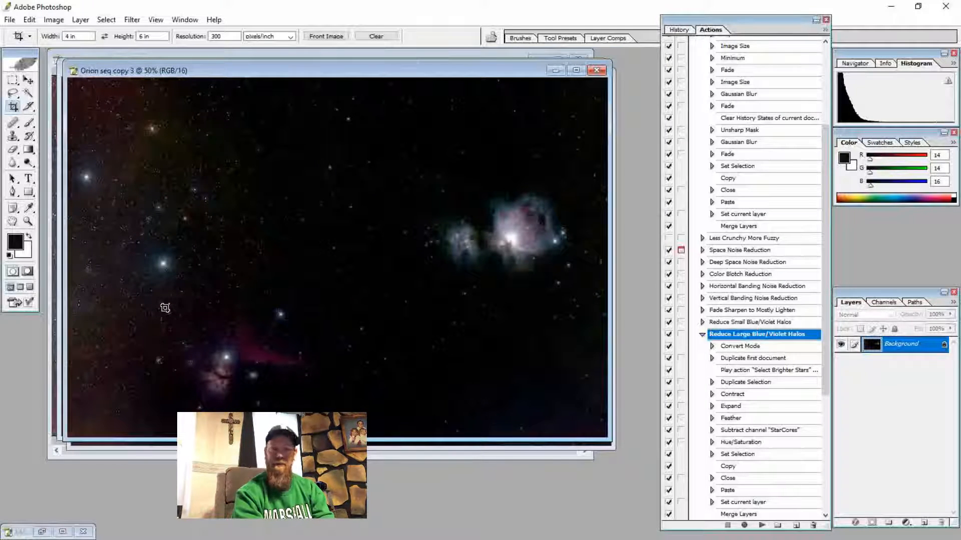
left_click_drag(165, 308, 380, 418)
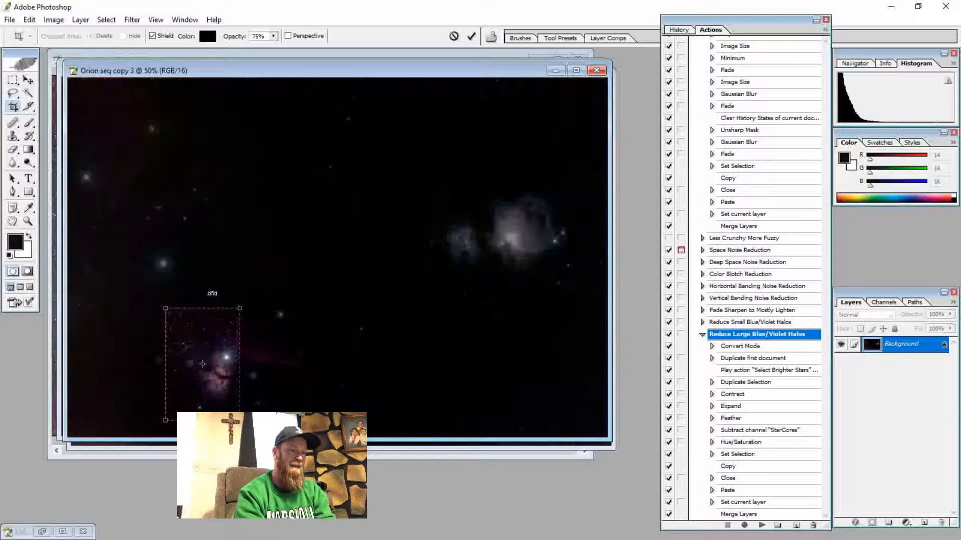
left_click_drag(231, 306, 125, 311)
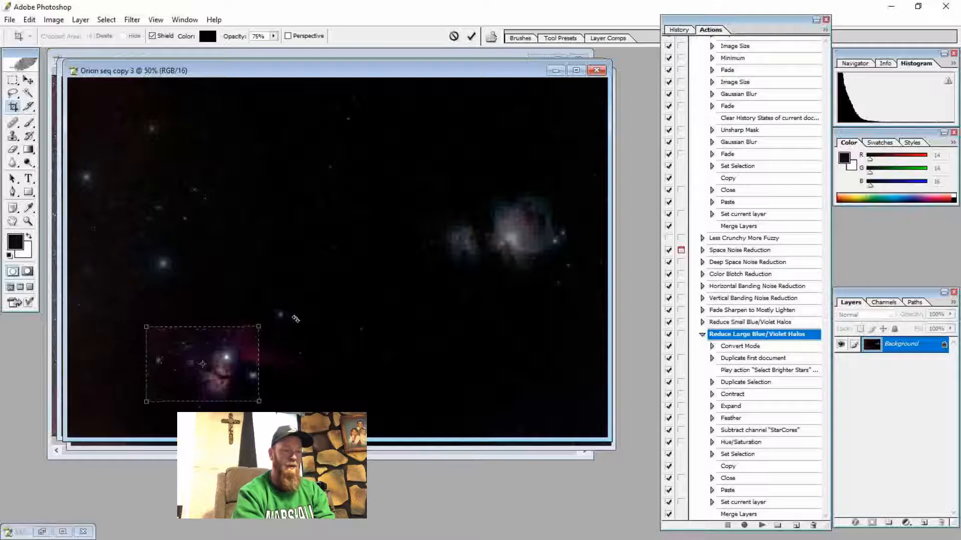
left_click_drag(259, 329, 328, 290)
left_click_drag(279, 334, 288, 343)
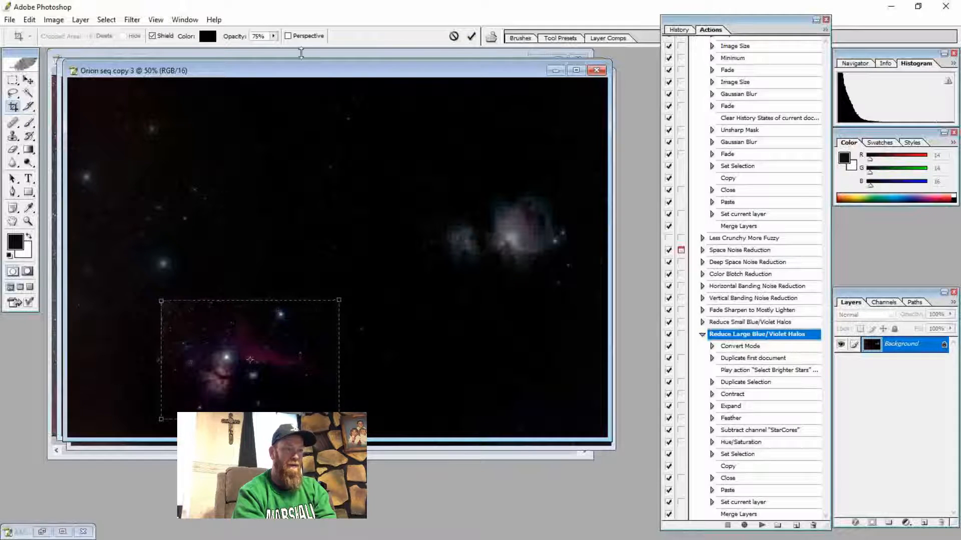
right_click(296, 73)
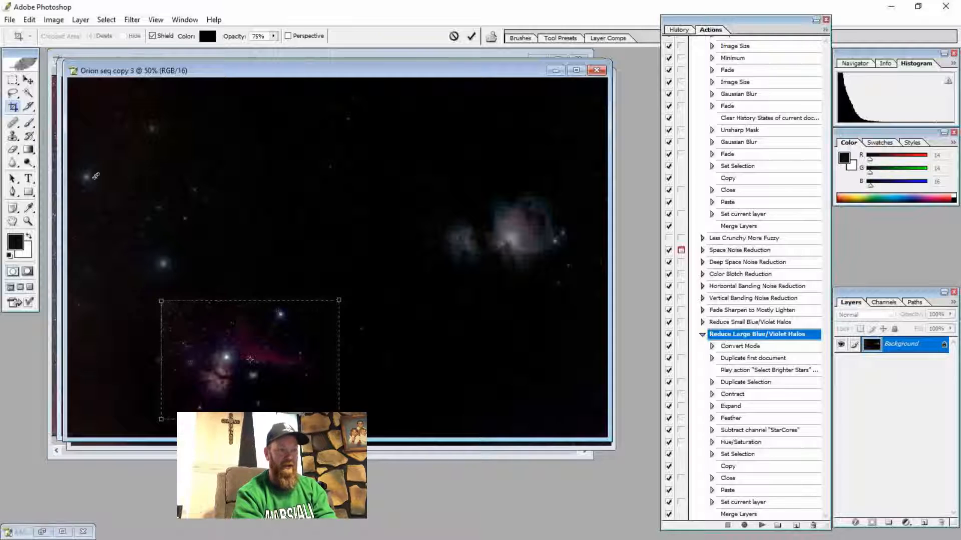
left_click(14, 108)
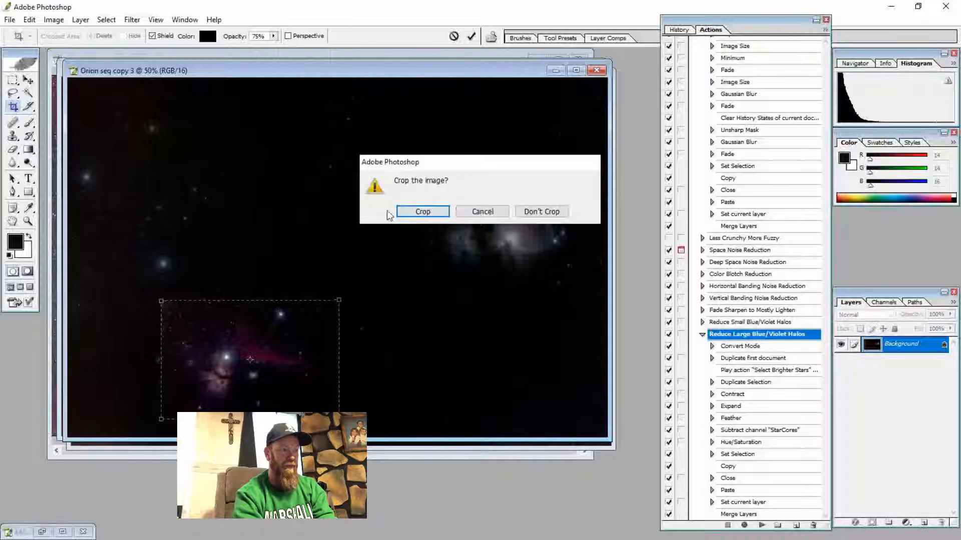
left_click(539, 210)
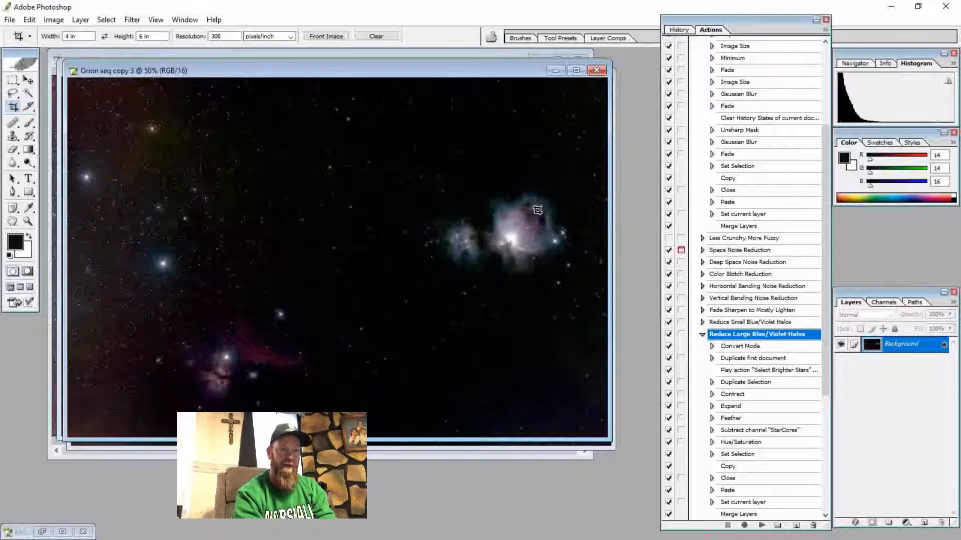
Duplicate Orion seq copy 3 as Orion seq copy 4 and move the new window up over the other images
right_click(305, 68)
left_click(343, 78)
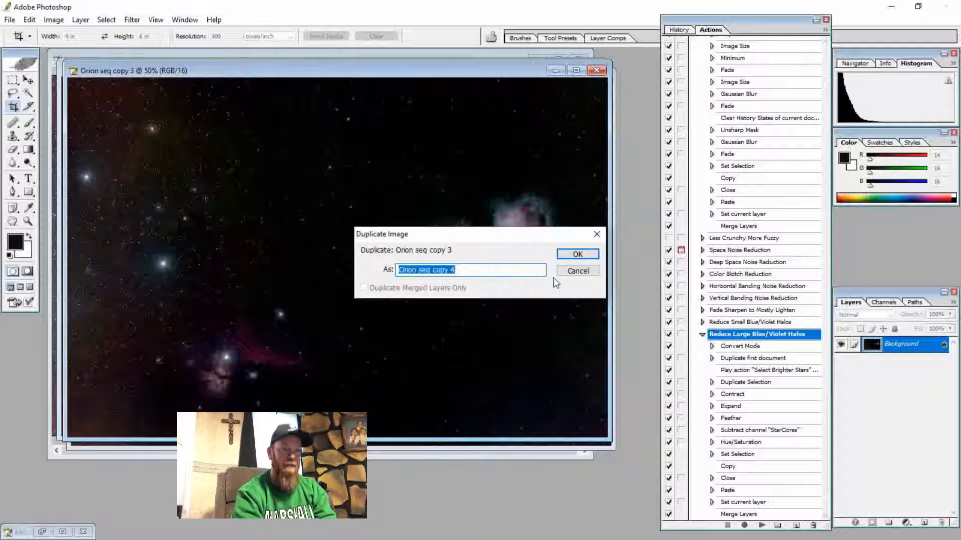
left_click(576, 254)
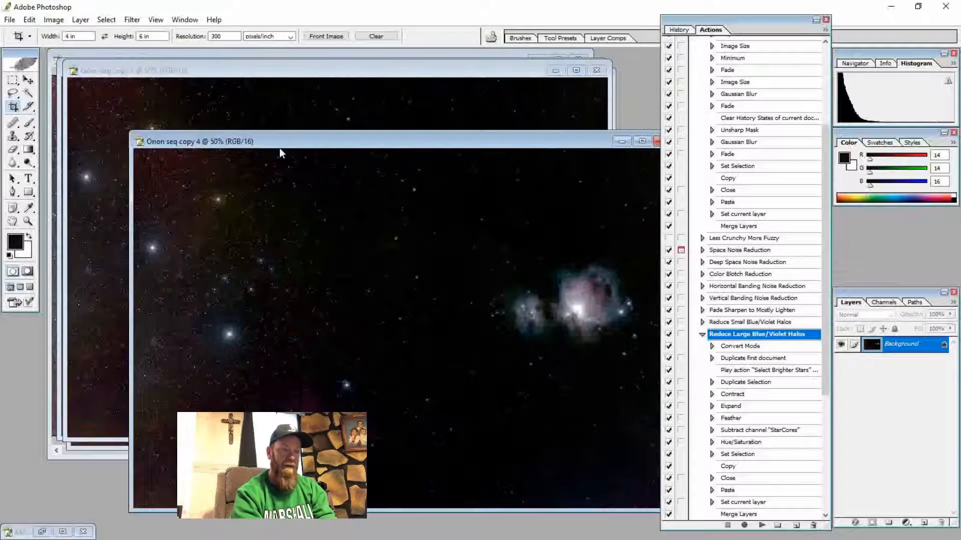
left_click_drag(326, 139, 293, 65)
Examine the Horsehead and Flame nebula area of Orion seq copy 4 up close at 200% and 100%
key("ctrl+plus")
key("ctrl+plus")
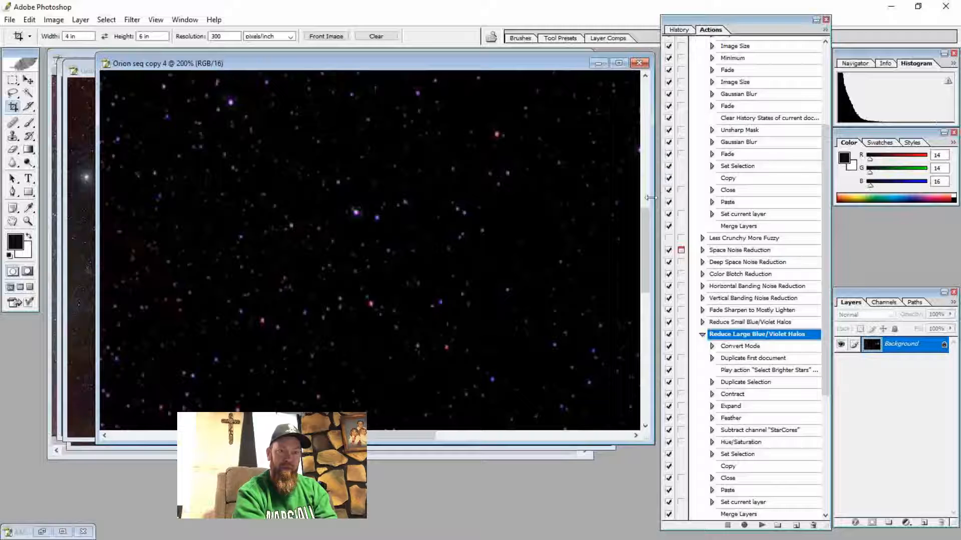
left_click_drag(651, 198, 652, 197)
left_click_drag(643, 263, 647, 343)
left_click_drag(425, 437, 340, 437)
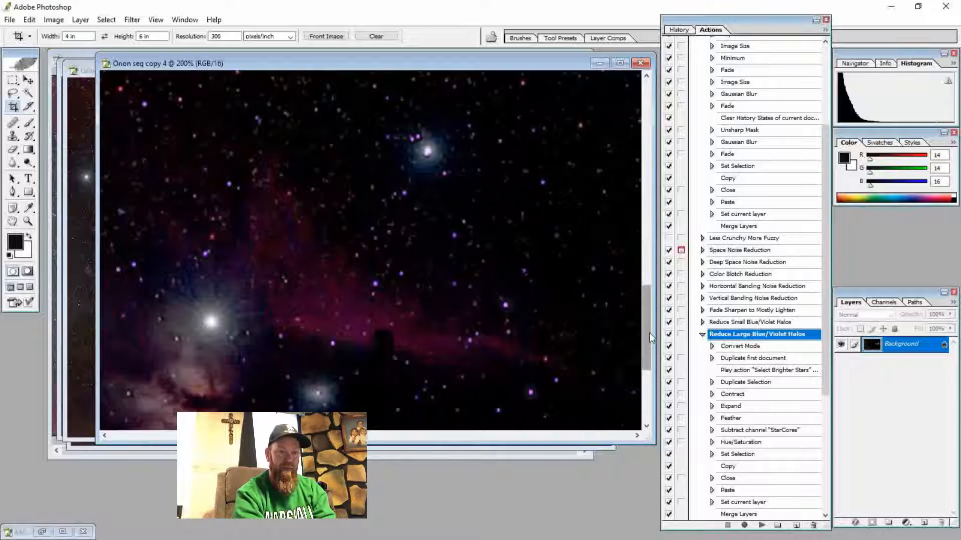
left_click_drag(649, 332, 653, 365)
key("ctrl+minus")
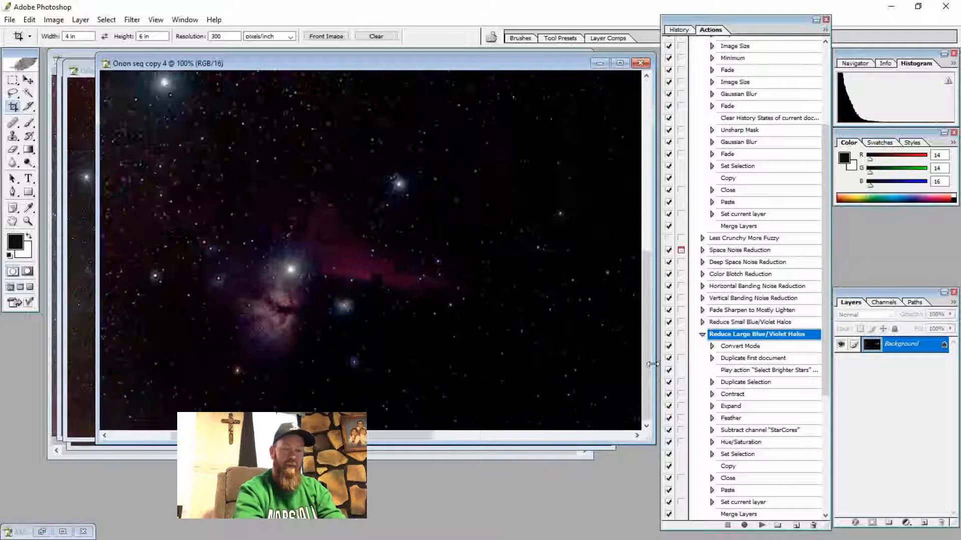
key("ctrl+minus")
Start a 4 by 6 in crop frame on Orion seq copy 4 and turn it to landscape over the Flame and Horsehead nebulae
left_click_drag(187, 253, 177, 239)
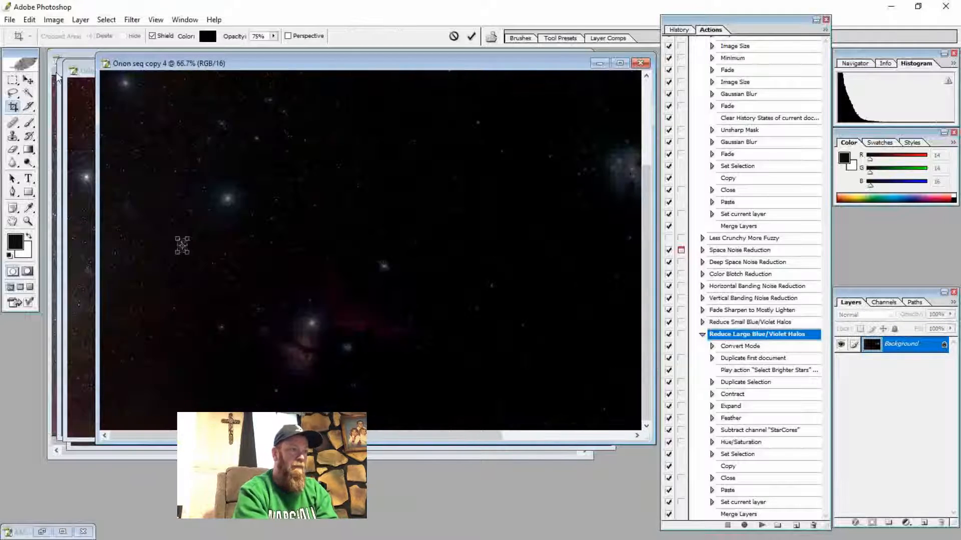
left_click(14, 105)
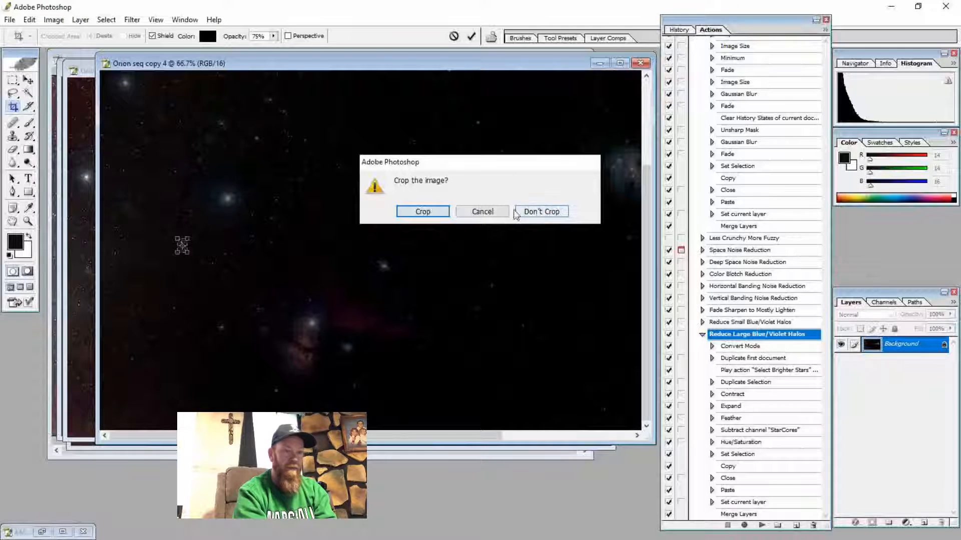
left_click(483, 211)
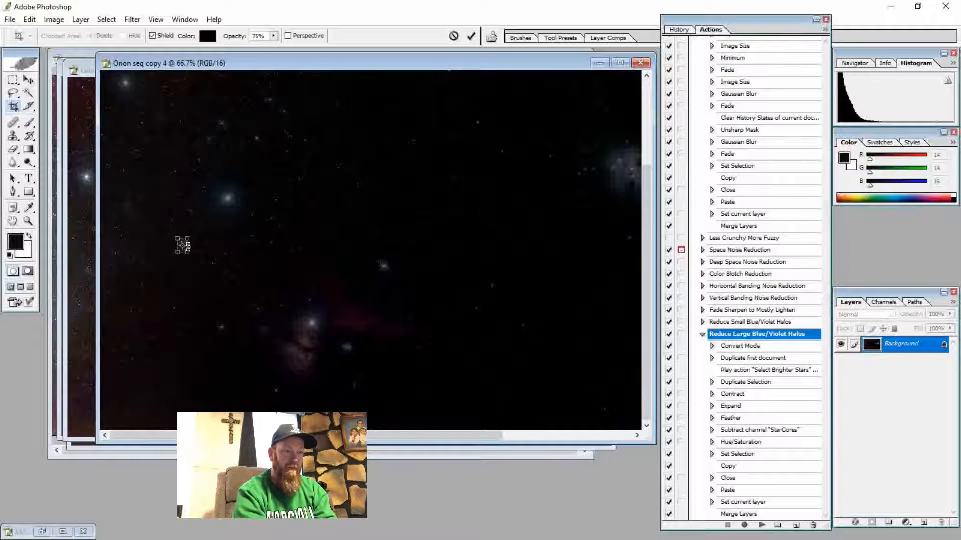
left_click_drag(190, 255, 451, 311)
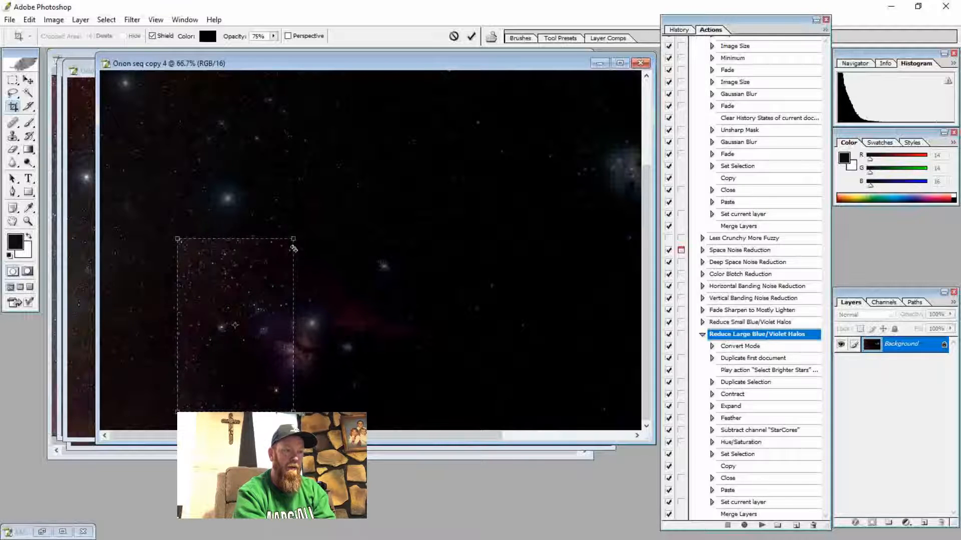
left_click_drag(293, 248, 148, 257)
left_click_drag(283, 325, 383, 341)
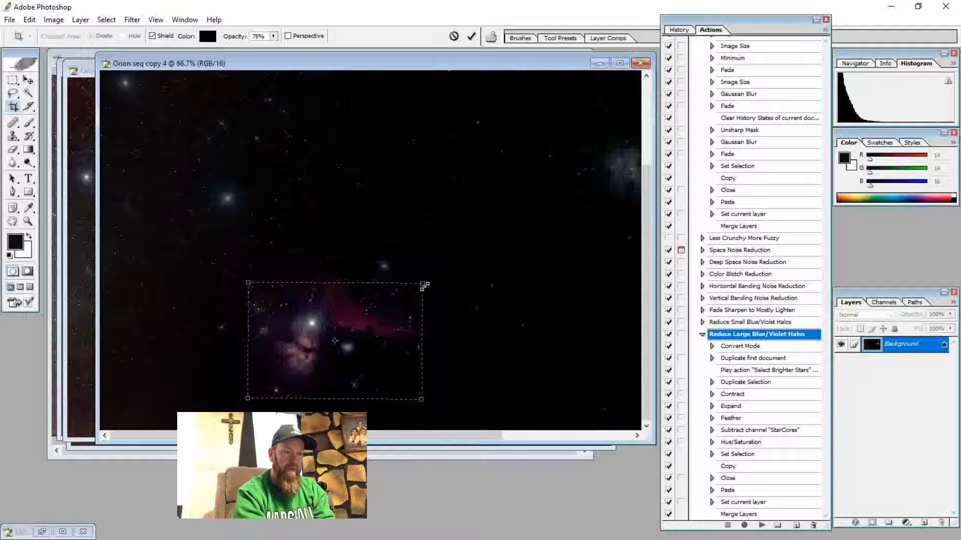
Enlarge and reposition the crop frame to surround both nebulae and the nearby bright stars, then crop the image
left_click_drag(424, 285, 485, 242)
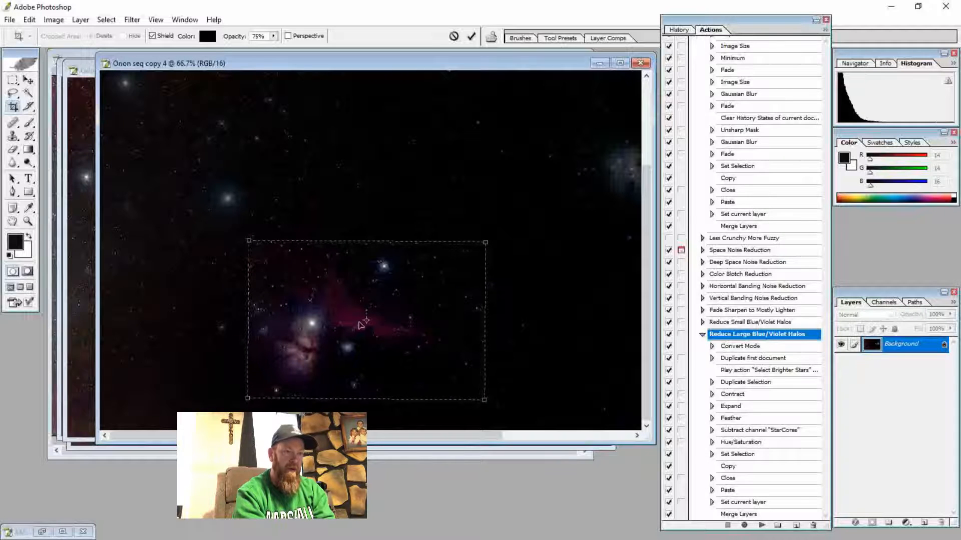
left_click_drag(246, 400, 208, 427)
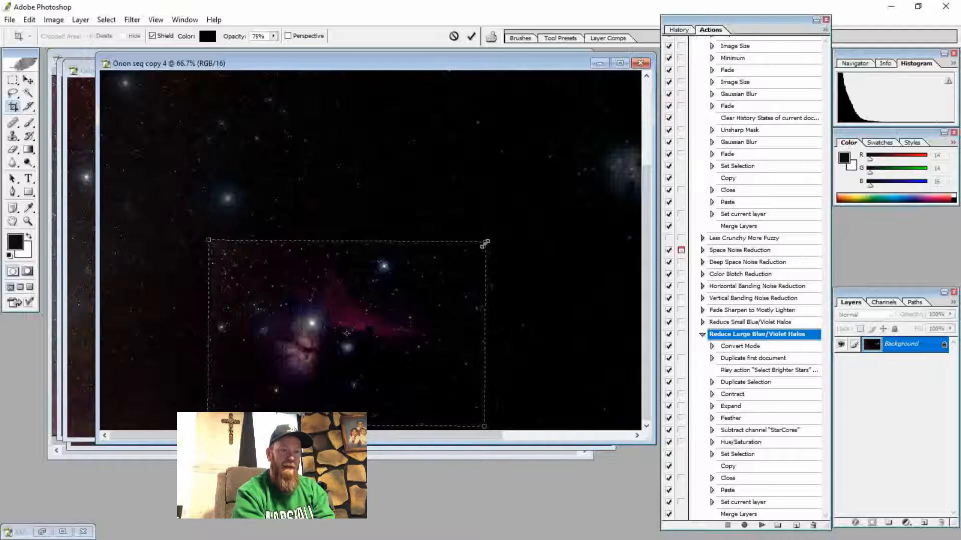
left_click_drag(490, 245, 520, 204)
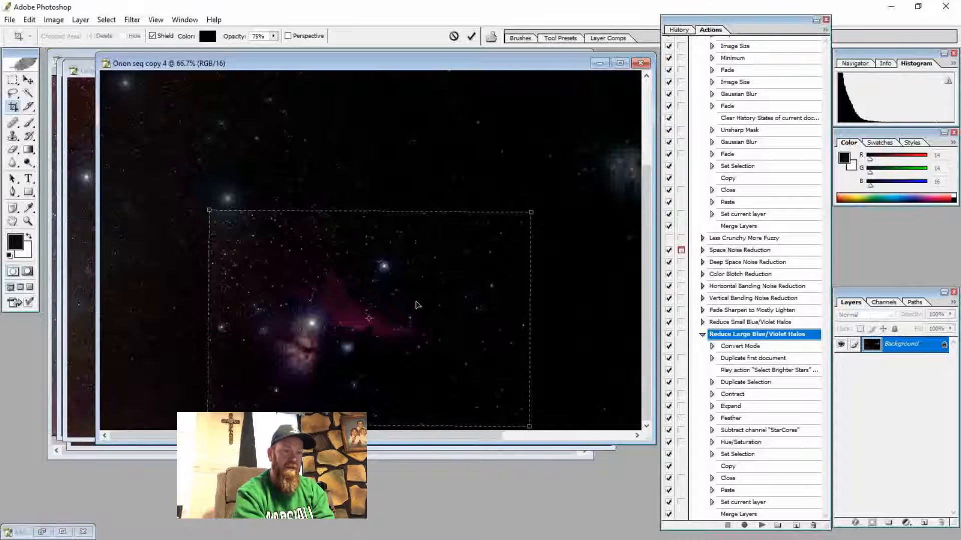
mouse_move(412, 302)
left_mouse_down()
mouse_move(407, 275)
mouse_move(414, 286)
left_mouse_up()
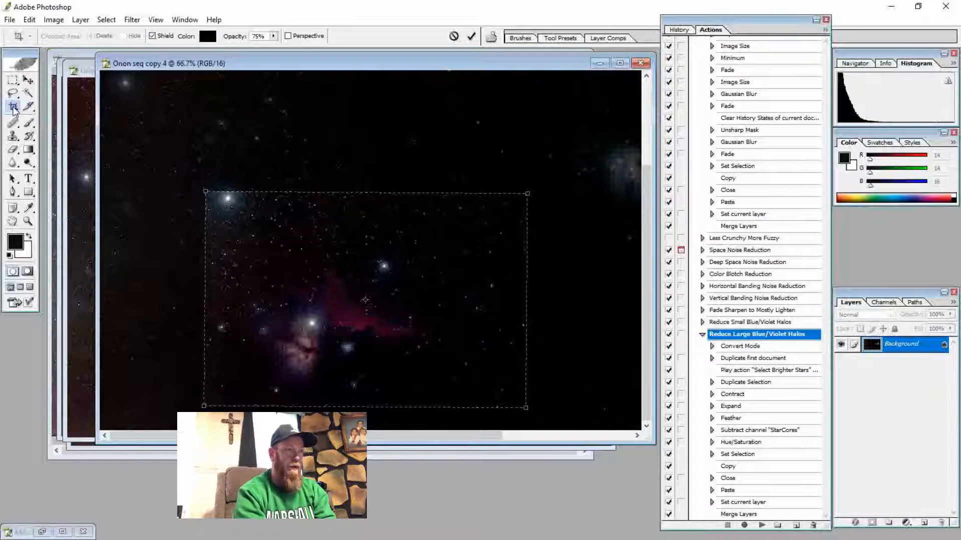
left_click(13, 106)
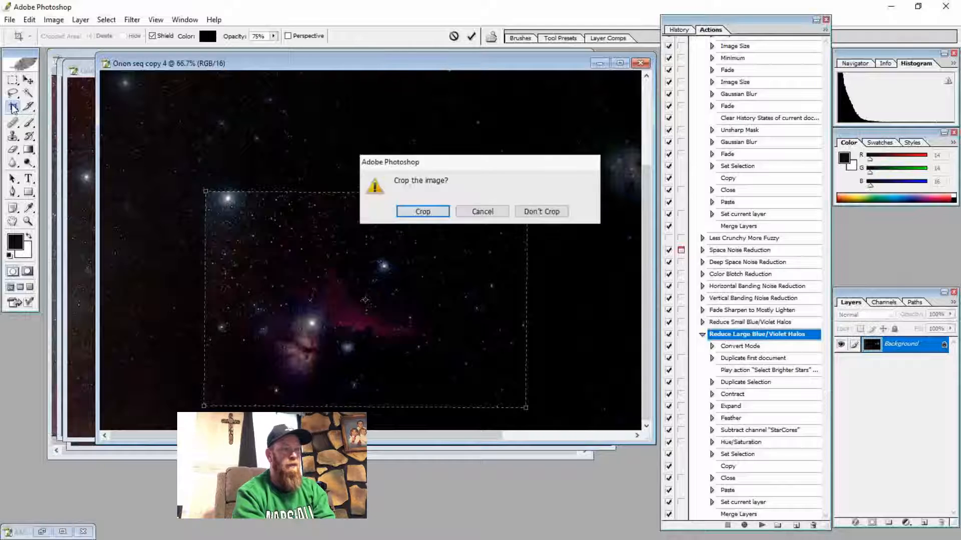
left_click(407, 212)
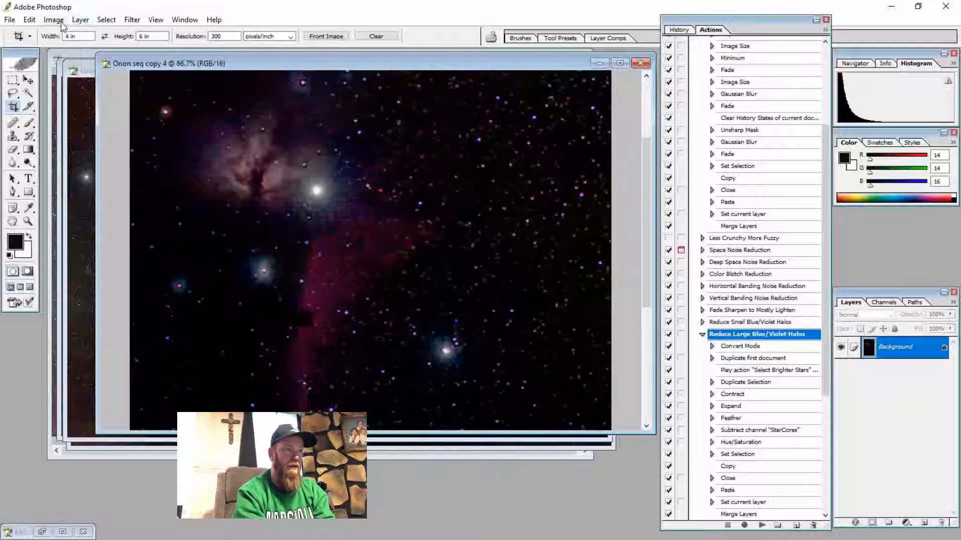
Rotate the cropped canvas 90° counterclockwise
left_click(54, 22)
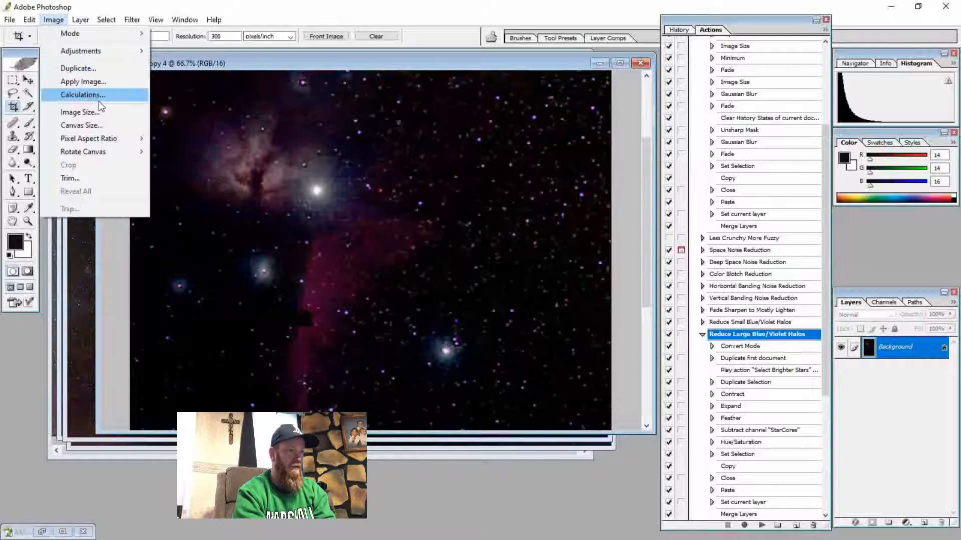
mouse_move(105, 158)
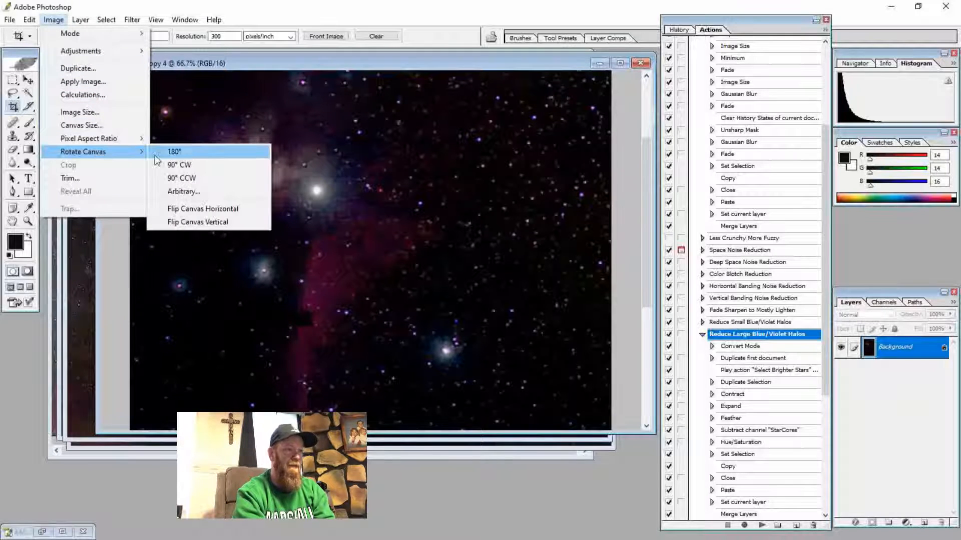
left_click(186, 178)
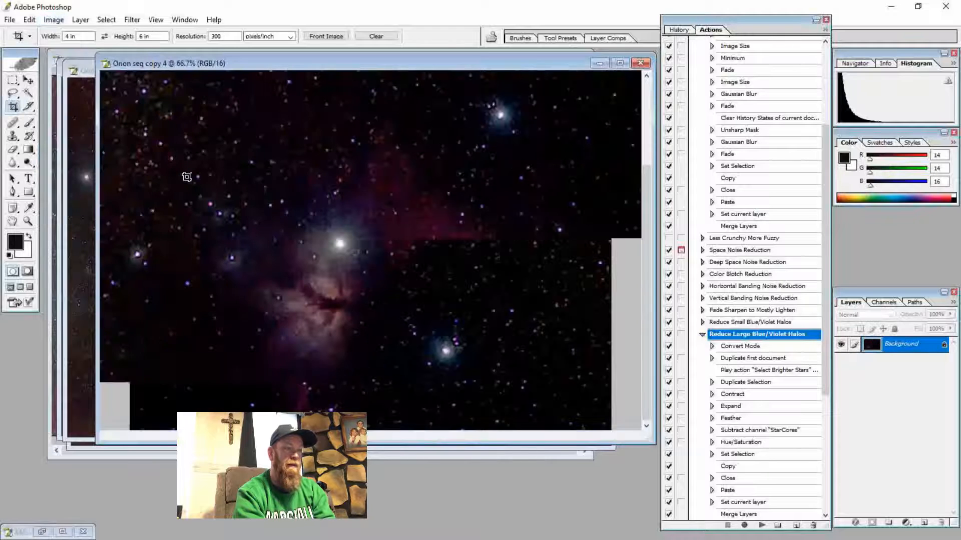
Adjust the RGB Levels of the nebula crop with a black input of 6 and a midtone value of 1.03
left_click(106, 20)
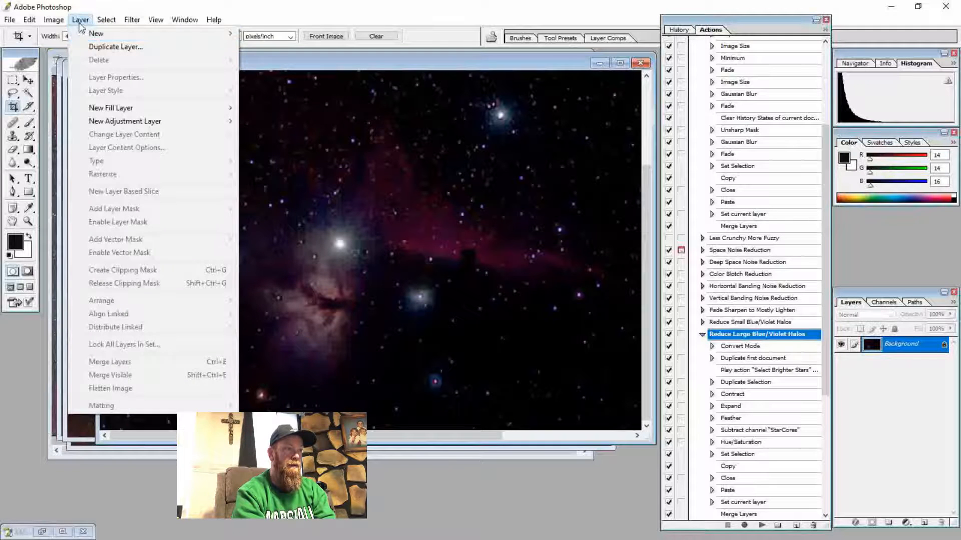
mouse_move(58, 21)
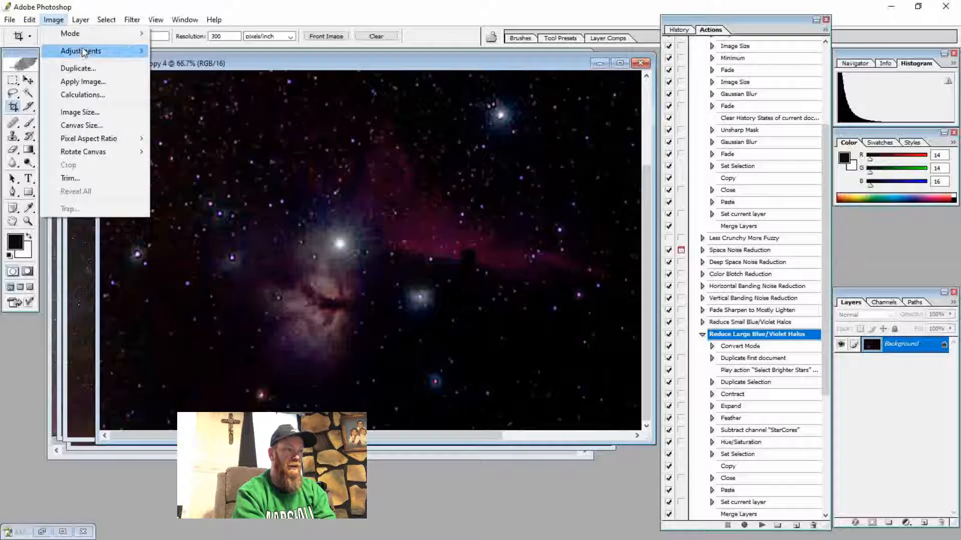
mouse_move(82, 50)
left_click(181, 51)
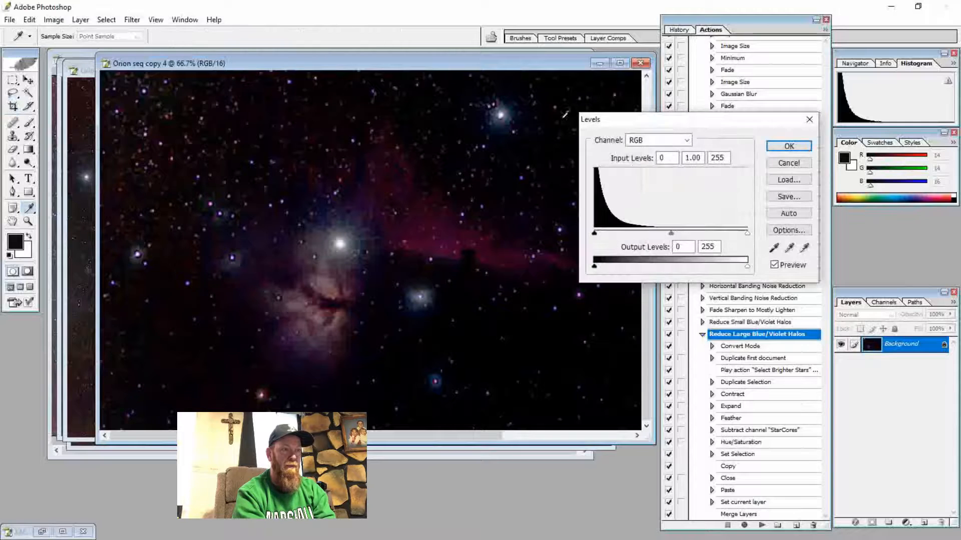
left_click_drag(595, 234, 598, 233)
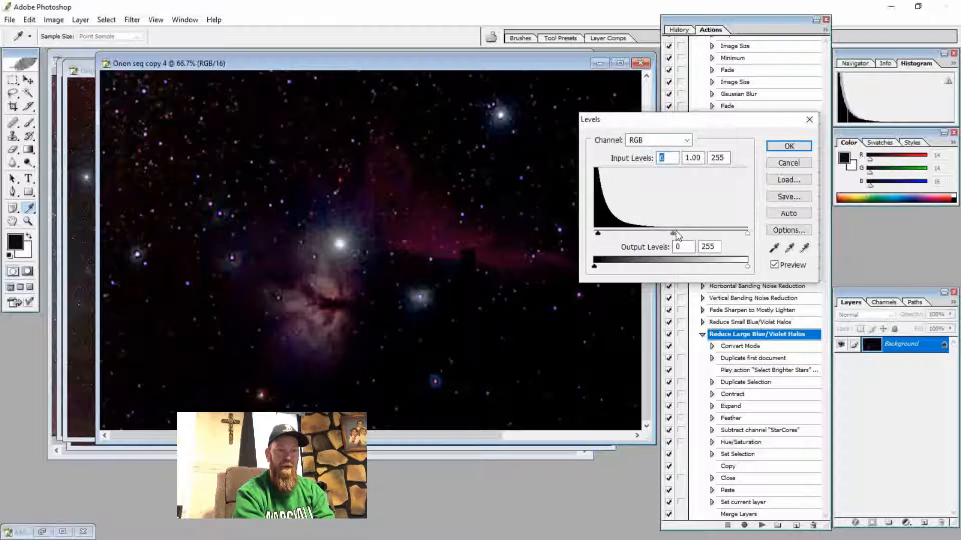
left_click_drag(676, 234, 664, 234)
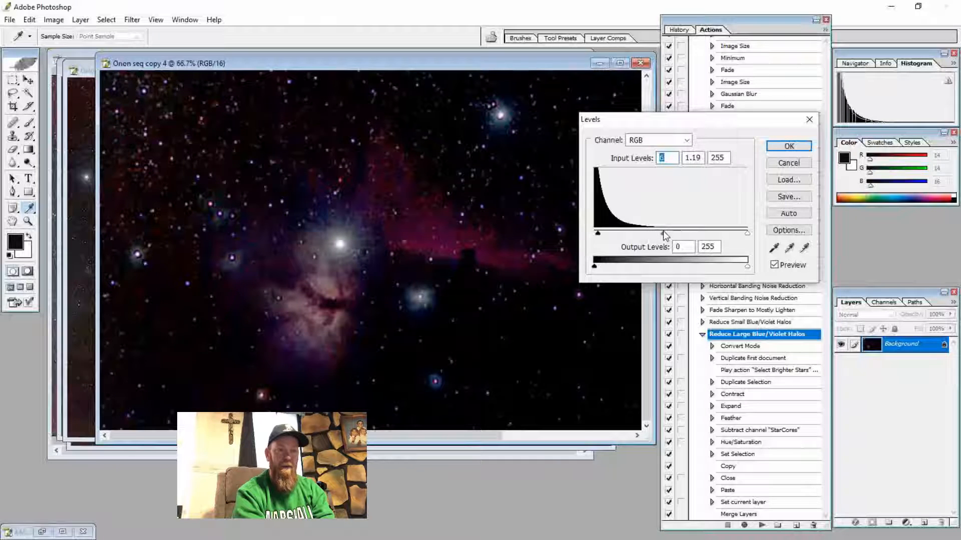
left_click_drag(664, 232, 669, 233)
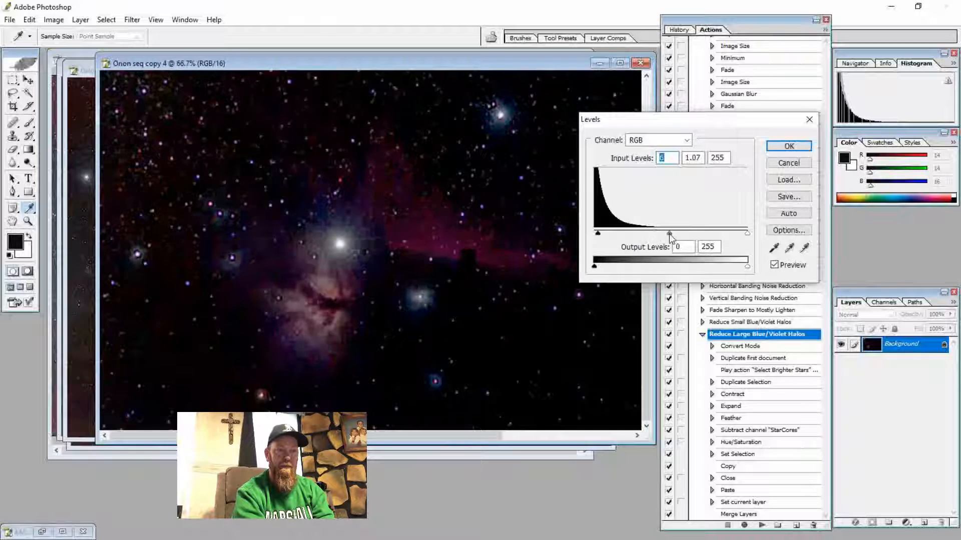
key("Tab")
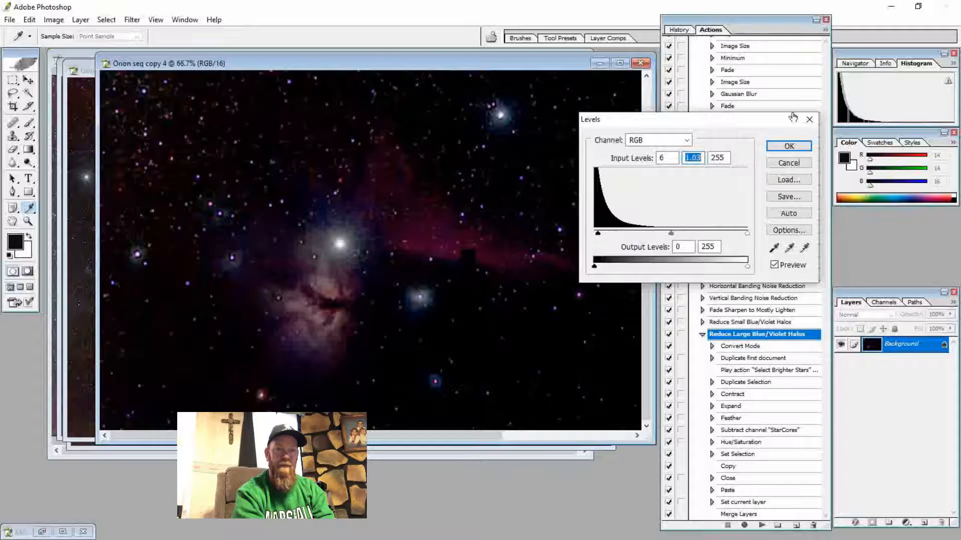
left_click(789, 146)
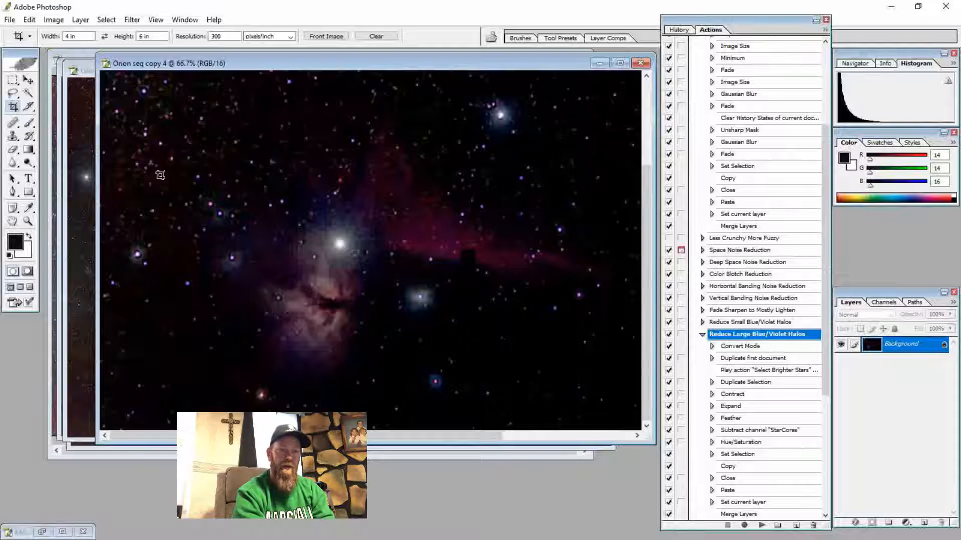
Apply a Hue/Saturation adjustment to the Master range with saturation +10 and a slight positive hue shift
left_click(61, 21)
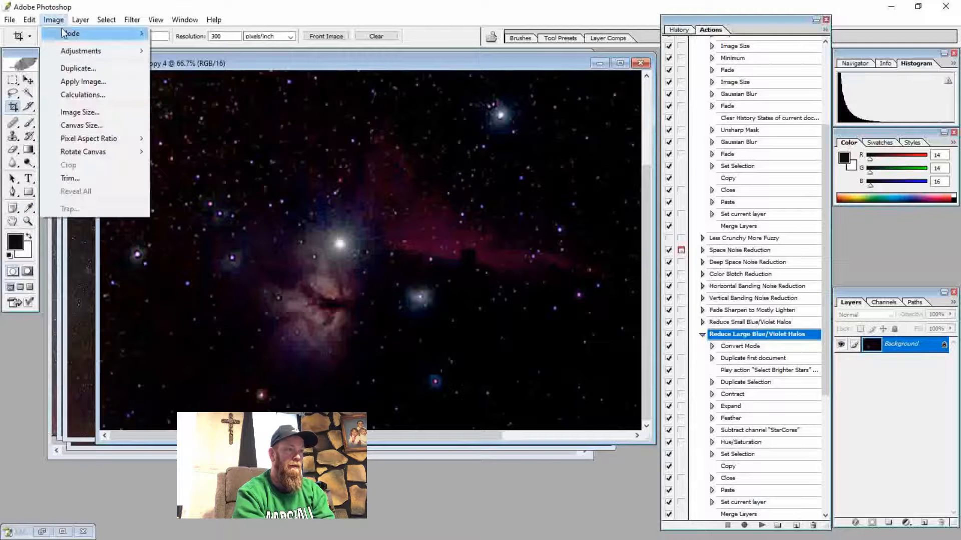
mouse_move(65, 36)
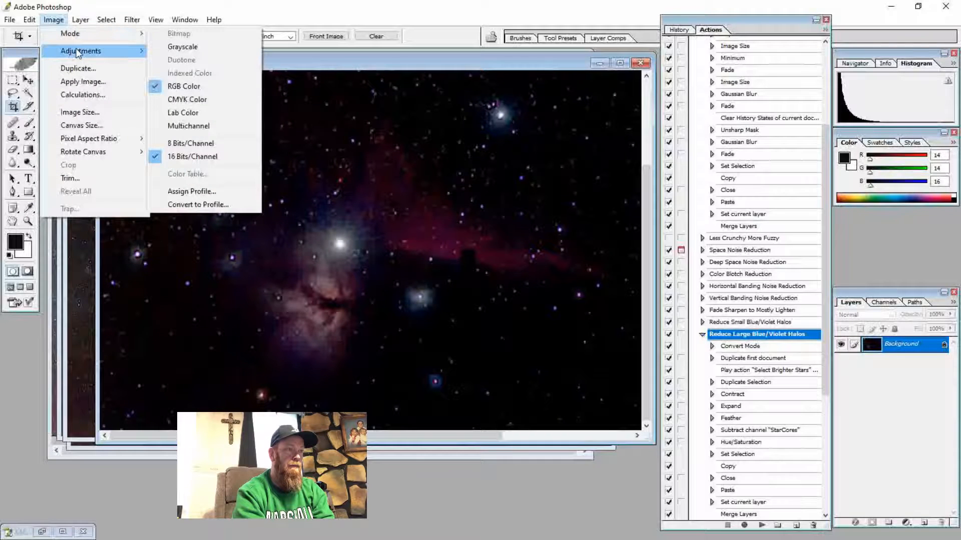
mouse_move(75, 52)
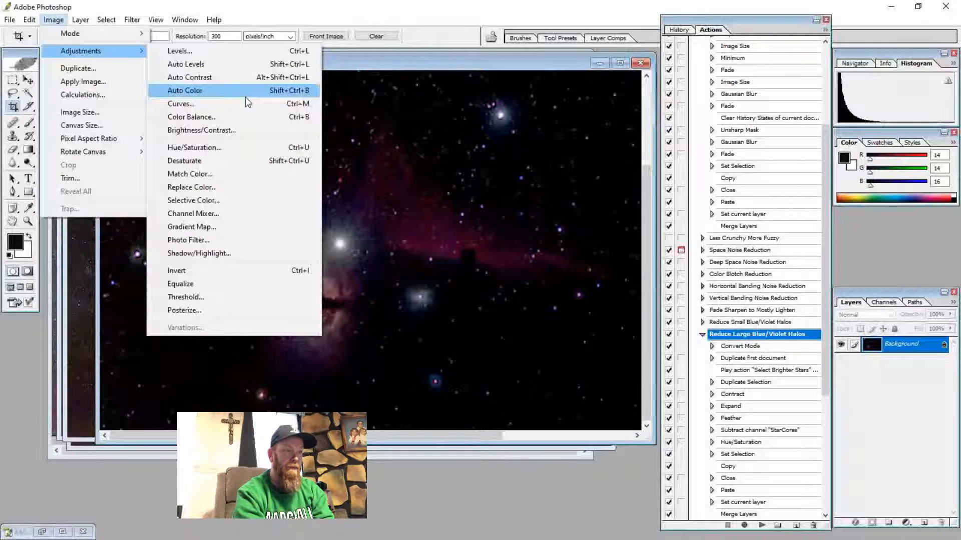
left_click(222, 146)
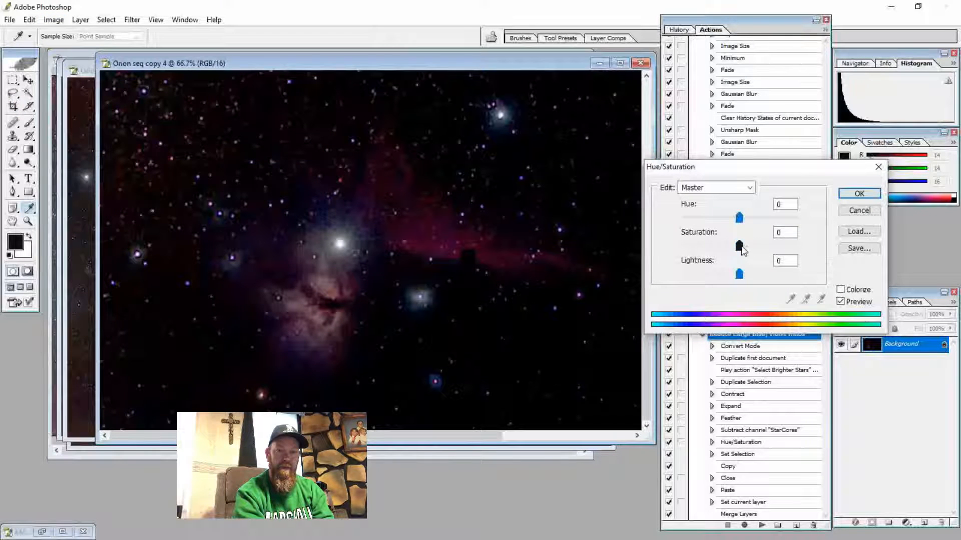
left_click_drag(739, 245, 740, 225)
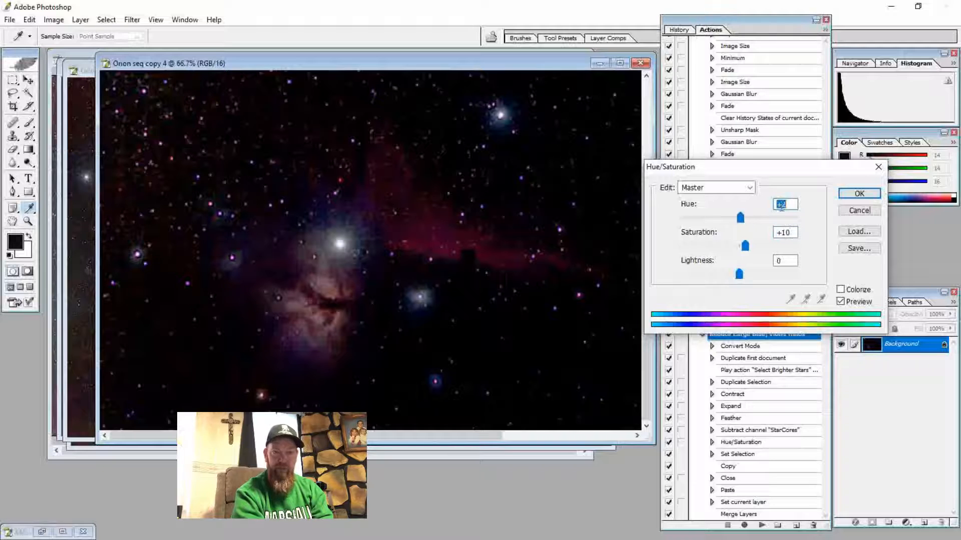
left_click(858, 193)
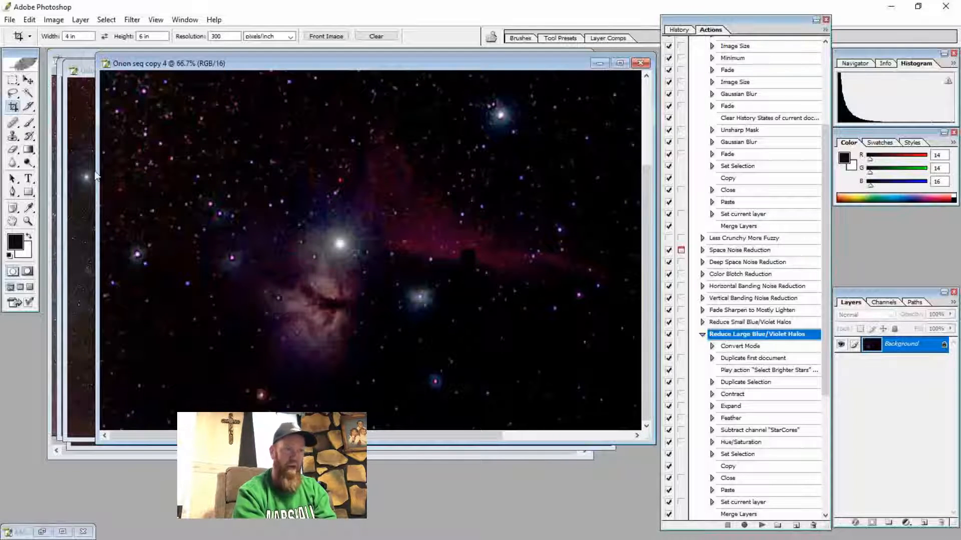
Save the image as Horsehead in TIFF format in the Processed folder, with no compression and IBM PC byte order
left_click(9, 20)
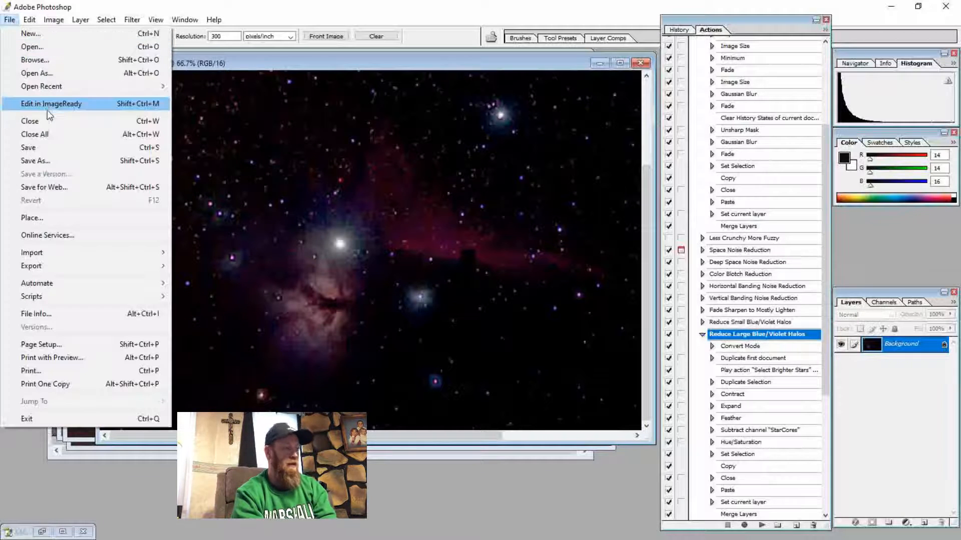
left_click(46, 161)
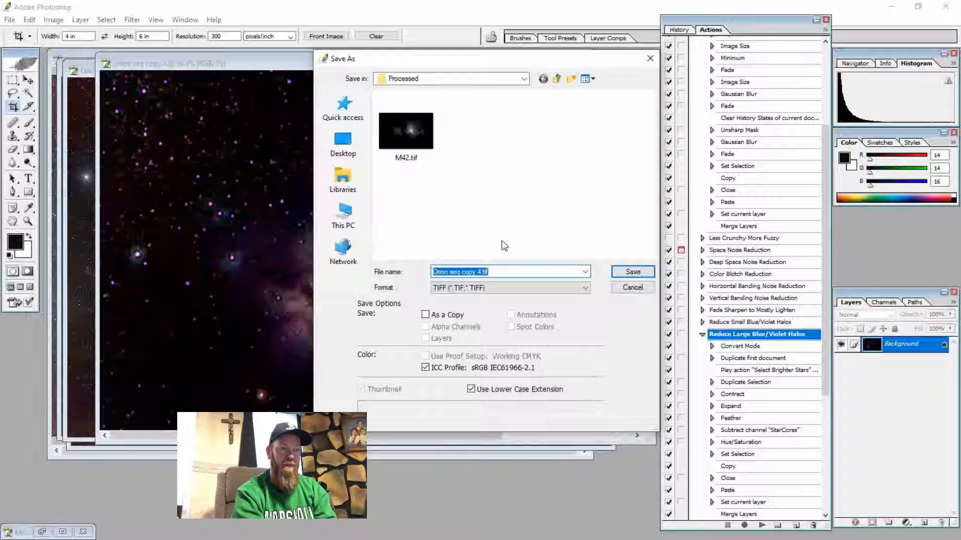
type("Hor")
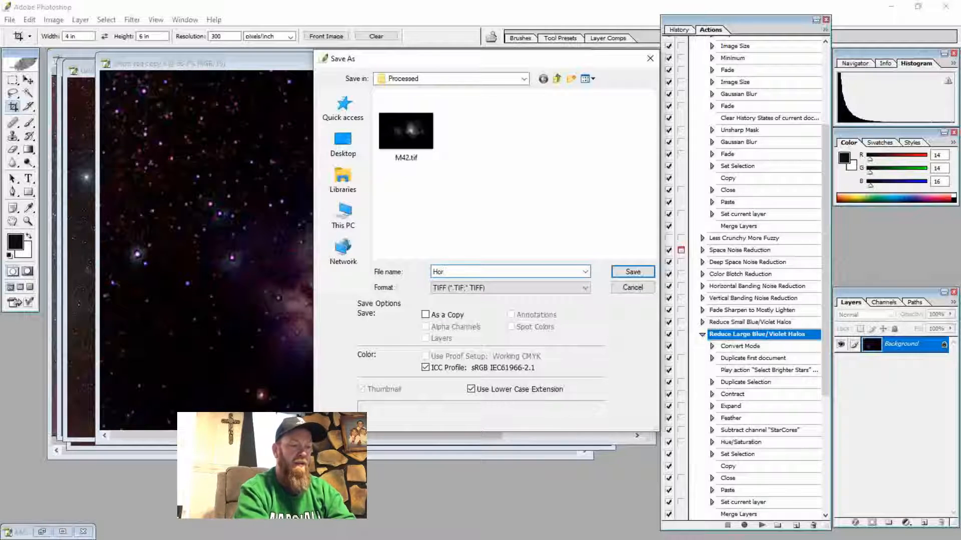
type("se")
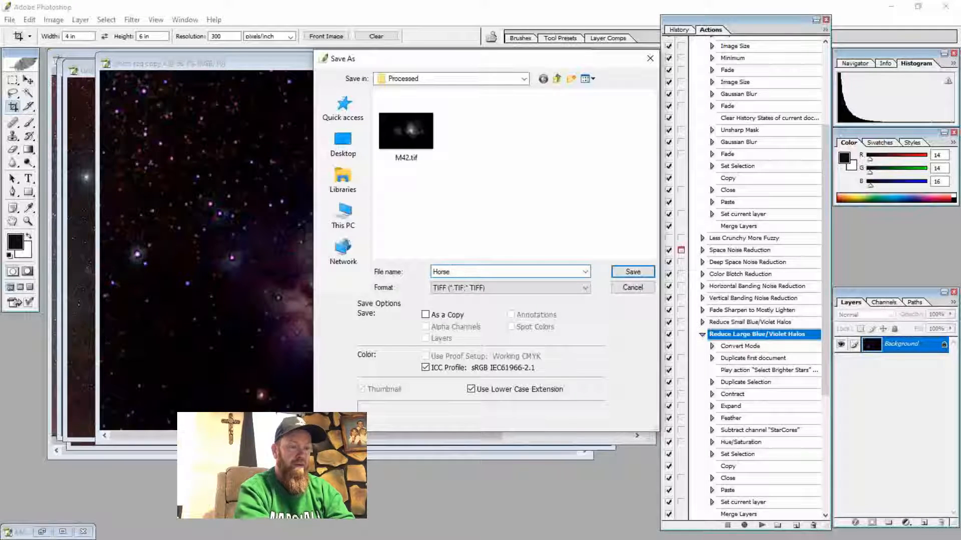
type("head")
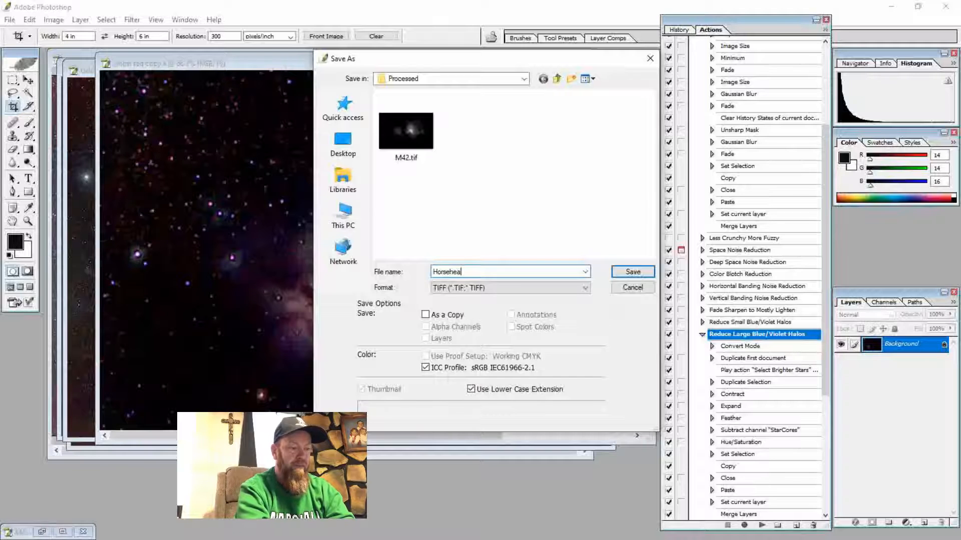
left_click(632, 273)
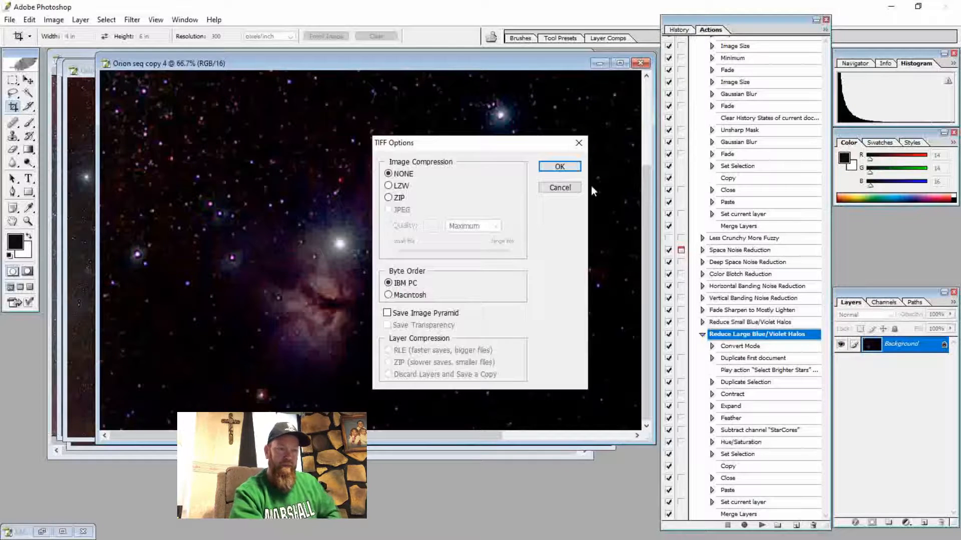
left_click(559, 167)
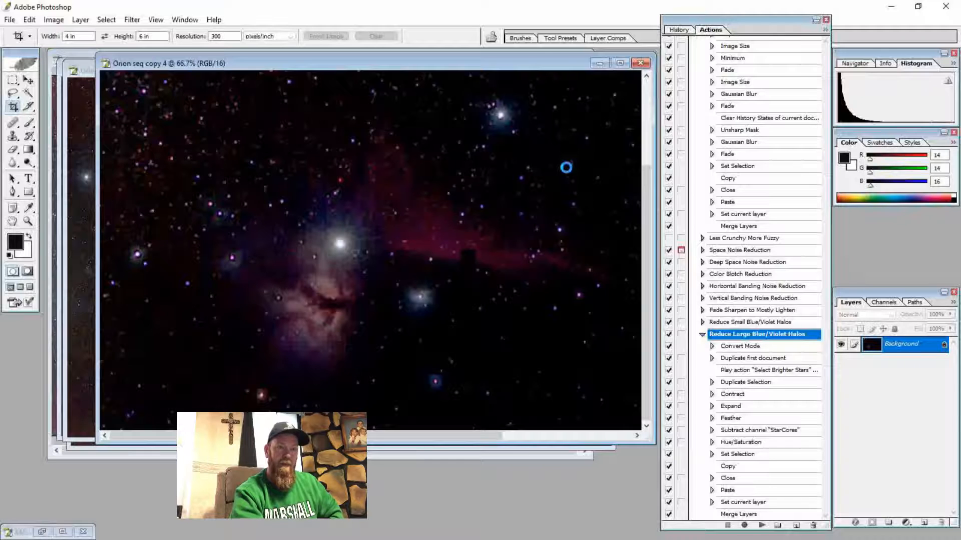
Close the Horsehead crop and save the wide-field image as Orion Wide in TIFF format, with no compression and IBM PC byte order
left_click(640, 63)
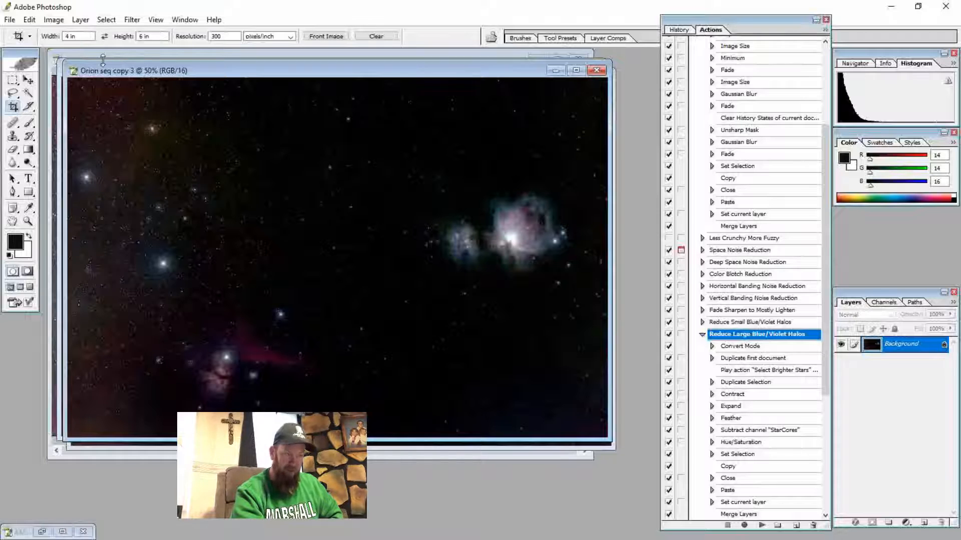
left_click(8, 21)
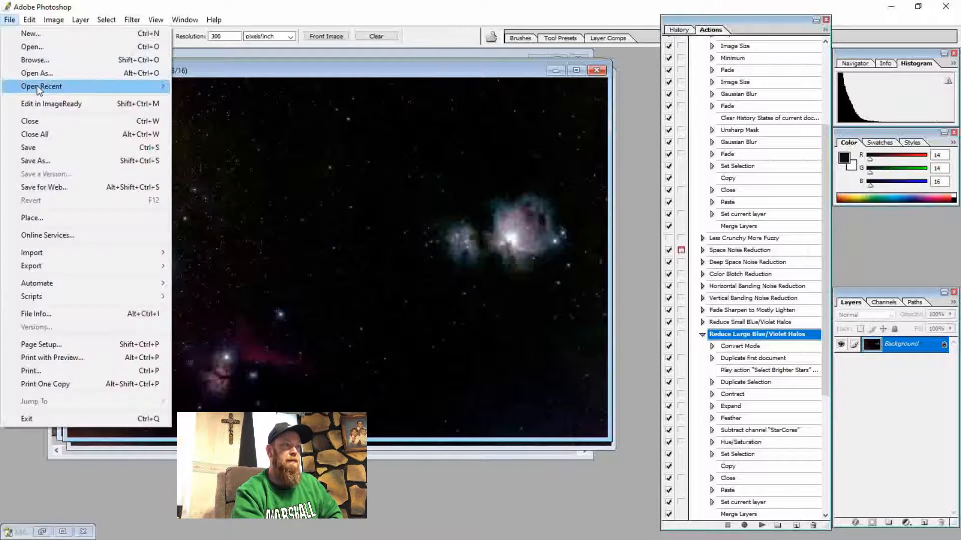
left_click(55, 159)
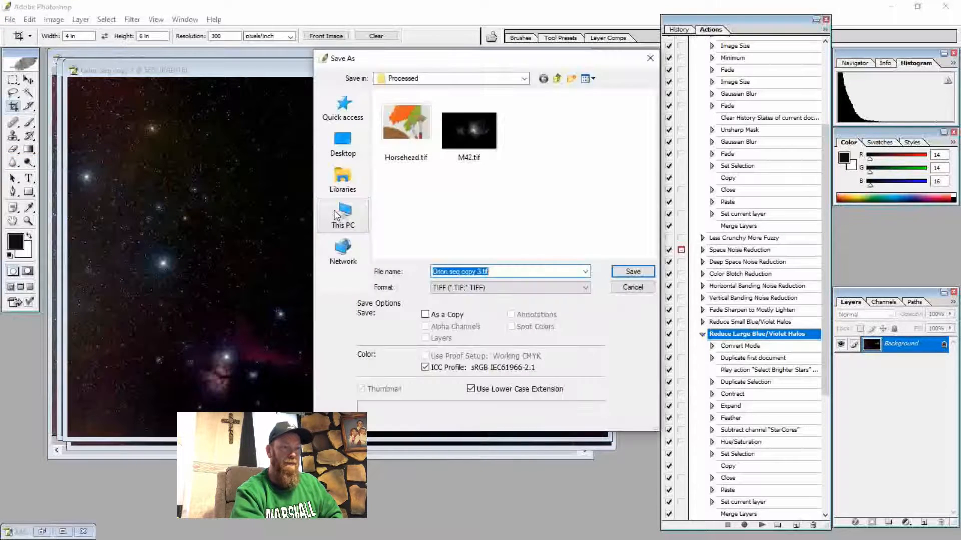
type("O")
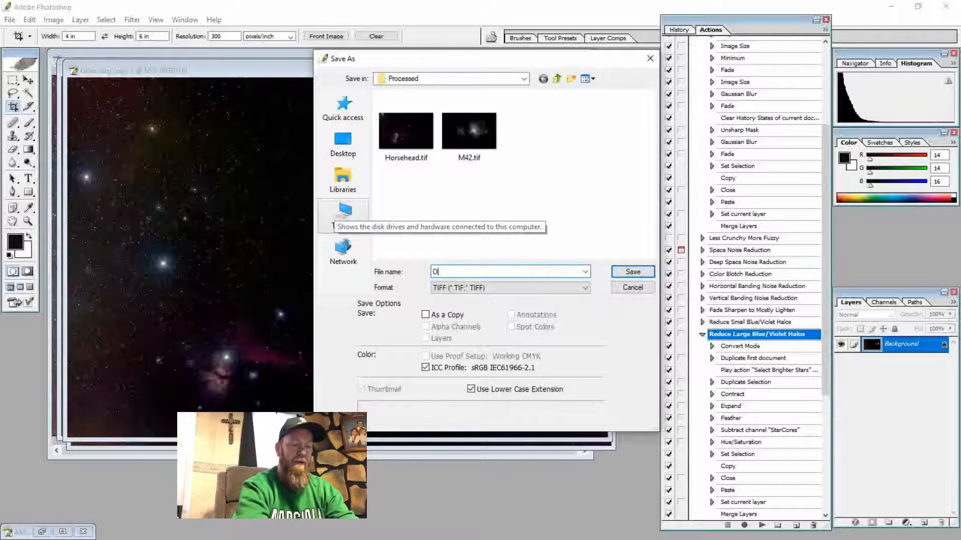
type("rion Wide")
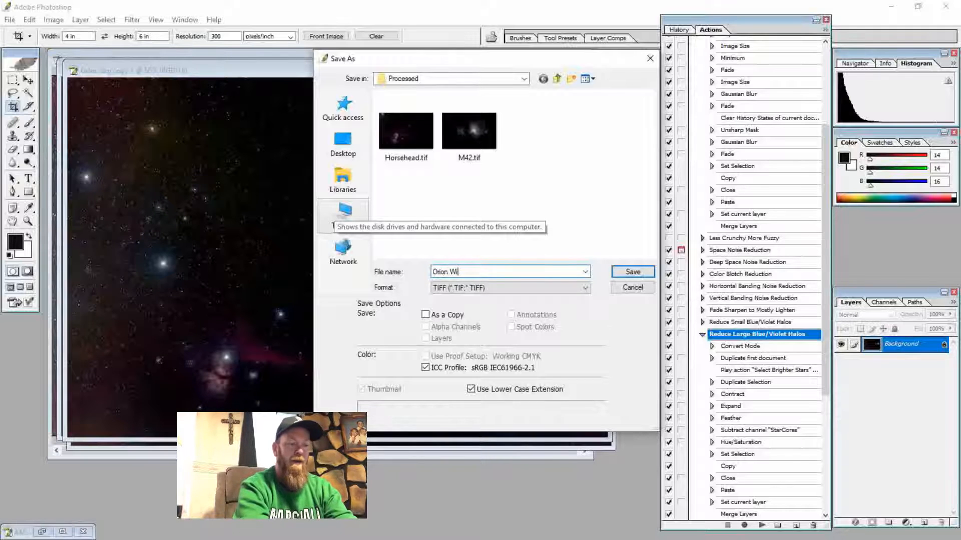
left_click(634, 270)
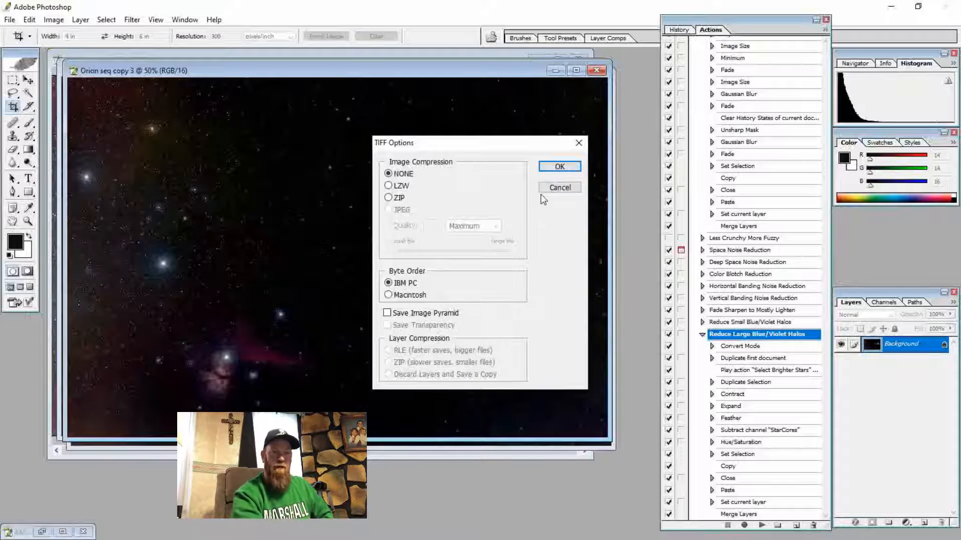
left_click(555, 168)
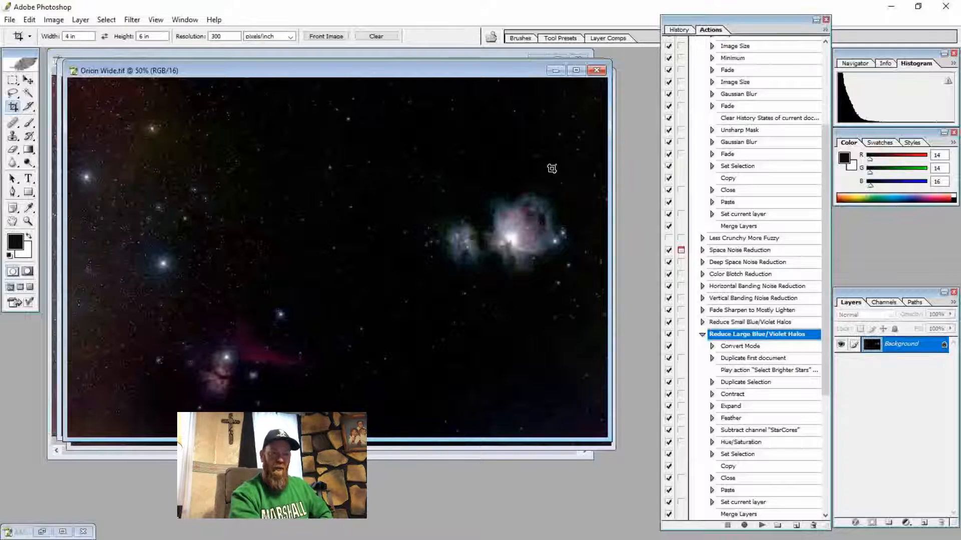